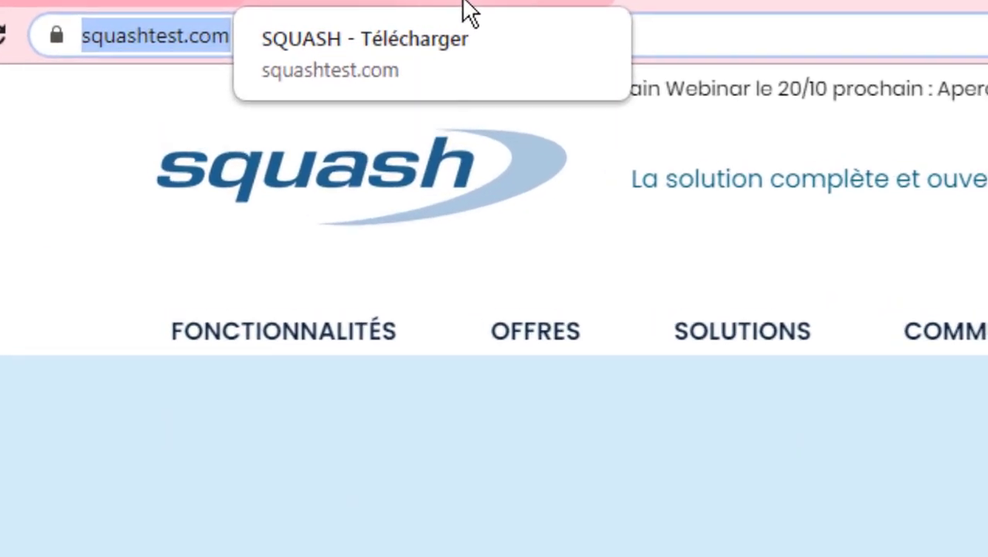
Go to the Télécharger page from the Communauté menu on squashtest.com
{"action": "left_click", "coordinate": [665, 43]}
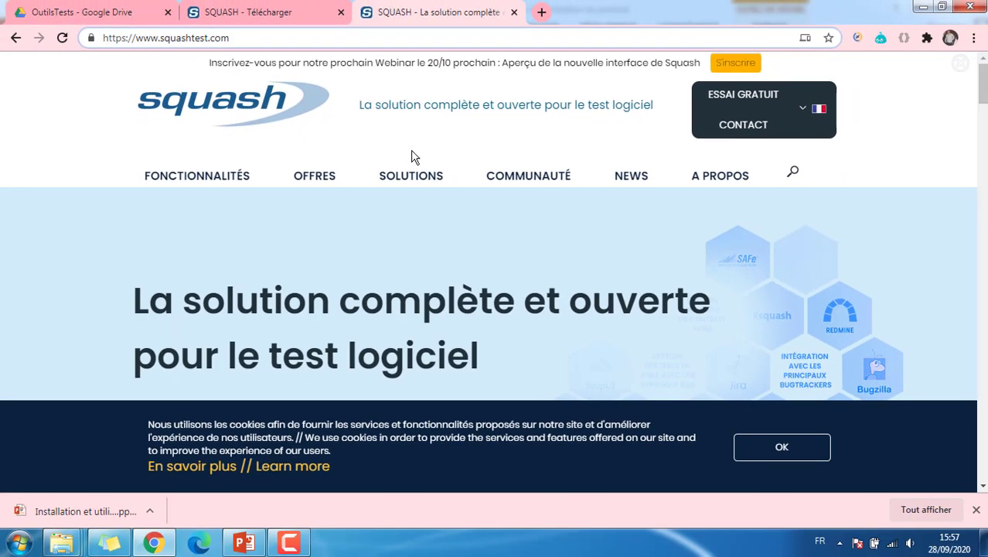
{"action": "mouse_move", "coordinate": [525, 180]}
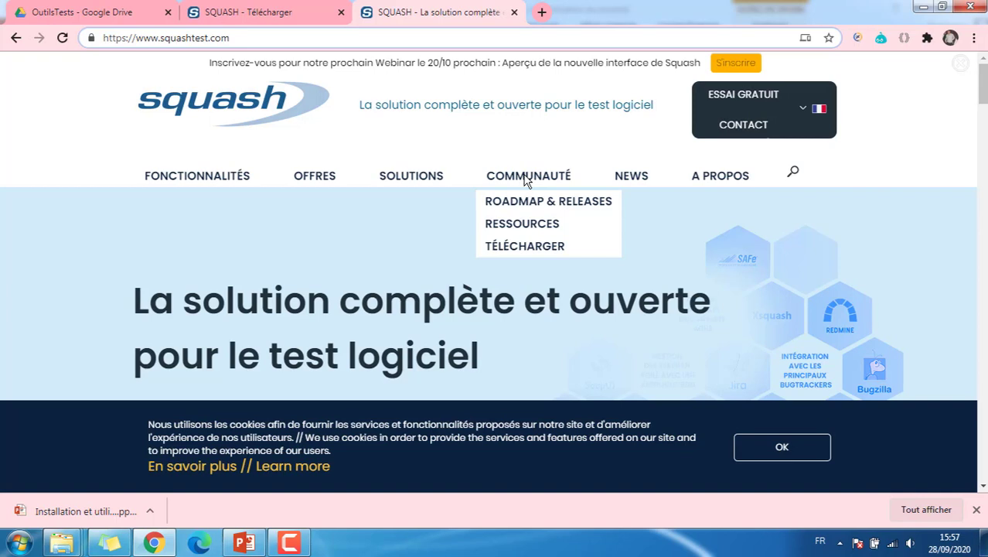
{"action": "left_click", "coordinate": [529, 254]}
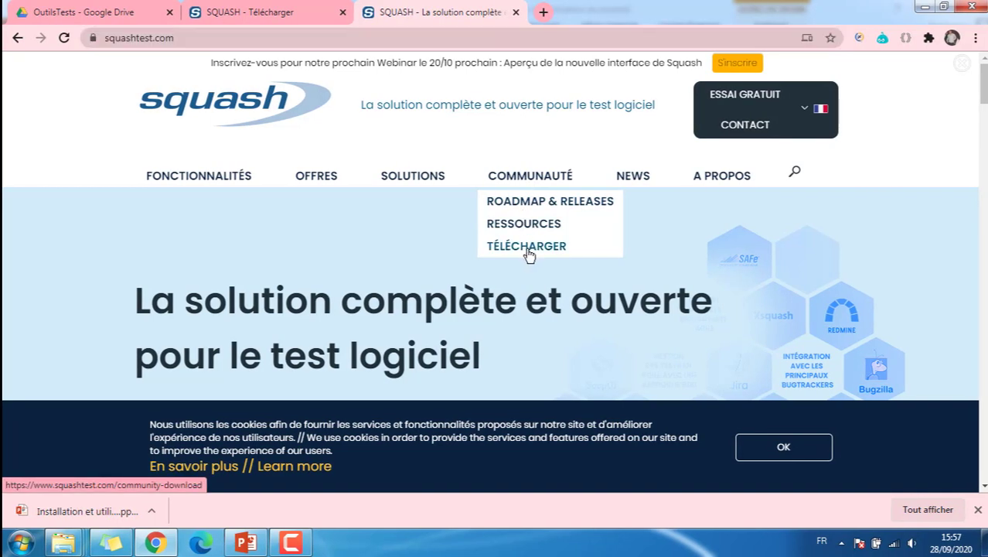
{"action": "left_click", "coordinate": [529, 254]}
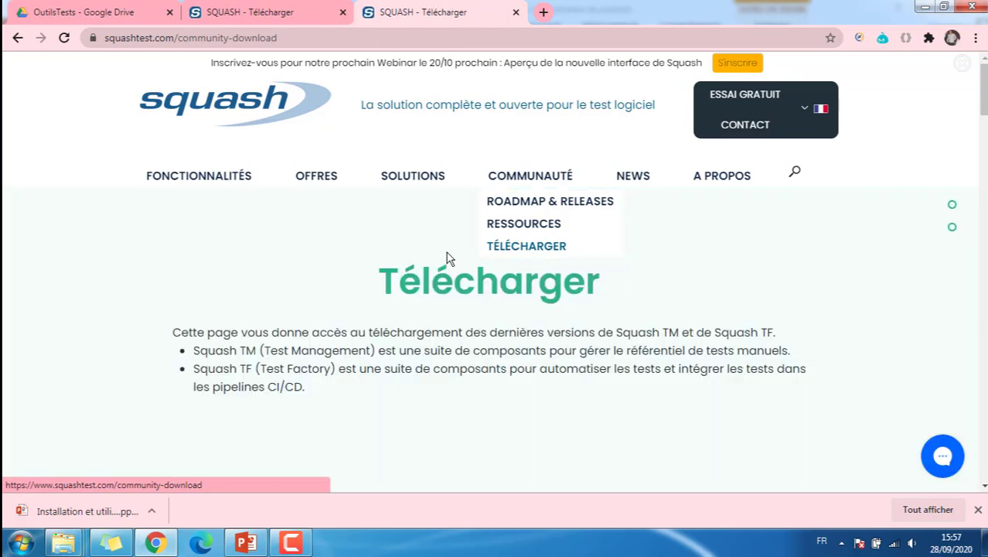
Download the Squash TM 1.21.2.RELEASE zip and keep it despite the insecure-download warning
{"action": "scroll", "coordinate": [371, 258], "scroll_direction": "down", "scroll_amount": 10}
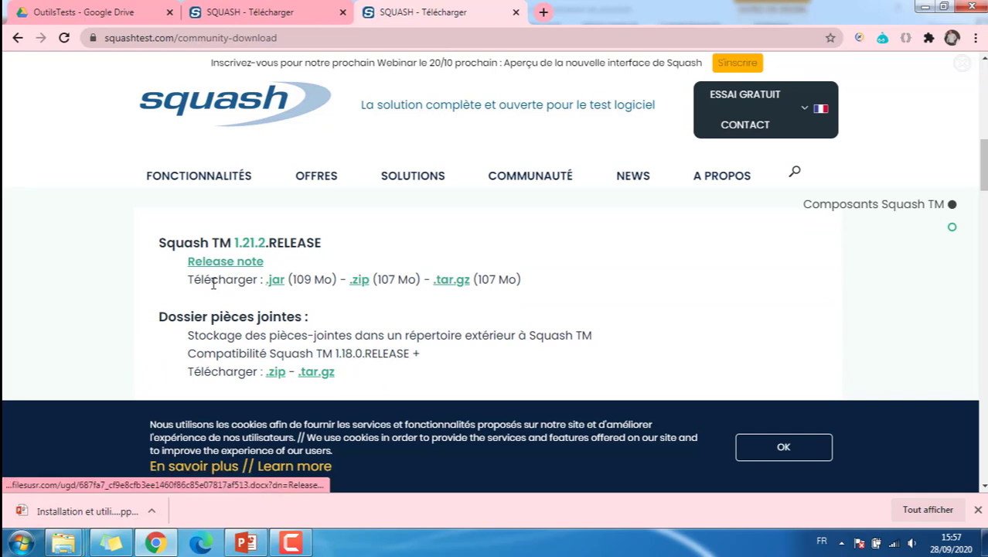
{"action": "left_click", "coordinate": [360, 281]}
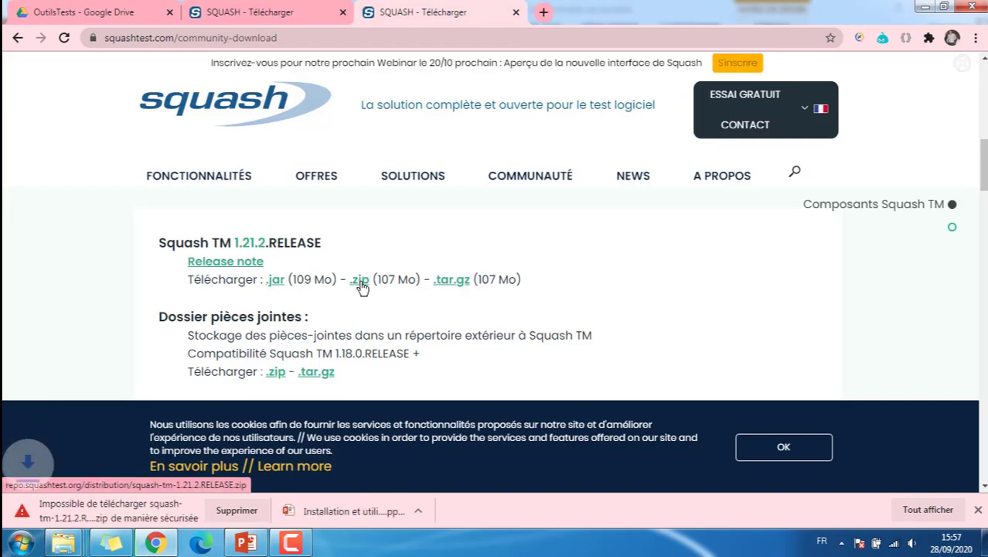
{"action": "left_click", "coordinate": [282, 510]}
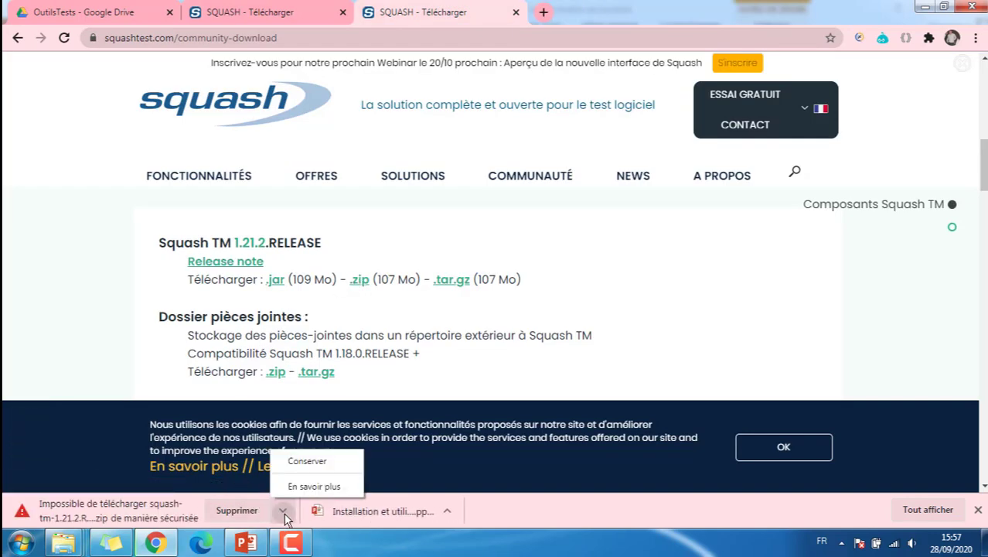
{"action": "left_click", "coordinate": [307, 462]}
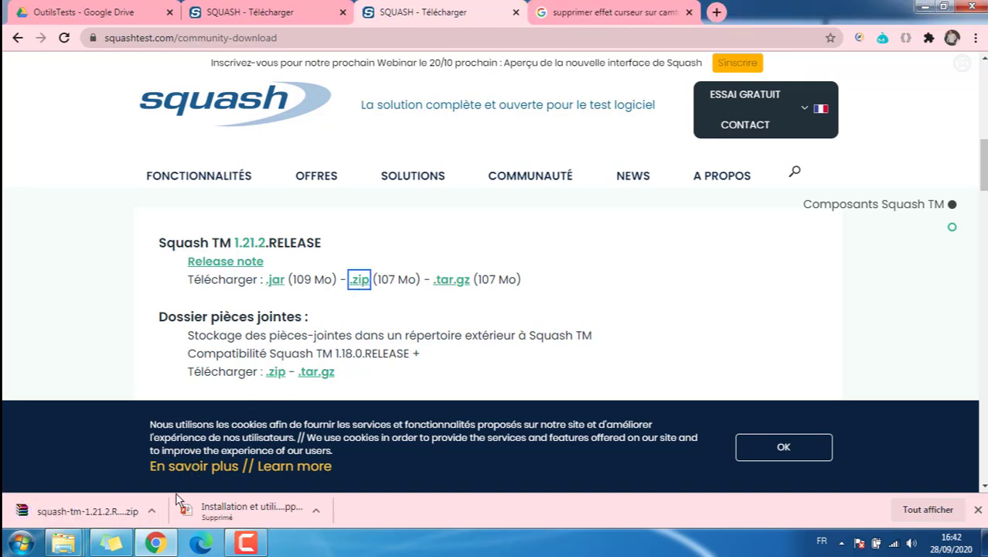
Show the downloaded zip in its folder and extract it to squash-tm-1.21.2.RELEASE
{"action": "left_click", "coordinate": [151, 514]}
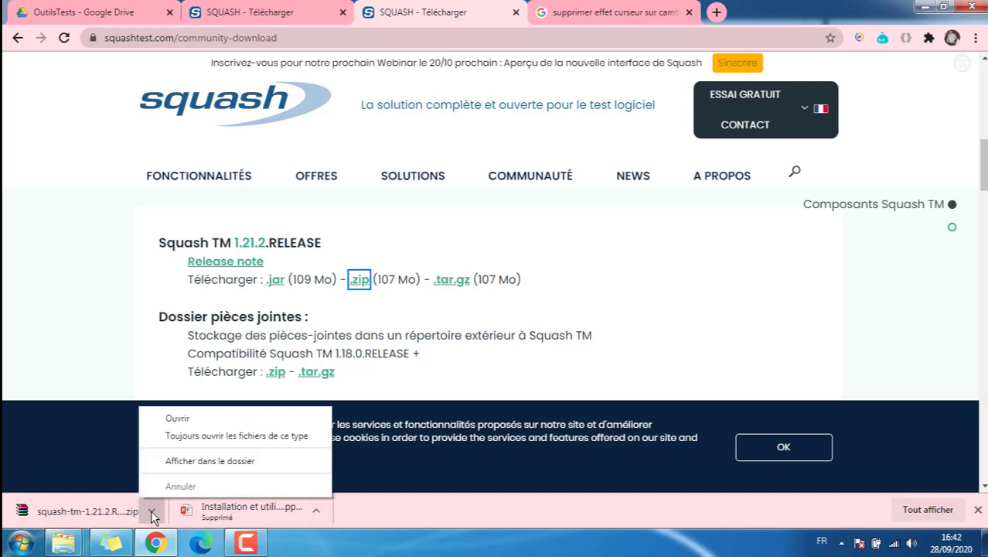
{"action": "left_click", "coordinate": [226, 464]}
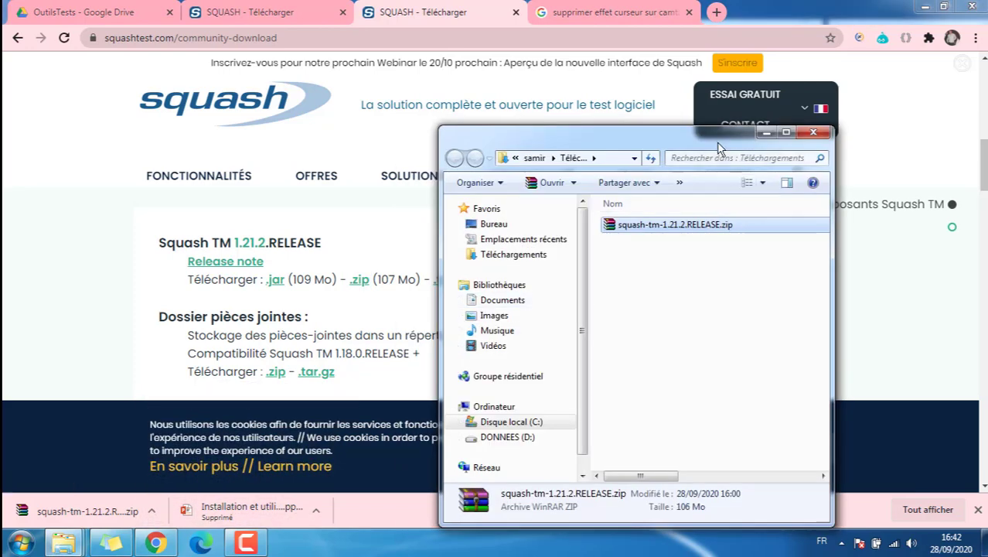
{"action": "left_click", "coordinate": [785, 134]}
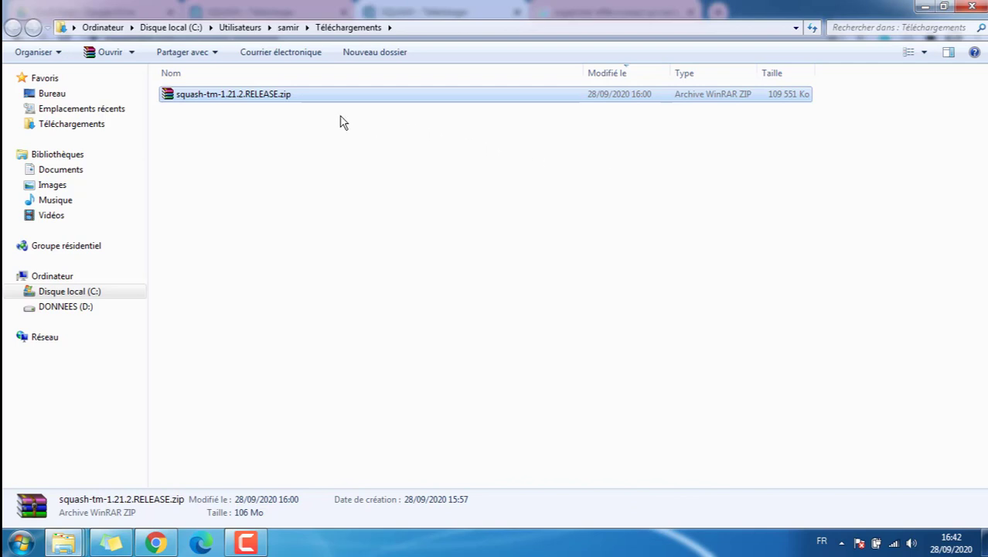
{"action": "right_click", "coordinate": [276, 103]}
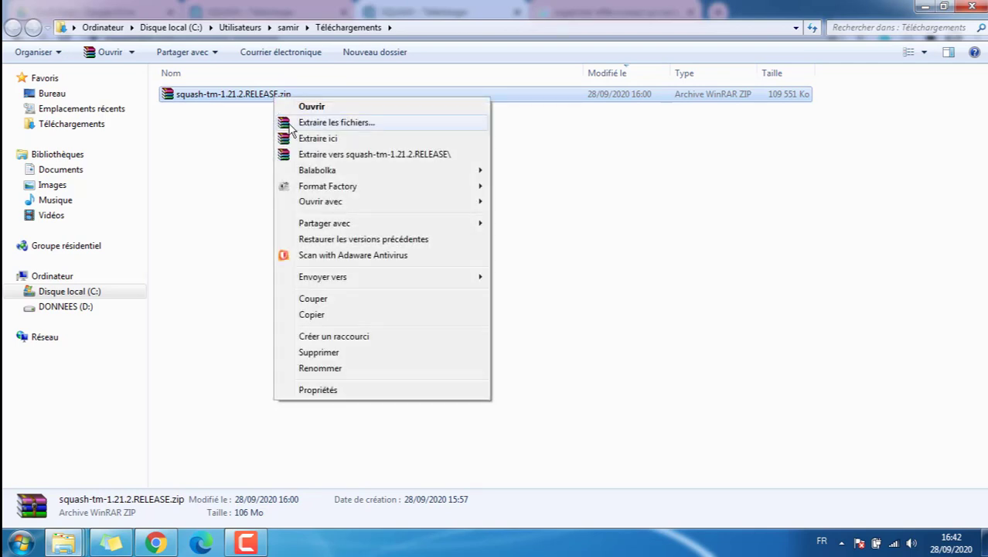
{"action": "left_click", "coordinate": [353, 157]}
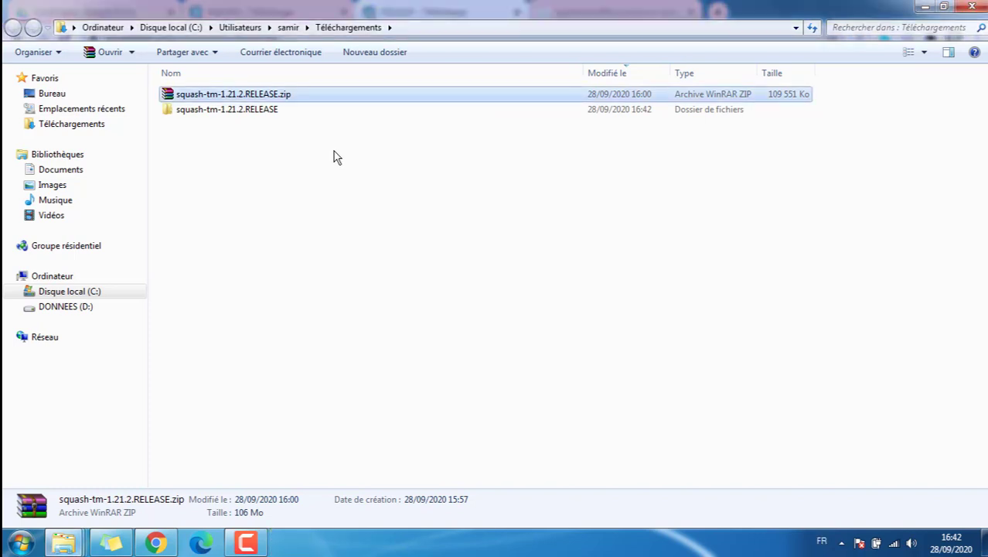
Cut the inner squash-tm folder from the extracted release folder
{"action": "double_click", "coordinate": [232, 110]}
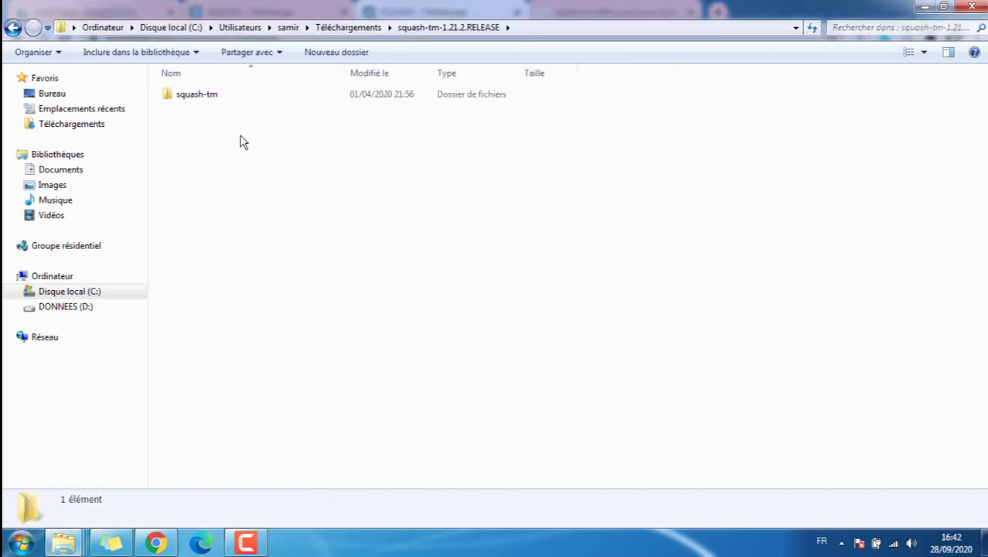
{"action": "left_click", "coordinate": [212, 99]}
{"action": "right_click", "coordinate": [211, 99]}
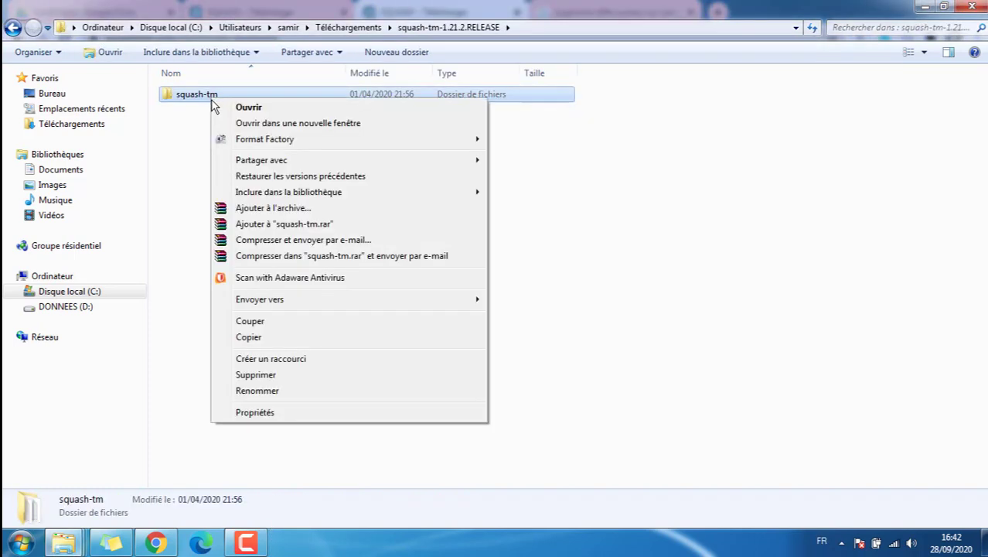
{"action": "left_click", "coordinate": [249, 321]}
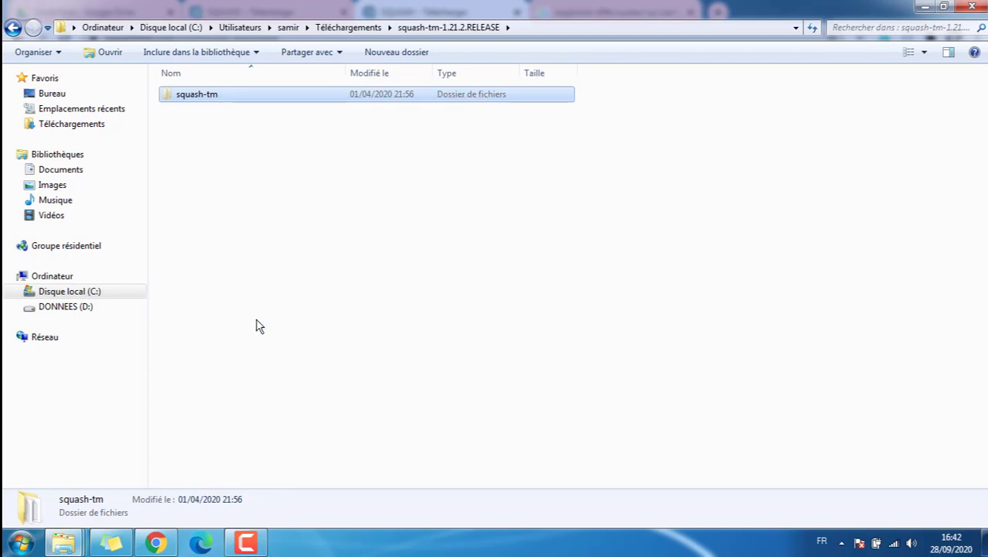
Paste the squash-tm folder into C:\MAMP\htdocs and open its bin subfolder
{"action": "left_click", "coordinate": [87, 292]}
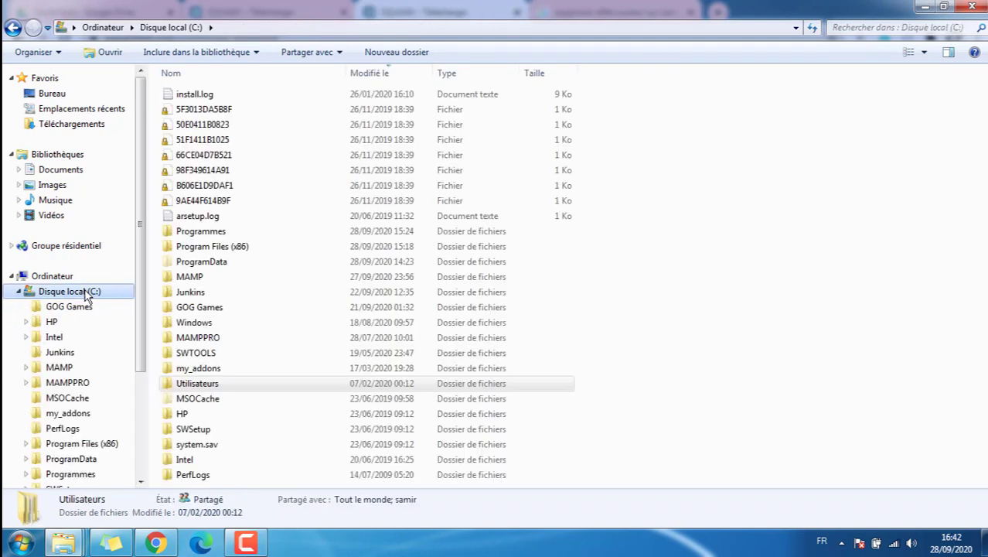
{"action": "left_click", "coordinate": [196, 280]}
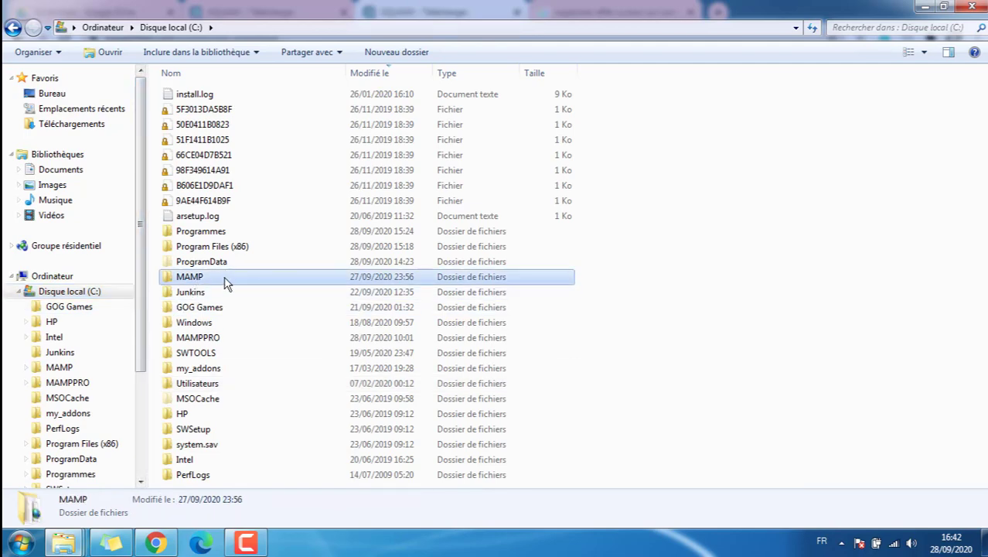
{"action": "double_click", "coordinate": [226, 283]}
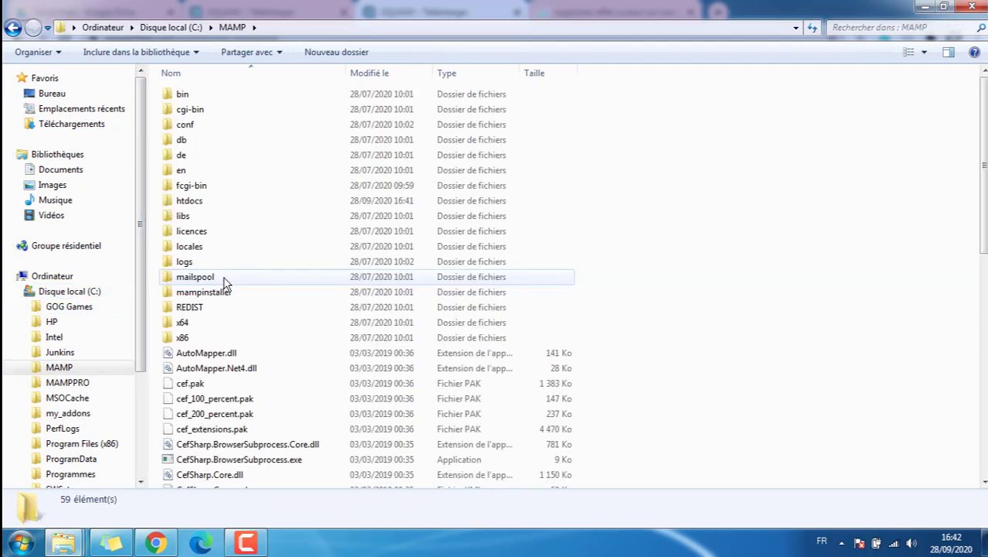
{"action": "double_click", "coordinate": [190, 201]}
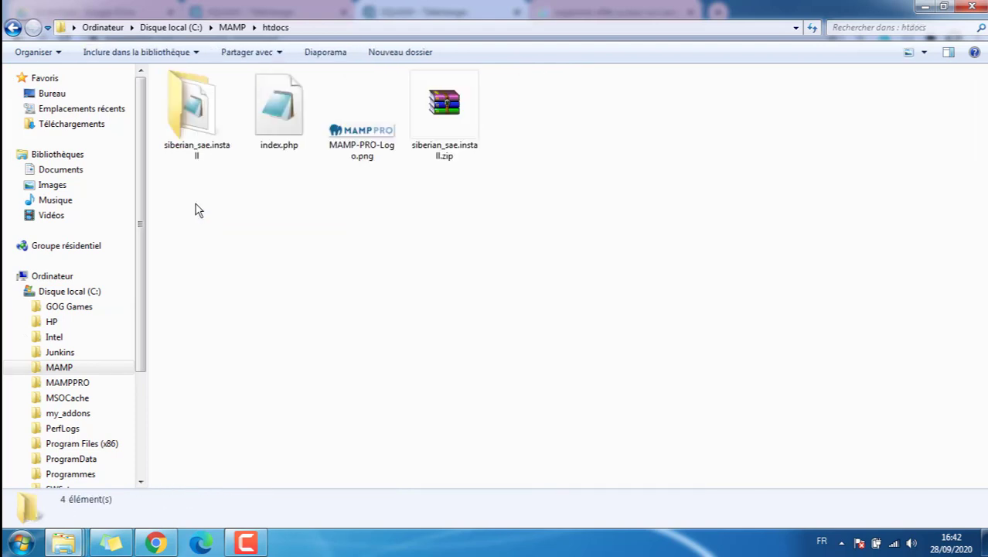
{"action": "right_click", "coordinate": [331, 205]}
{"action": "left_click", "coordinate": [377, 305]}
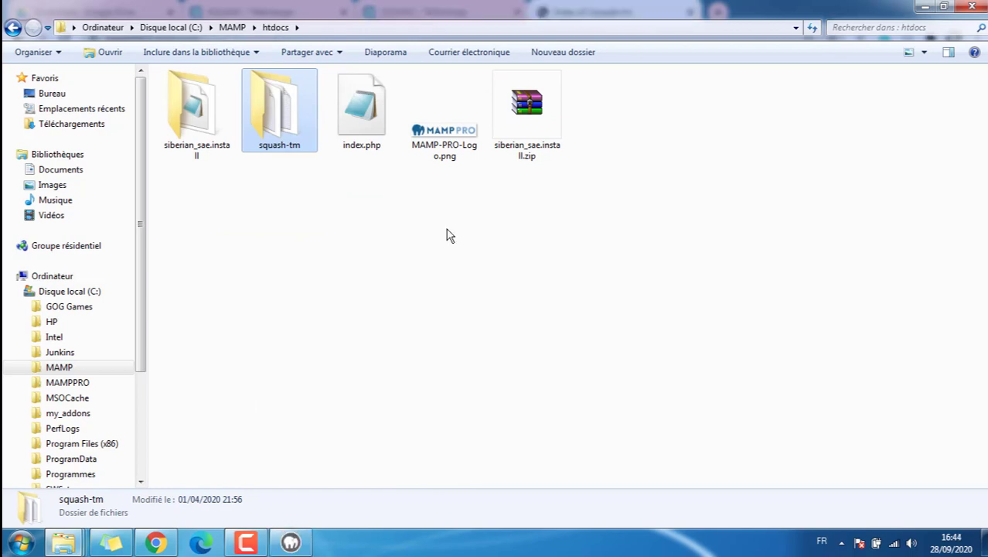
{"action": "double_click", "coordinate": [275, 131]}
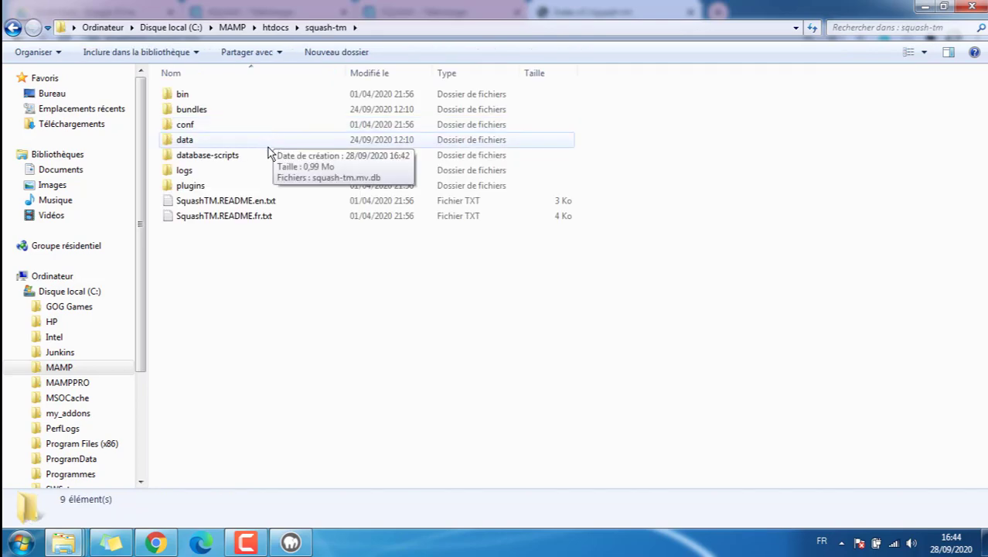
{"action": "double_click", "coordinate": [186, 93]}
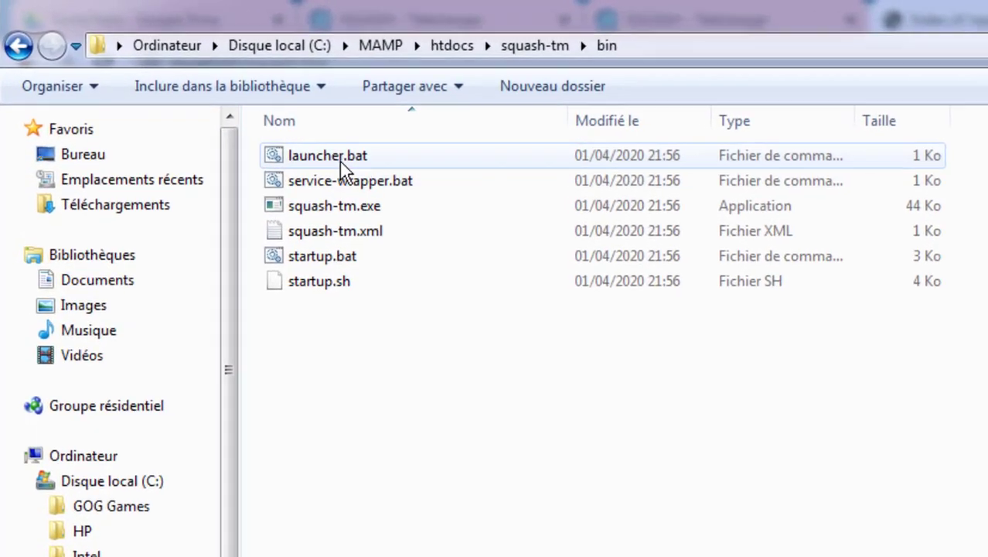
Run launcher.bat to start Squash TM on port 8080, then return to Chrome
{"action": "double_click", "coordinate": [240, 113]}
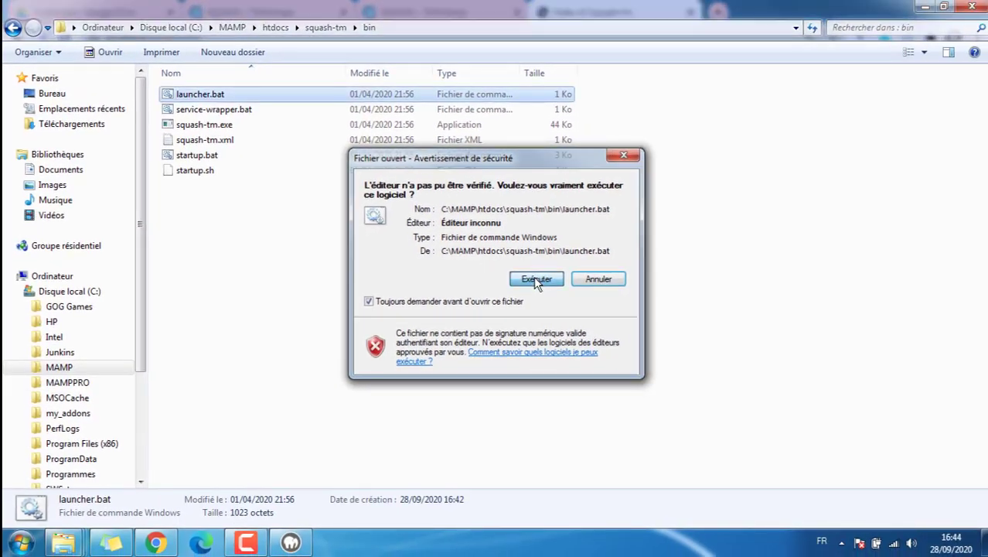
{"action": "left_click", "coordinate": [846, 440]}
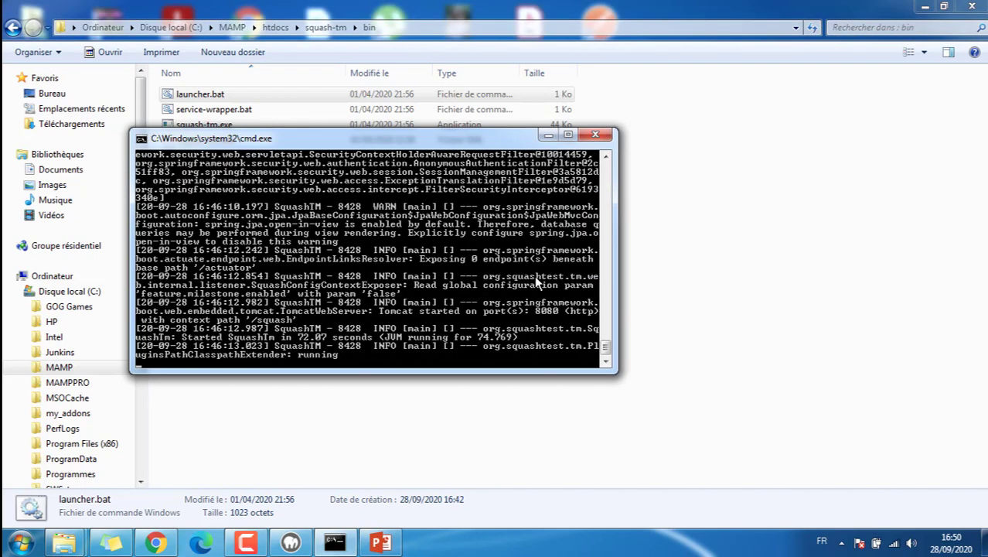
{"action": "left_click", "coordinate": [549, 136]}
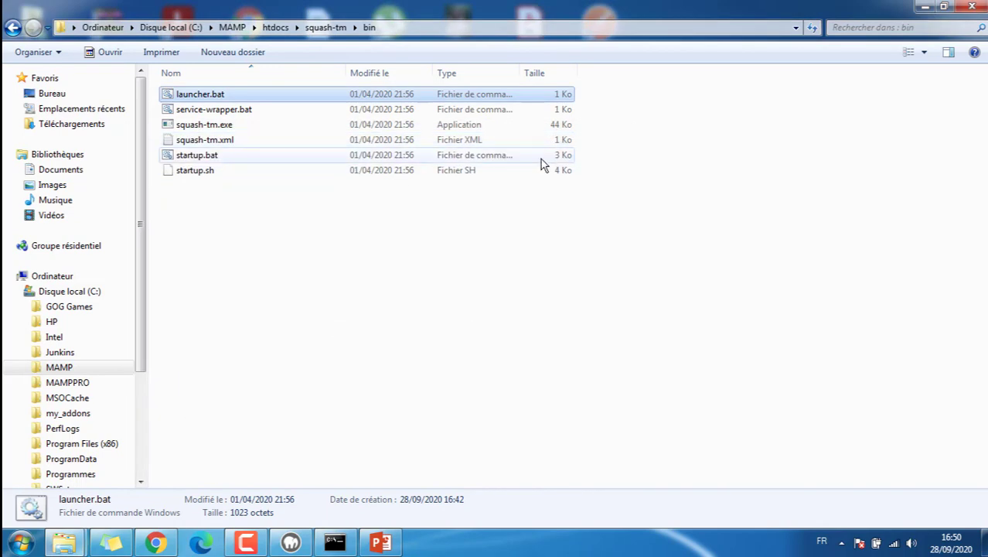
{"action": "mouse_move", "coordinate": [248, 541]}
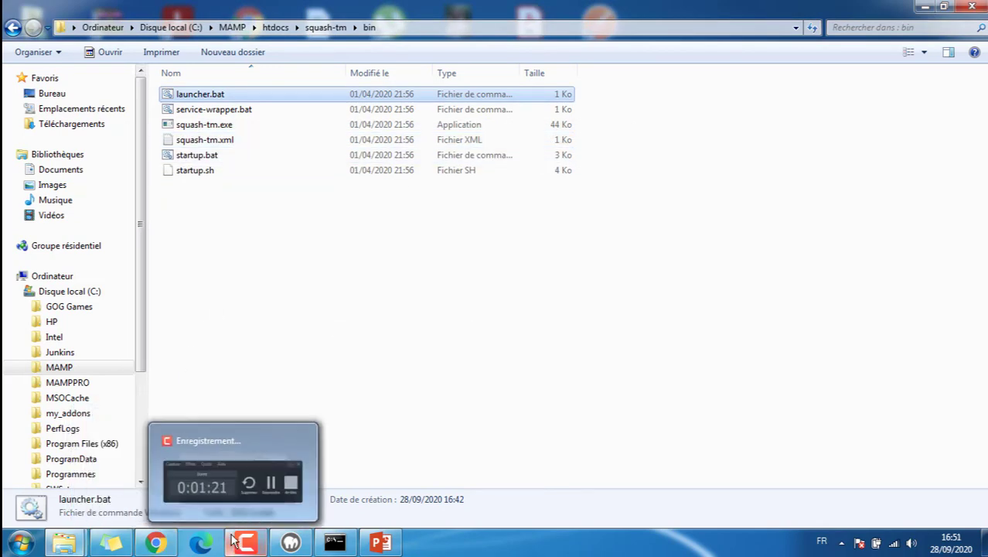
{"action": "left_click", "coordinate": [154, 544]}
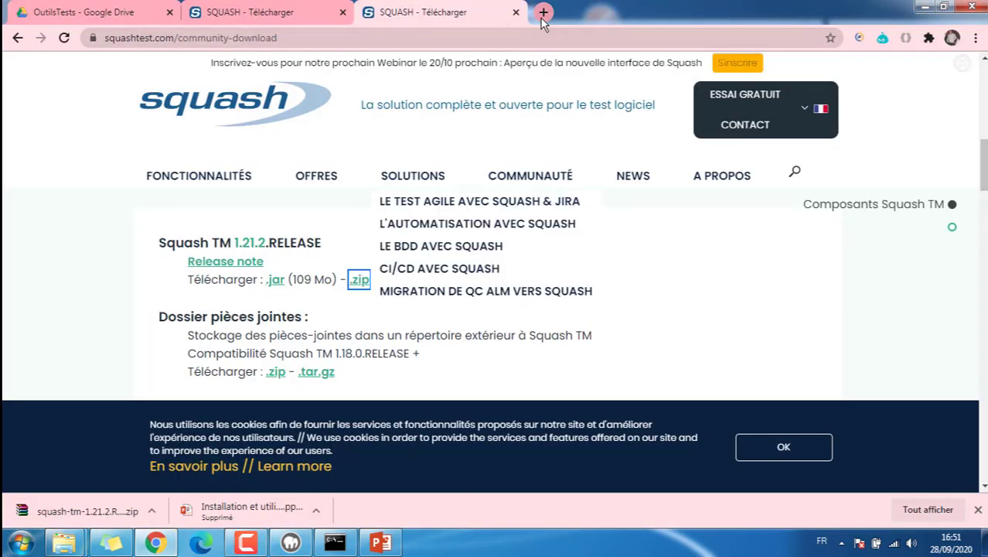
In a new tab, load localhost/squash-tm, which shows a directory listing
{"action": "left_click", "coordinate": [543, 12]}
{"action": "type", "text": "l"}
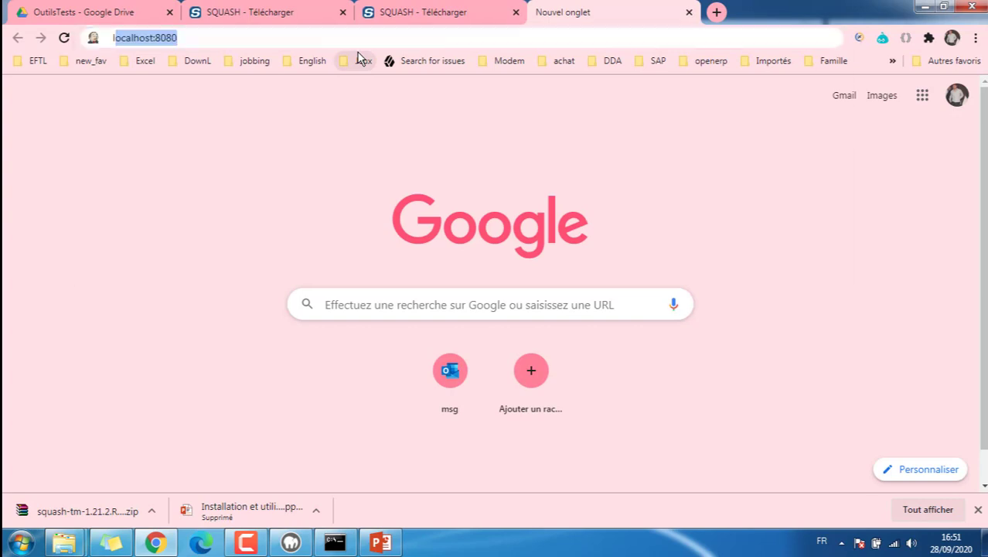
{"action": "type", "text": "ocal"}
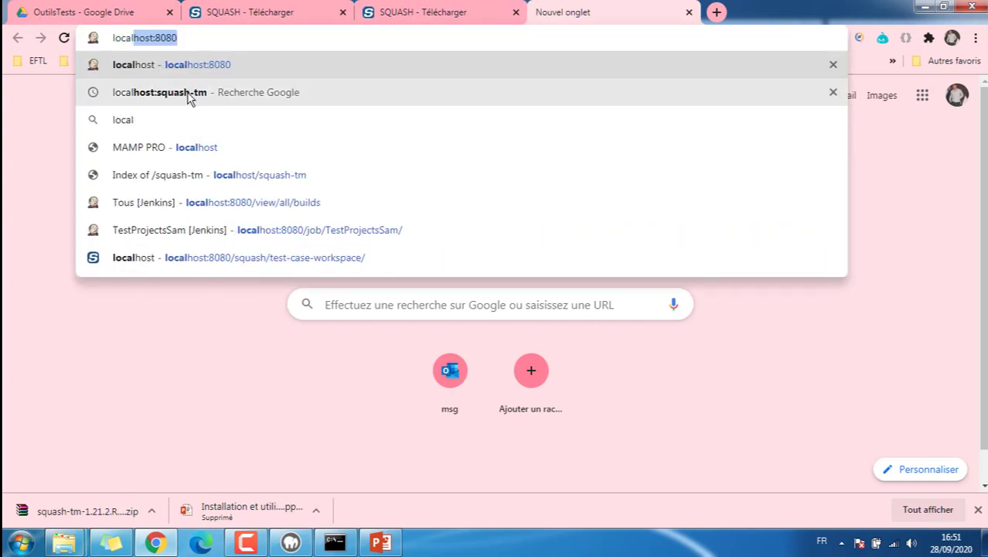
{"action": "left_click", "coordinate": [197, 32]}
{"action": "key", "text": "BackSpace"}
{"action": "key", "text": "BackSpace"}
{"action": "key", "text": "BackSpace"}
{"action": "key", "text": "BackSpace"}
{"action": "key", "text": "BackSpace"}
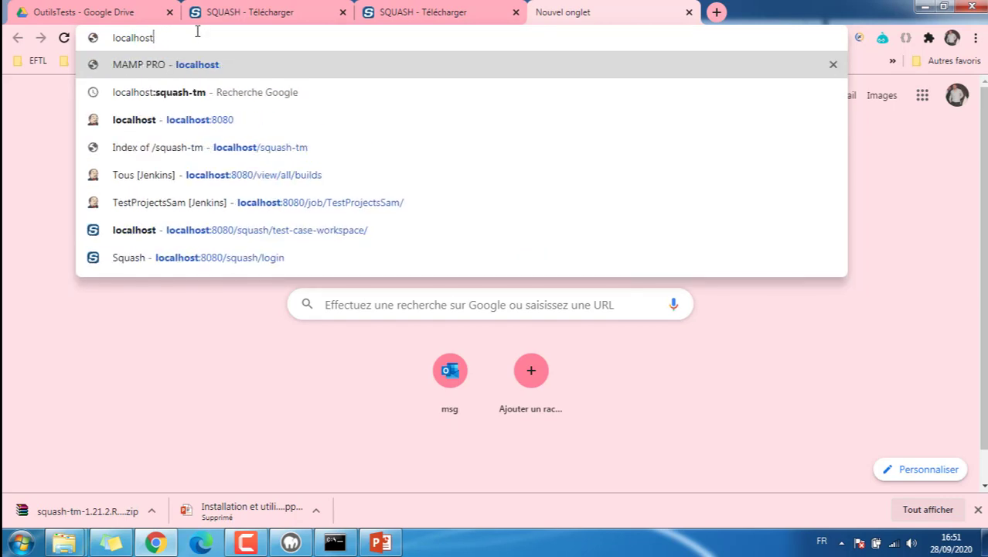
{"action": "type", "text": "/s"}
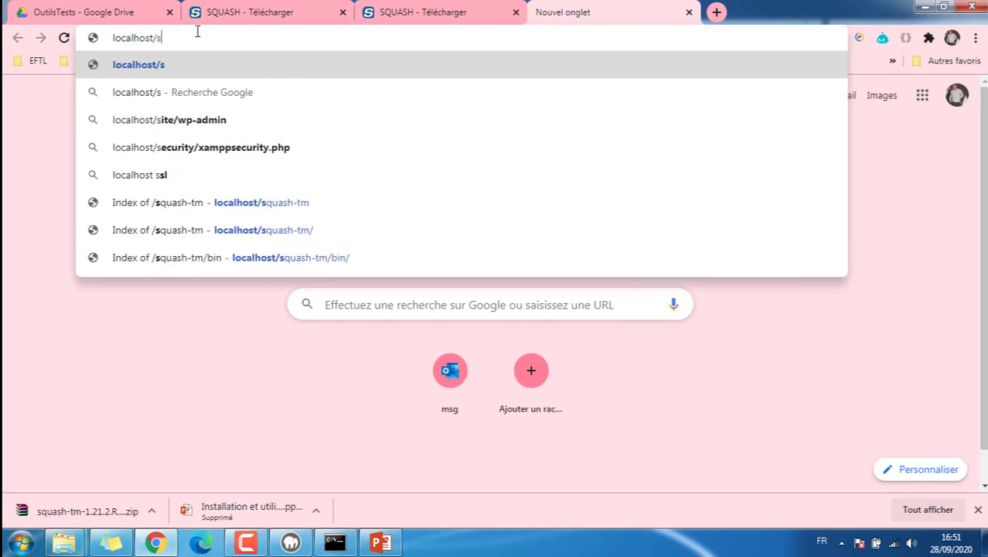
{"action": "type", "text": "quash-tm"}
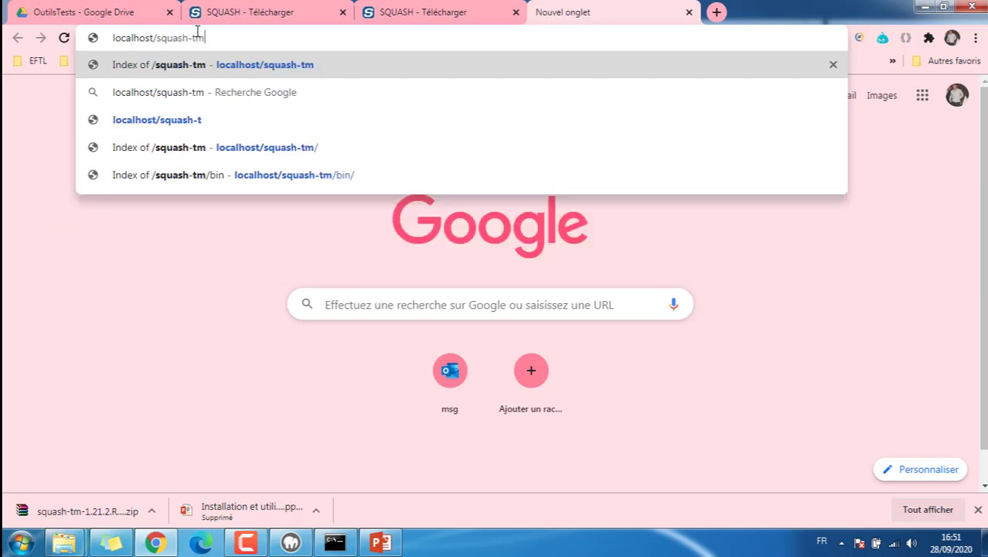
{"action": "key", "text": "Return"}
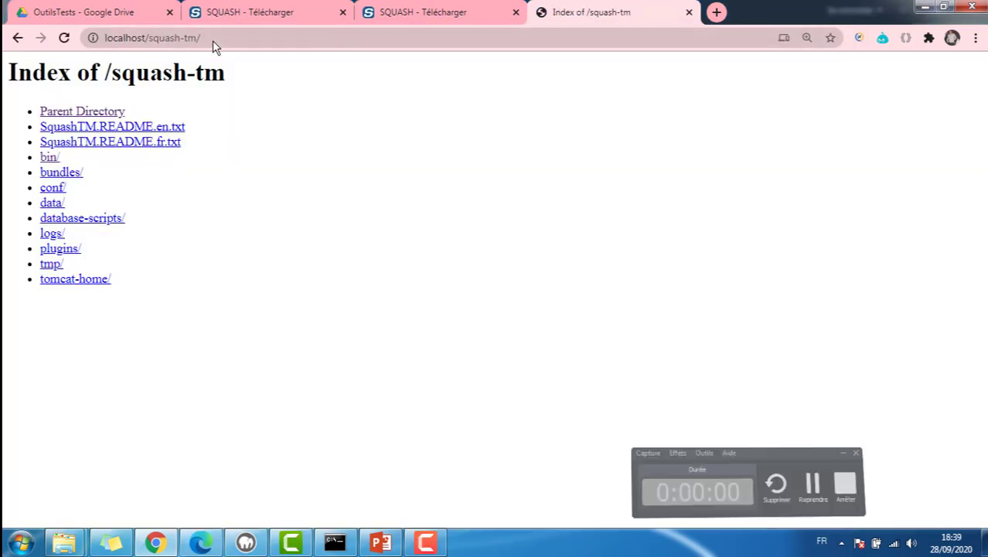
Open the Squash TM login page at localhost:8080/squash/login
{"action": "left_click", "coordinate": [212, 40]}
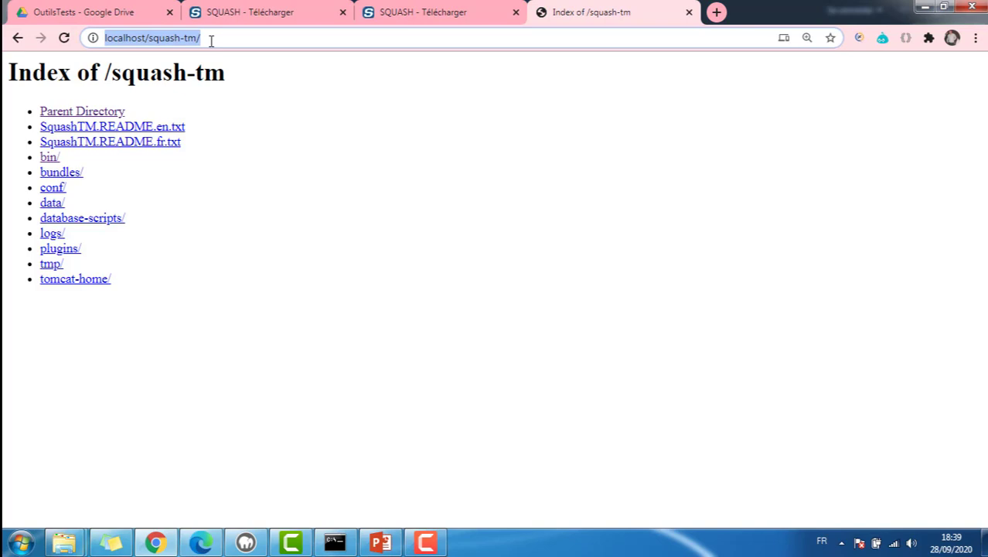
{"action": "type", "text": "local"}
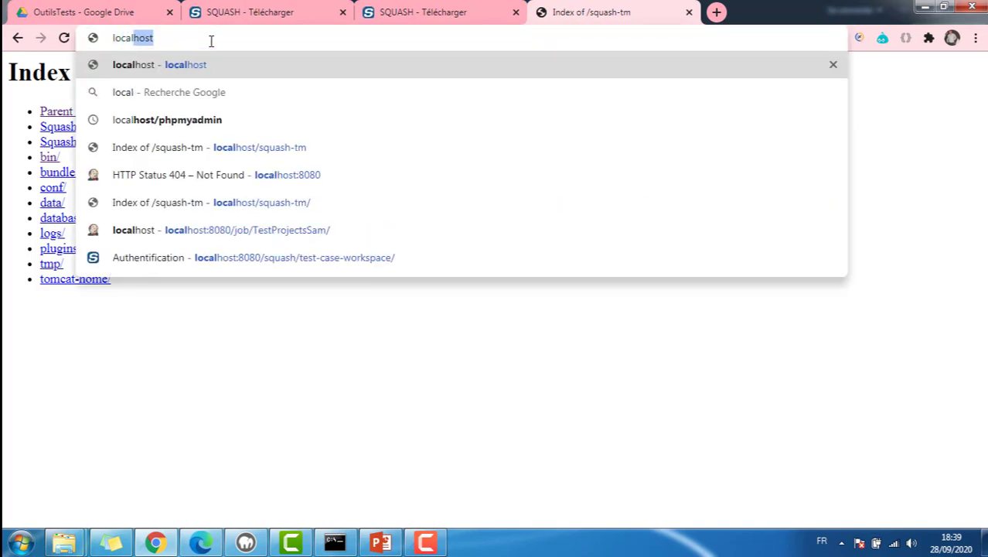
{"action": "type", "text": "host"}
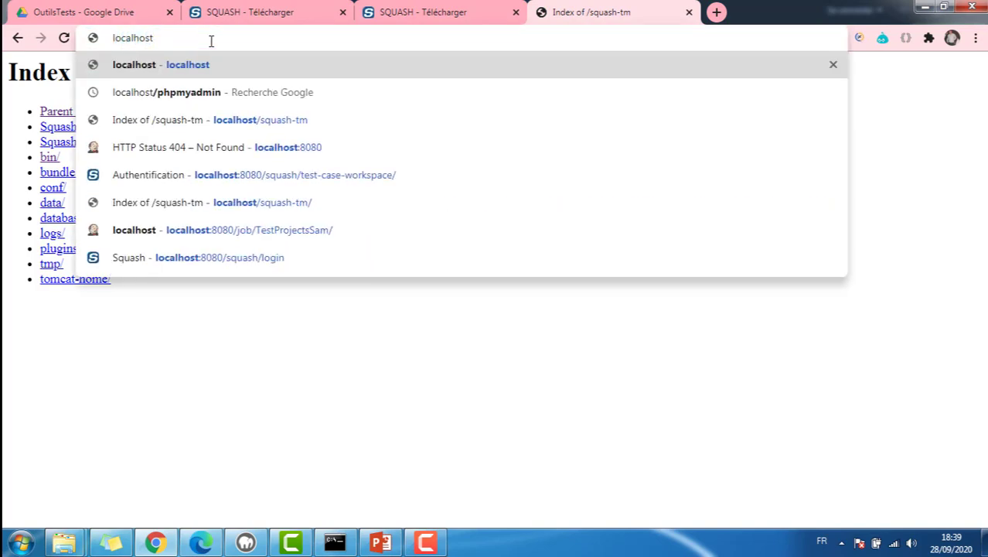
{"action": "type", "text": ":808"}
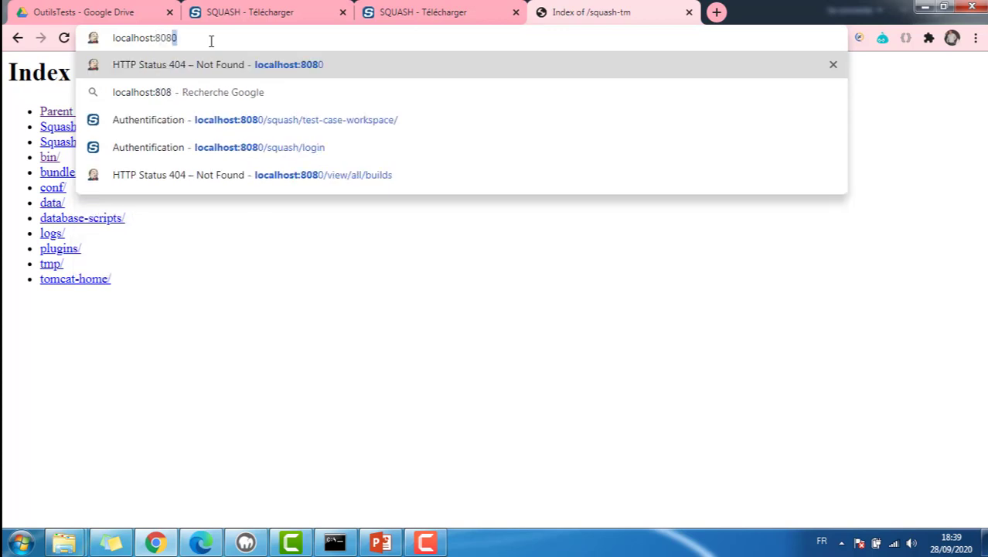
{"action": "type", "text": "0/"}
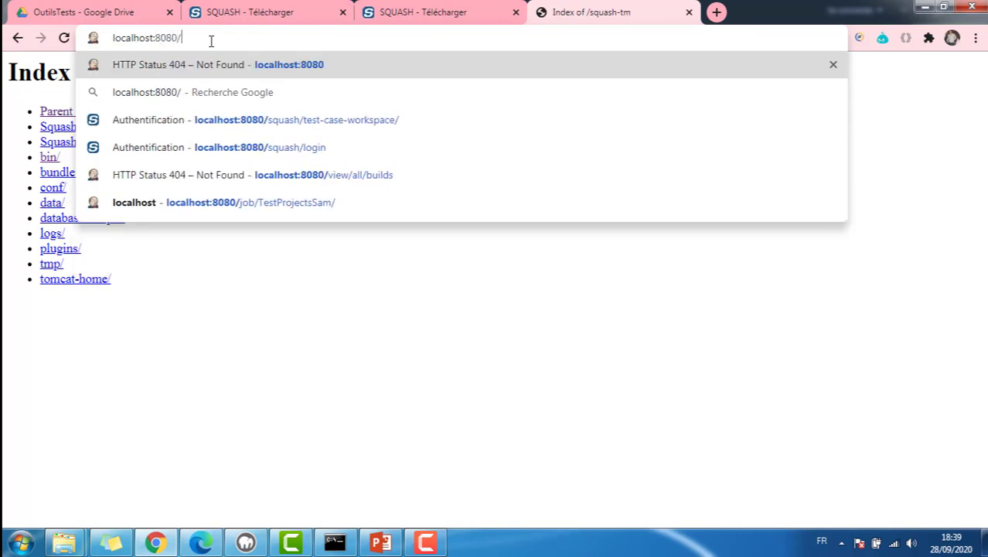
{"action": "type", "text": "suqa"}
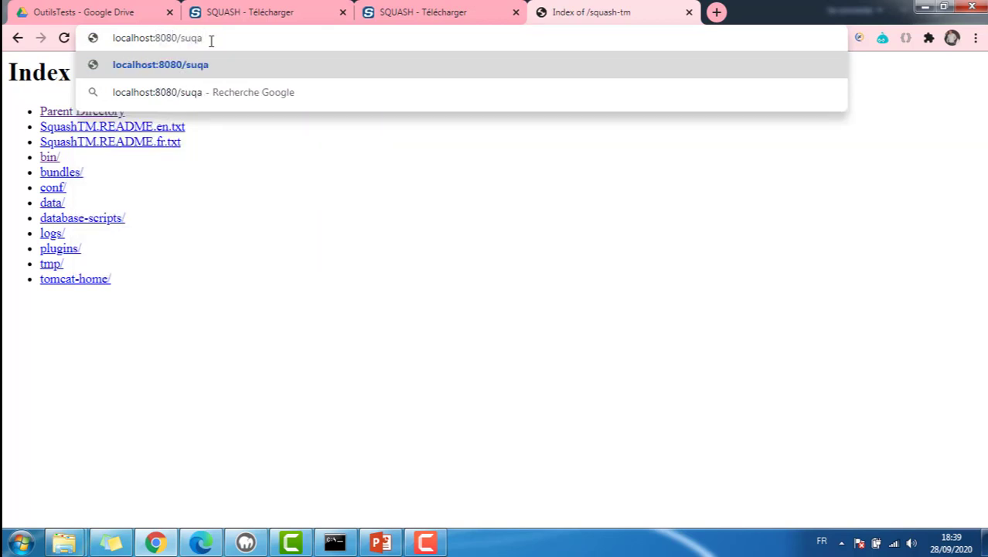
{"action": "key", "text": "BackSpace"}
{"action": "key", "text": "BackSpace"}
{"action": "key", "text": "BackSpace"}
{"action": "type", "text": "quash"}
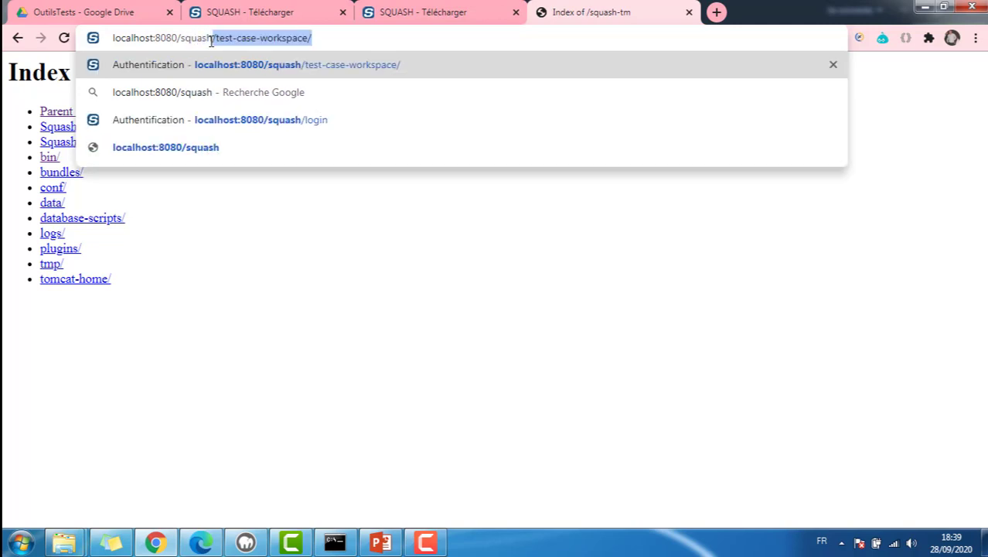
{"action": "key", "text": "BackSpace"}
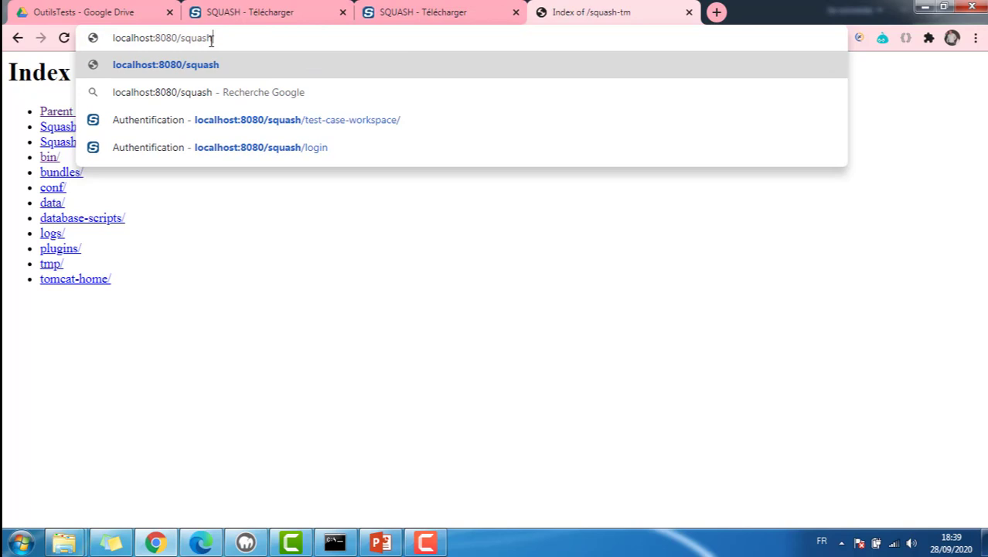
{"action": "type", "text": "/logi"}
{"action": "key", "text": "Return"}
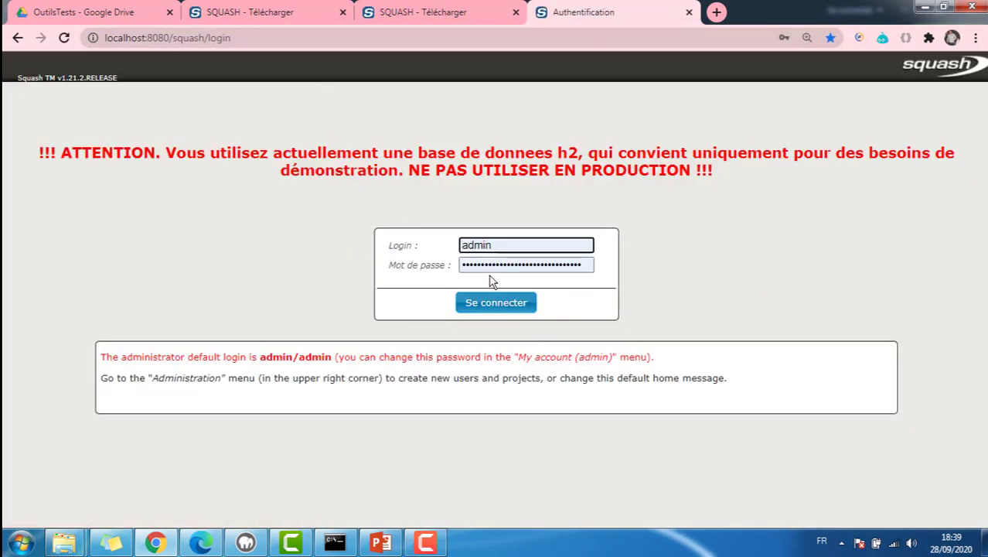
Log in with the autofilled admin credentials and go to Administration > Projets
{"action": "left_click", "coordinate": [495, 302]}
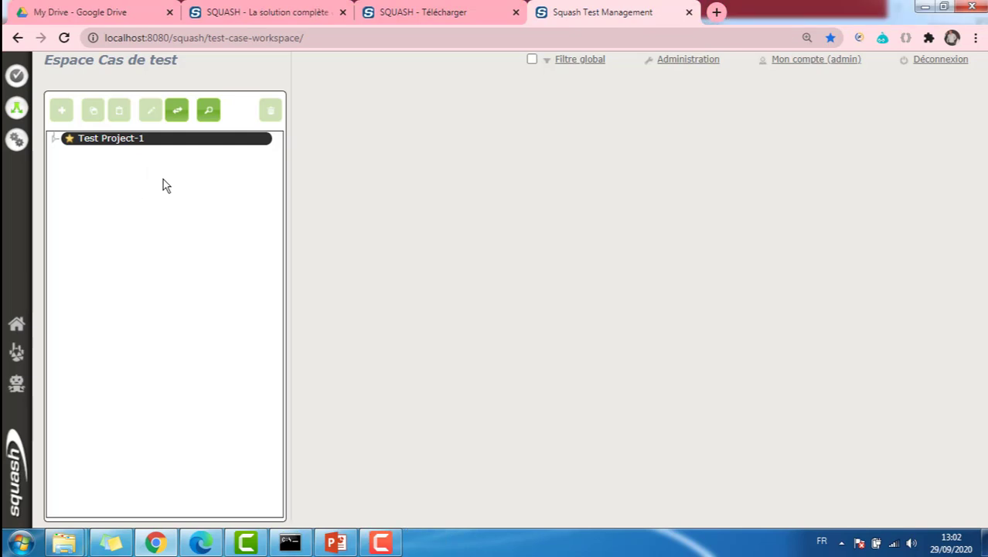
{"action": "left_click", "coordinate": [677, 62]}
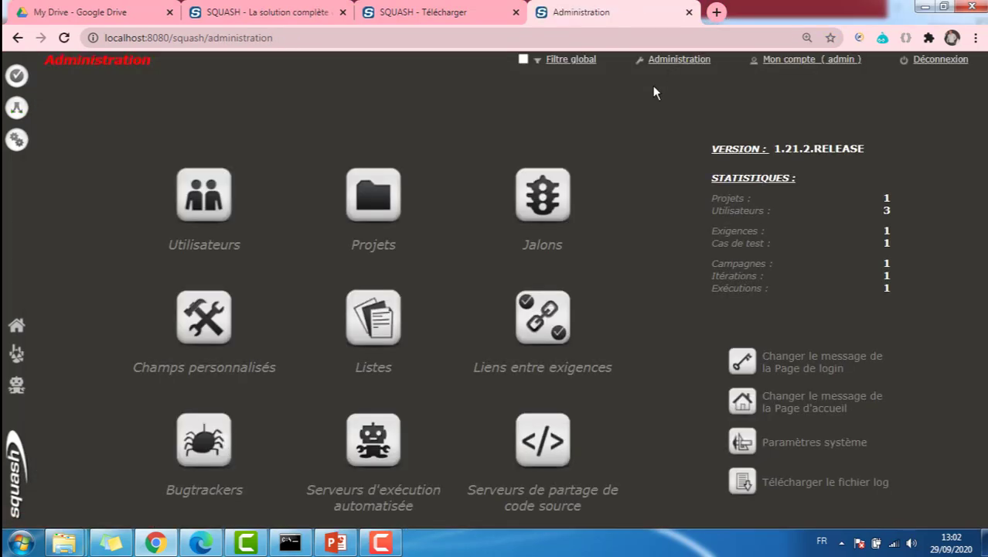
{"action": "left_click", "coordinate": [373, 208]}
Add project 'Accès au site web NOPCommerce' with a registration-and-login description
{"action": "left_click", "coordinate": [920, 181]}
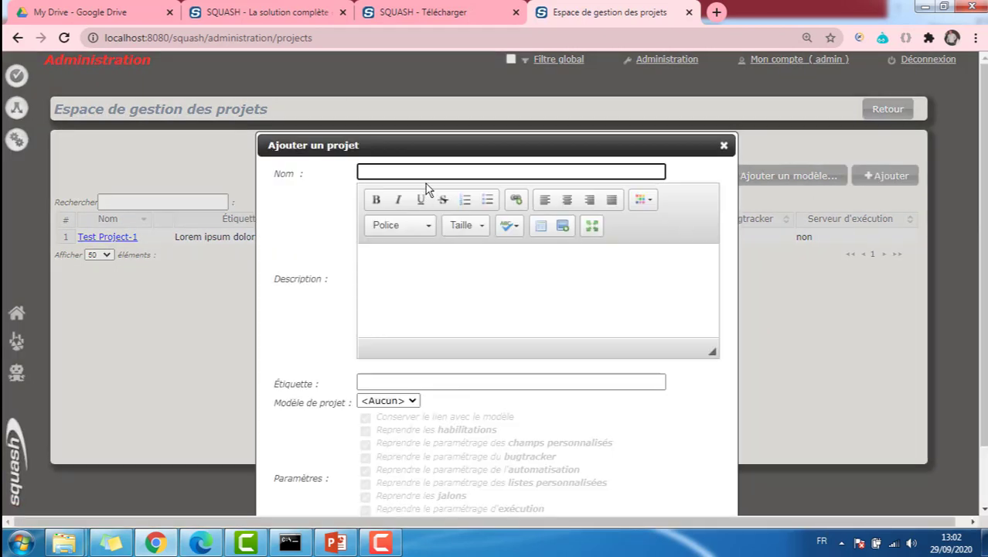
{"action": "type", "text": "aCCTE"}
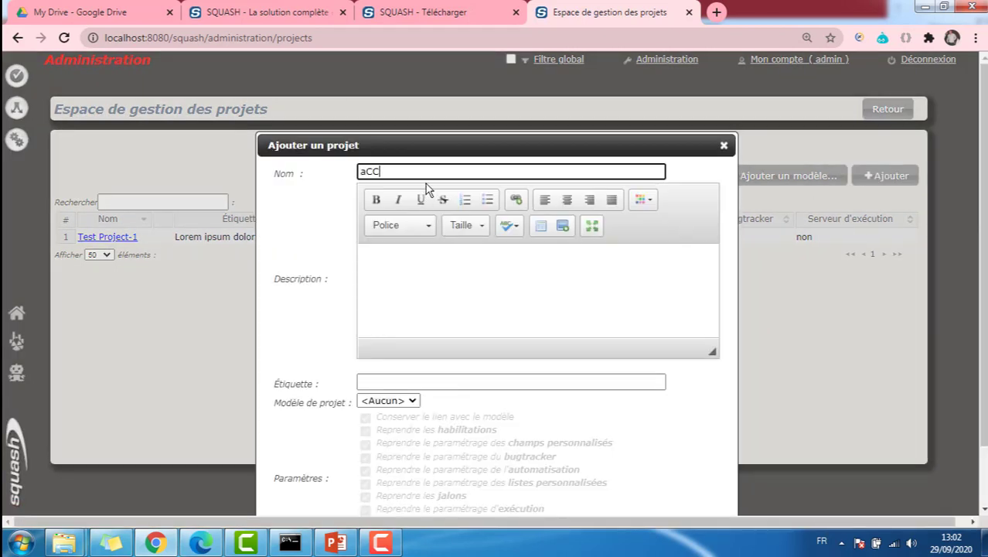
{"action": "key", "text": "BackSpace"}
{"action": "key", "text": "BackSpace"}
{"action": "key", "text": "BackSpace"}
{"action": "key", "text": "BackSpace"}
{"action": "key", "text": "BackSpace"}
{"action": "type", "text": "Accès au site web NOPCommerce"}
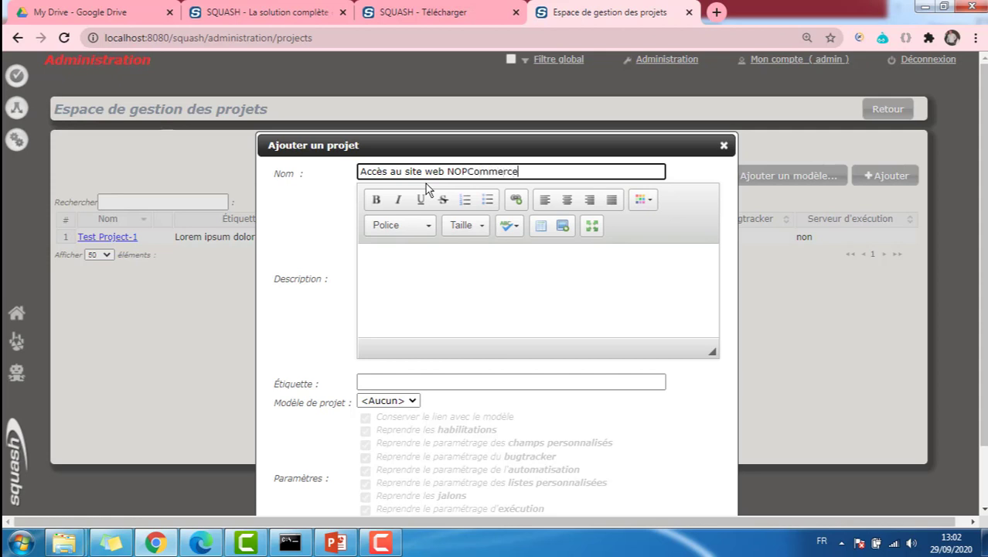
{"action": "left_click", "coordinate": [420, 262]}
{"action": "type", "text": "L'u"}
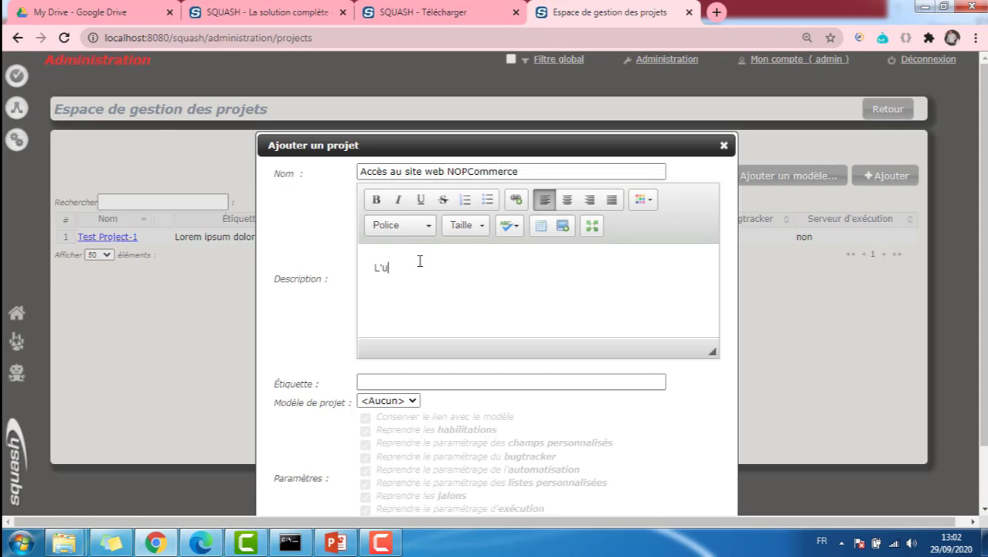
{"action": "type", "text": "tilisateur peut s'enregistrer ensuite"}
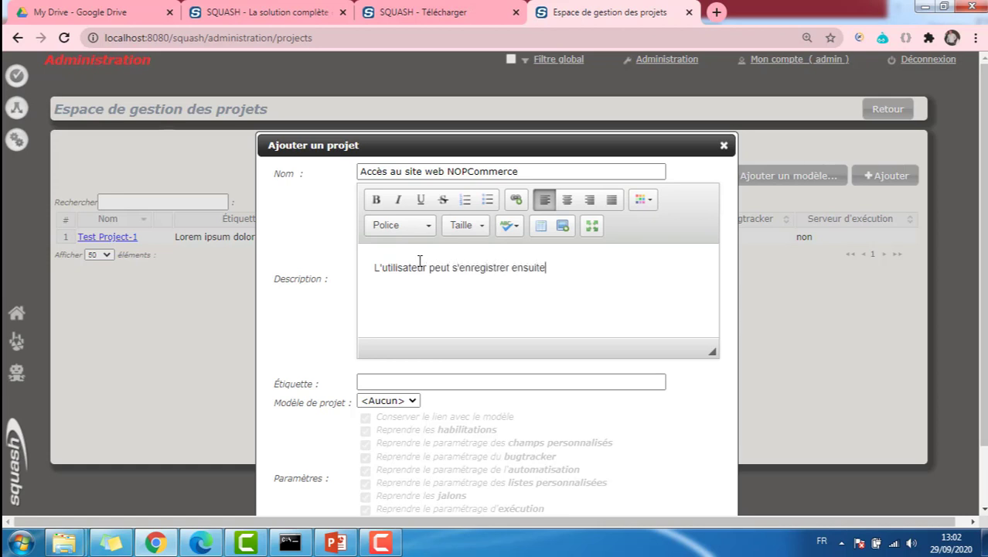
{"action": "type", "text": " il peut se connecter au site we"}
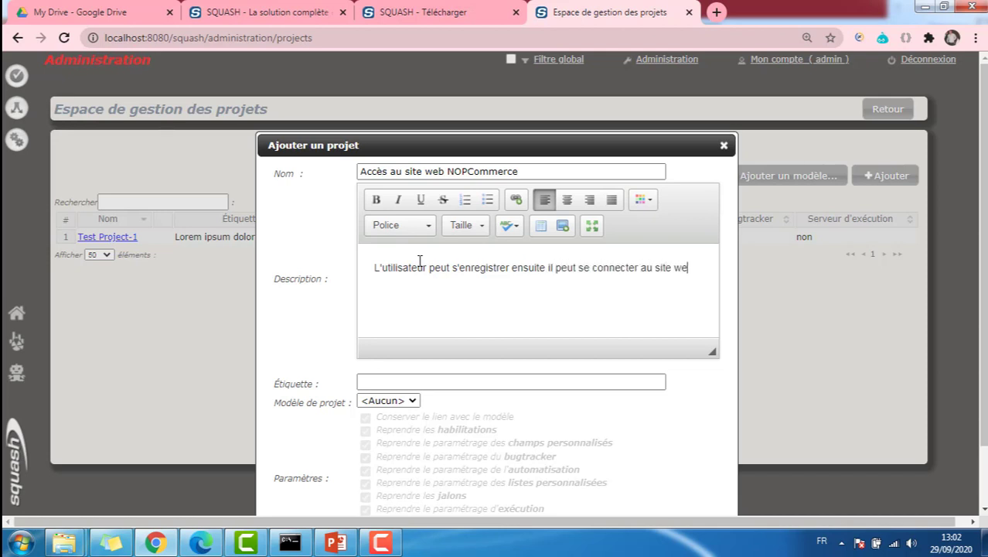
{"action": "type", "text": "b en fournissant "}
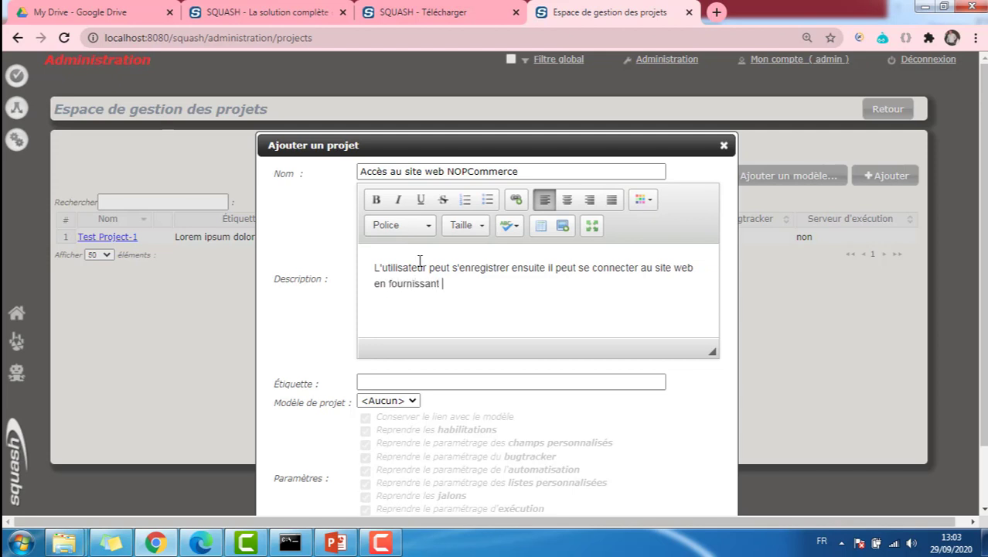
{"action": "type", "text": "les identifiants qu'il a crées"}
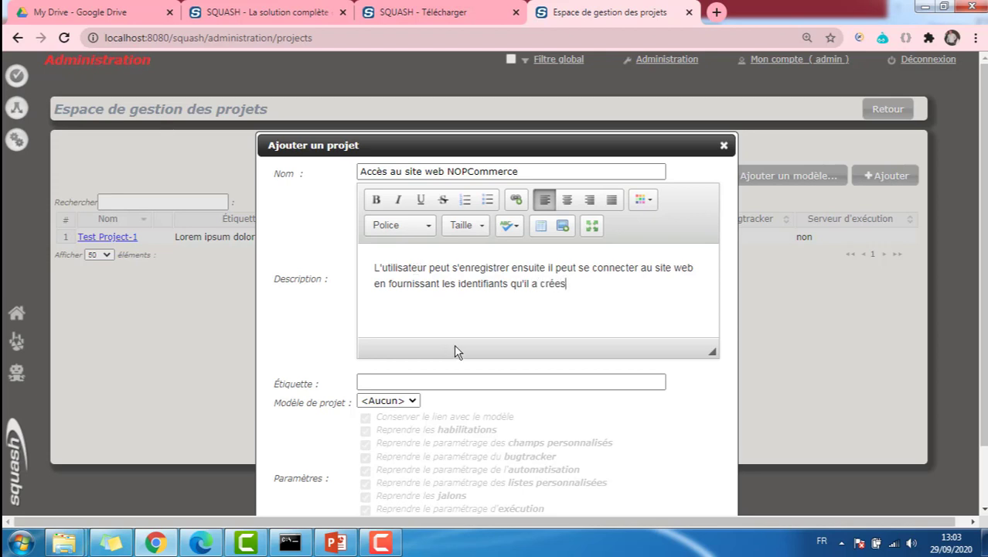
{"action": "scroll", "coordinate": [456, 351], "scroll_direction": "down", "scroll_amount": 2}
{"action": "left_click", "coordinate": [431, 312]}
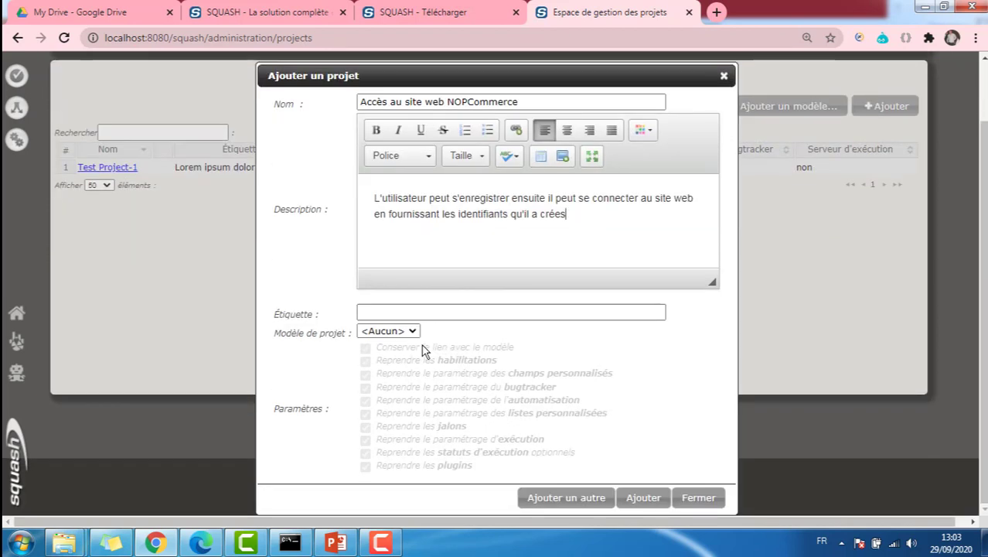
{"action": "left_click", "coordinate": [641, 499]}
{"action": "left_click", "coordinate": [901, 109]}
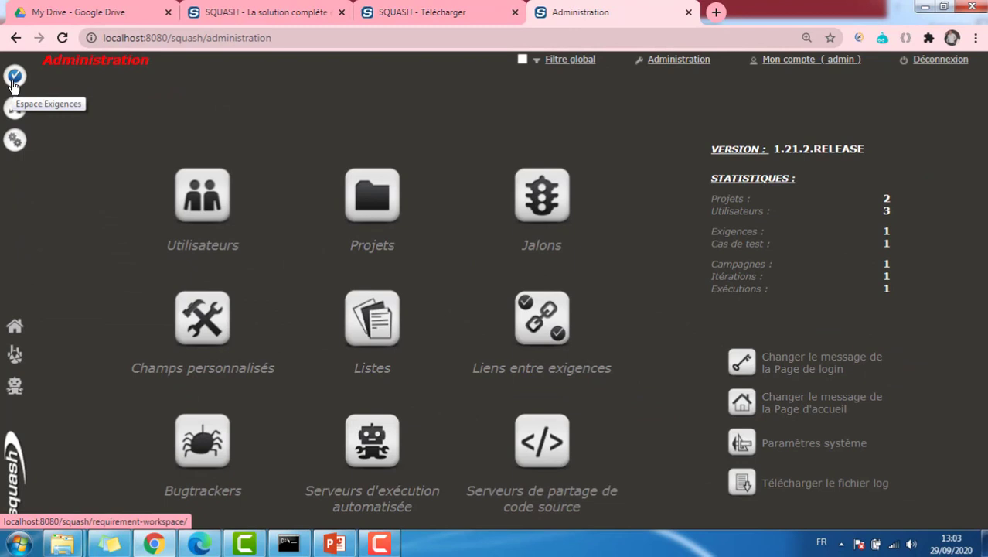
In the Requirements workspace, select Accès au site web NOPCommerce and show its creation options
{"action": "left_click", "coordinate": [12, 84]}
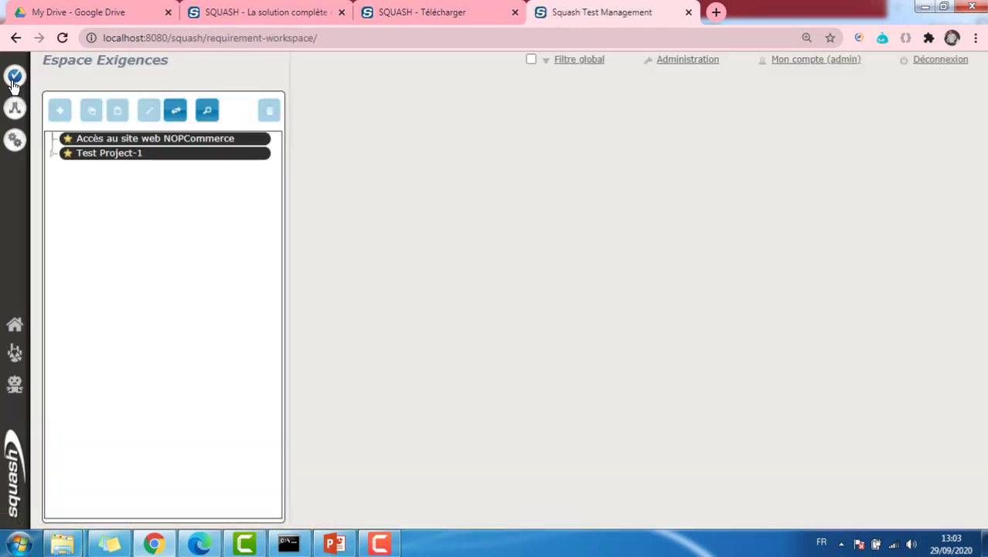
{"action": "left_click", "coordinate": [157, 140]}
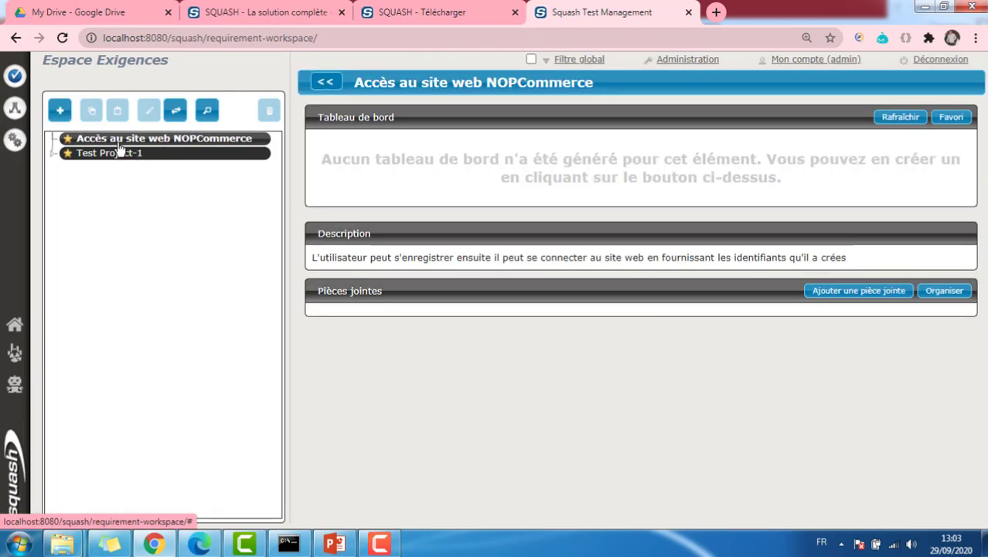
{"action": "left_click", "coordinate": [61, 112]}
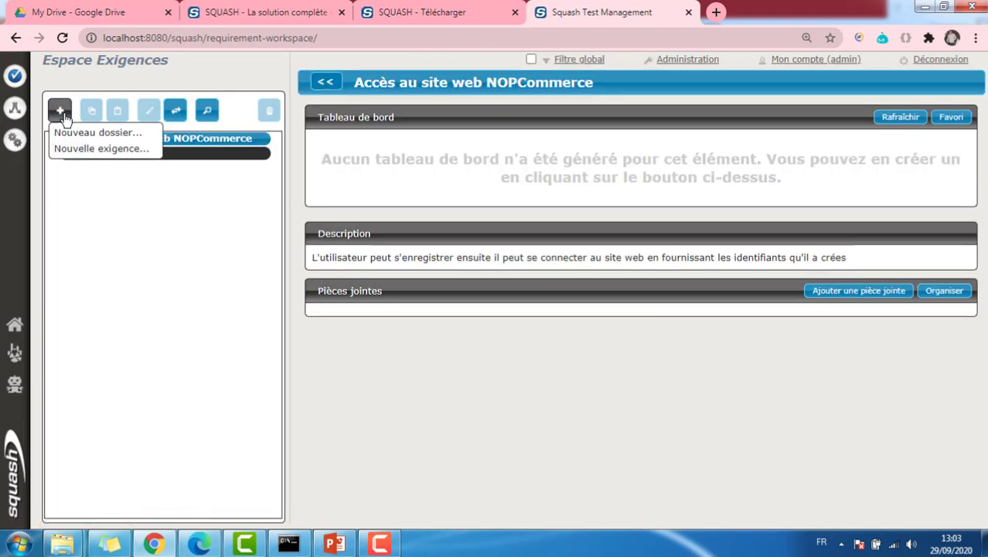
Create requirement 'Registration' (ex0001, Critique, Sécurité) with a sign-up description, then add another
{"action": "left_click", "coordinate": [124, 158]}
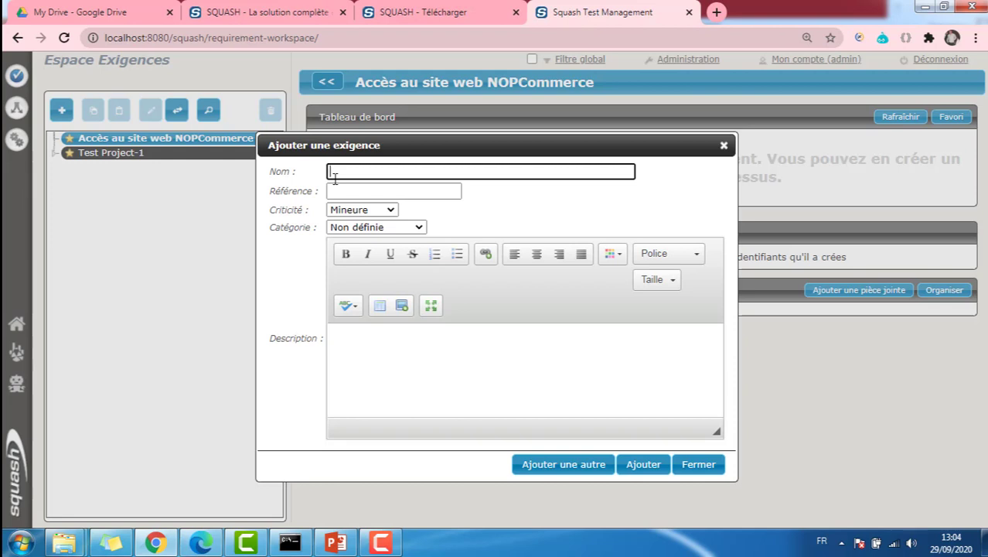
{"action": "type", "text": "Re"}
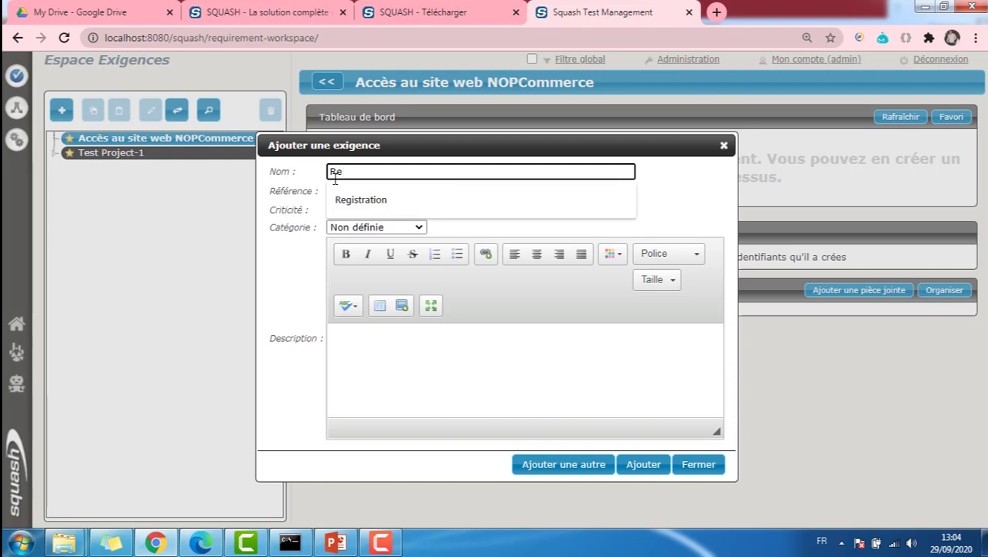
{"action": "type", "text": "gistration"}
{"action": "left_click", "coordinate": [338, 191]}
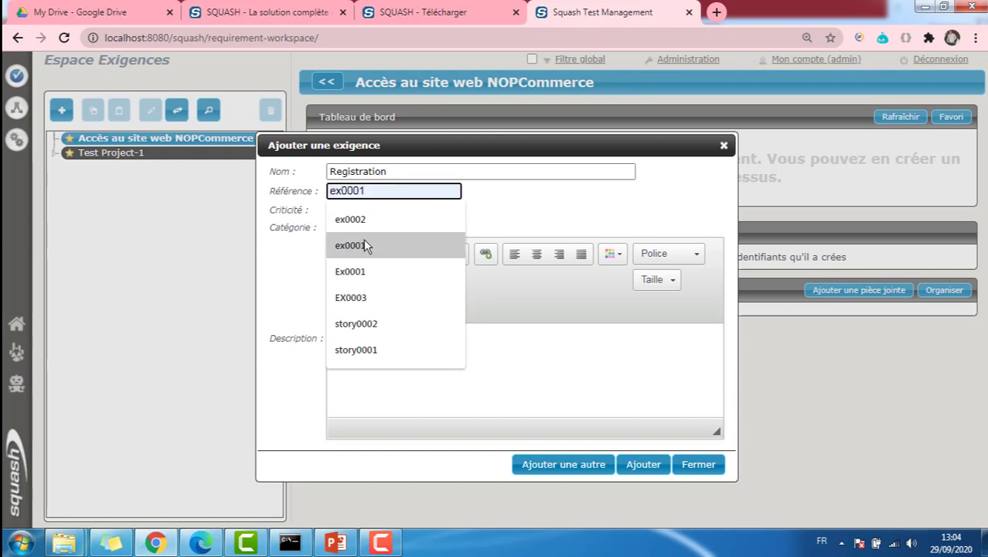
{"action": "left_click", "coordinate": [363, 243]}
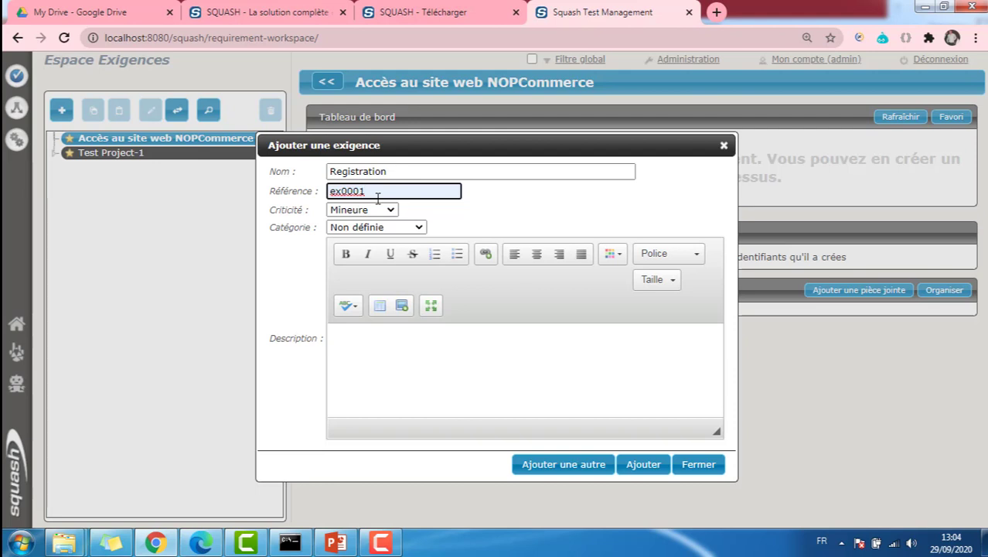
{"action": "left_click", "coordinate": [371, 212]}
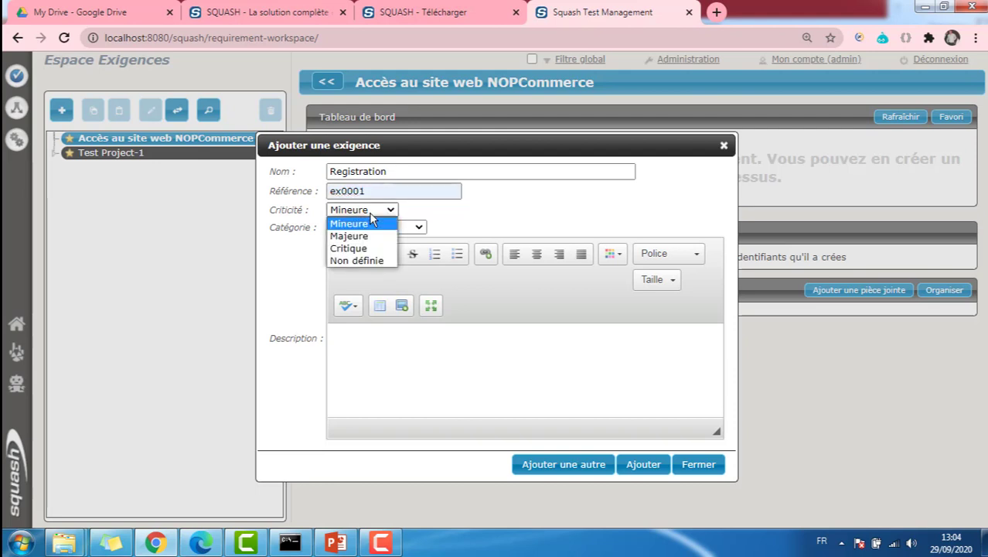
{"action": "left_click", "coordinate": [375, 249]}
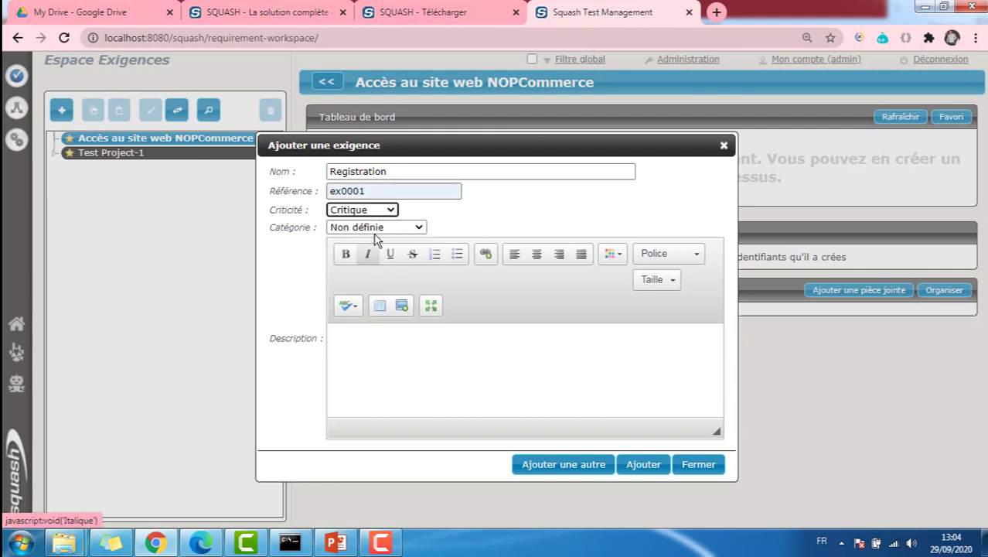
{"action": "left_click", "coordinate": [398, 229]}
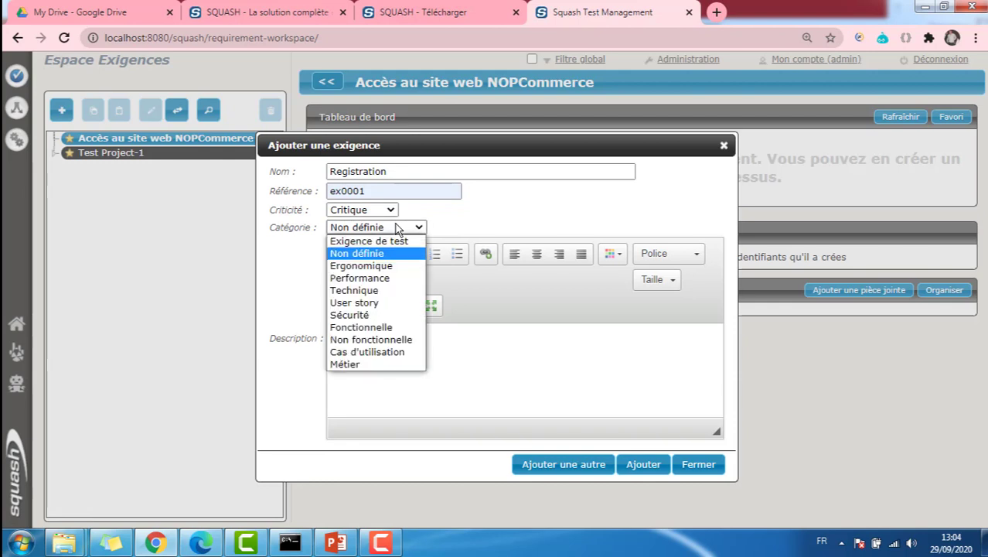
{"action": "left_click", "coordinate": [376, 316]}
{"action": "left_click", "coordinate": [414, 347]}
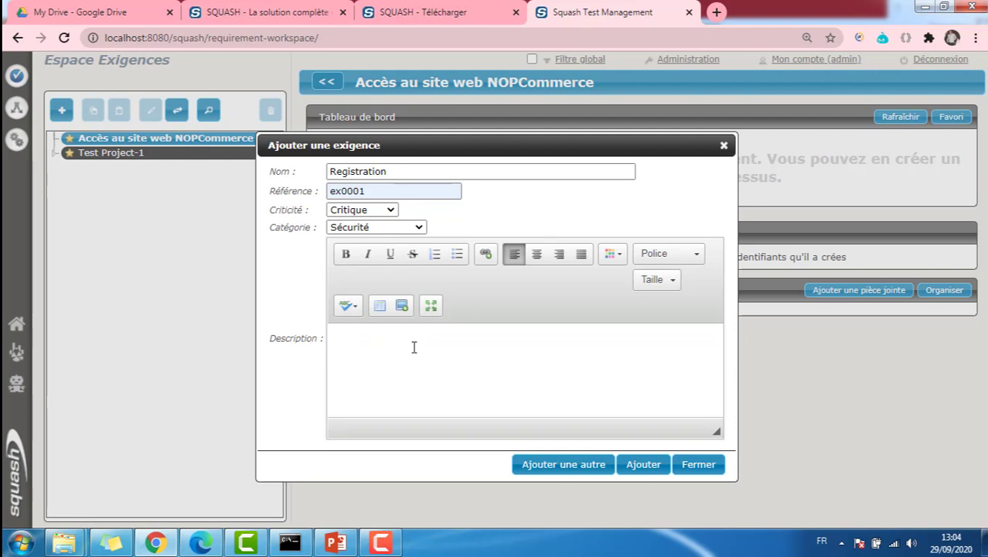
{"action": "type", "text": "L'utilisateur doit pouvoir s'enregistrer"}
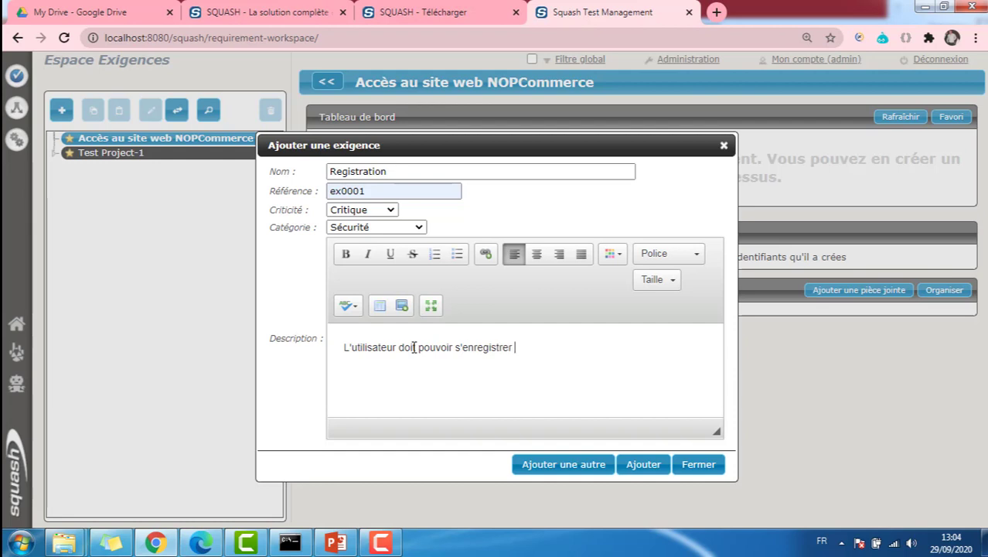
{"action": "type", "text": " facilement apr-s a"}
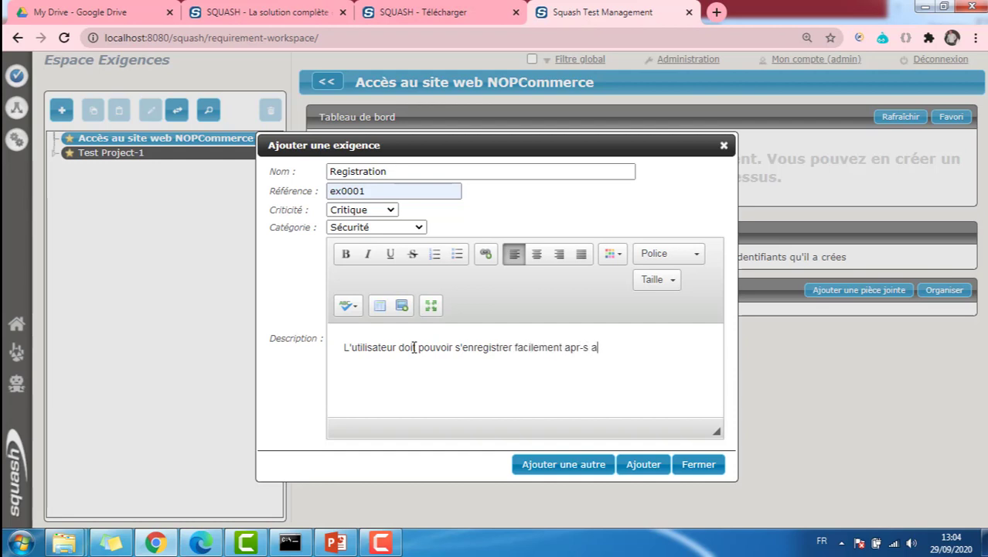
{"action": "type", "text": "voir fourni des informa"}
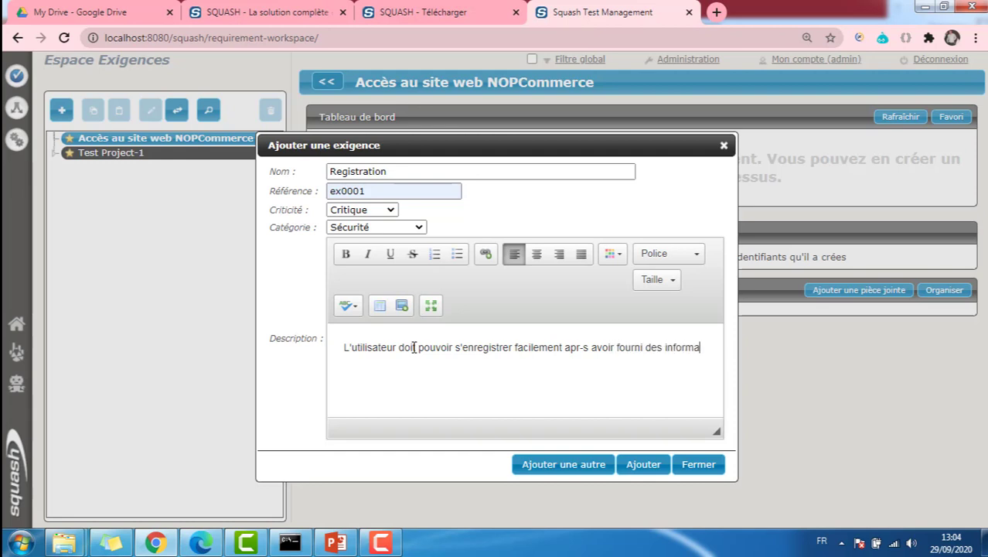
{"action": "type", "text": "tions le co"}
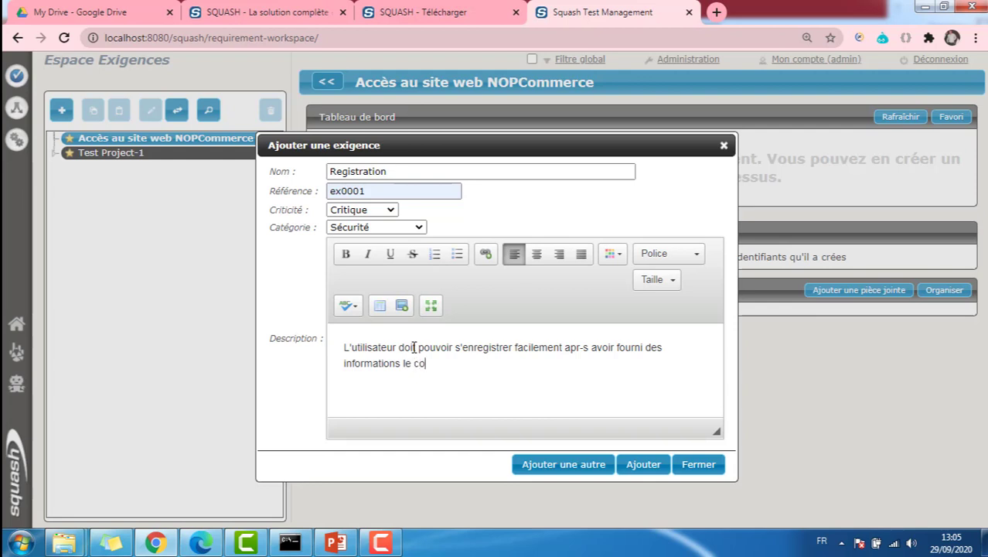
{"action": "type", "text": "ncernant ainsi qu"}
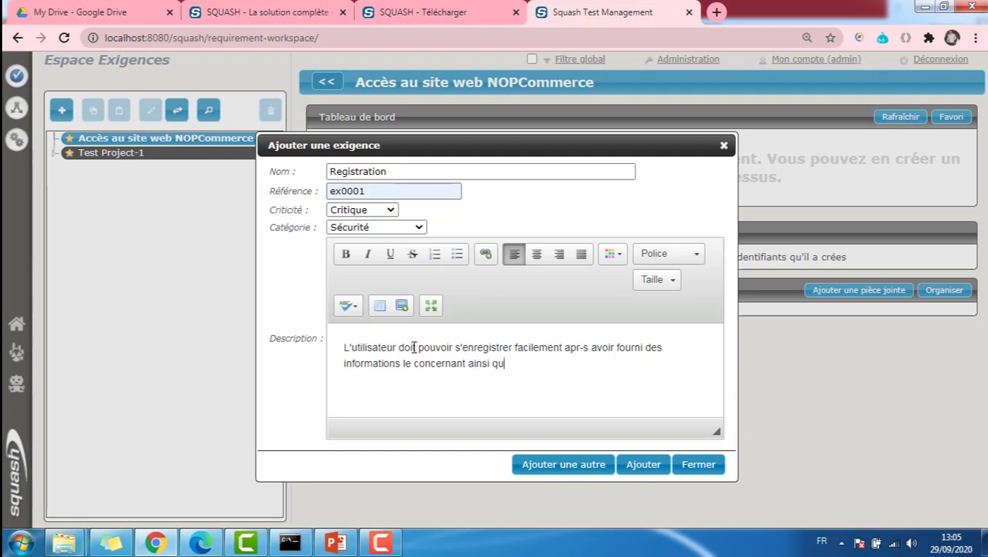
{"action": "type", "text": "'une adresse mail "}
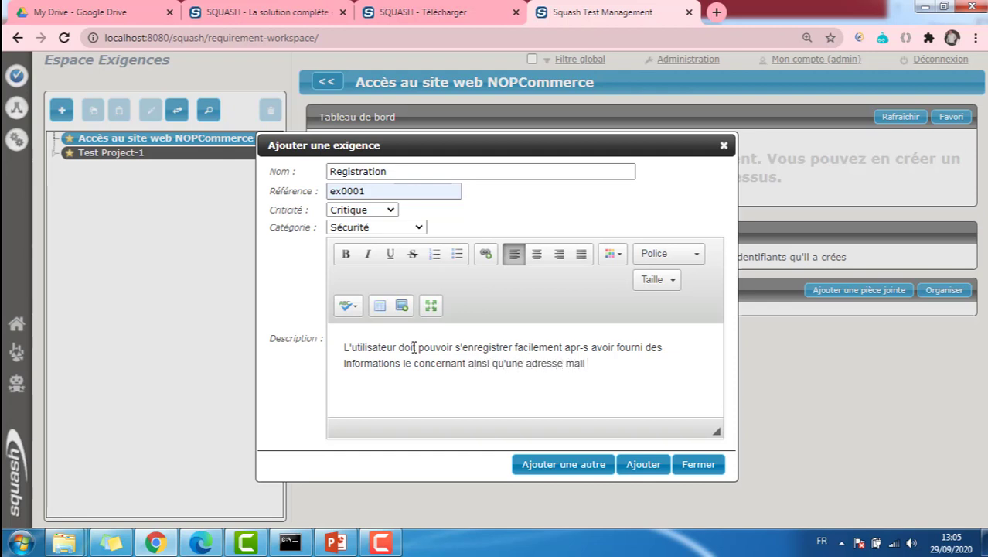
{"action": "type", "text": "et un mot de passe"}
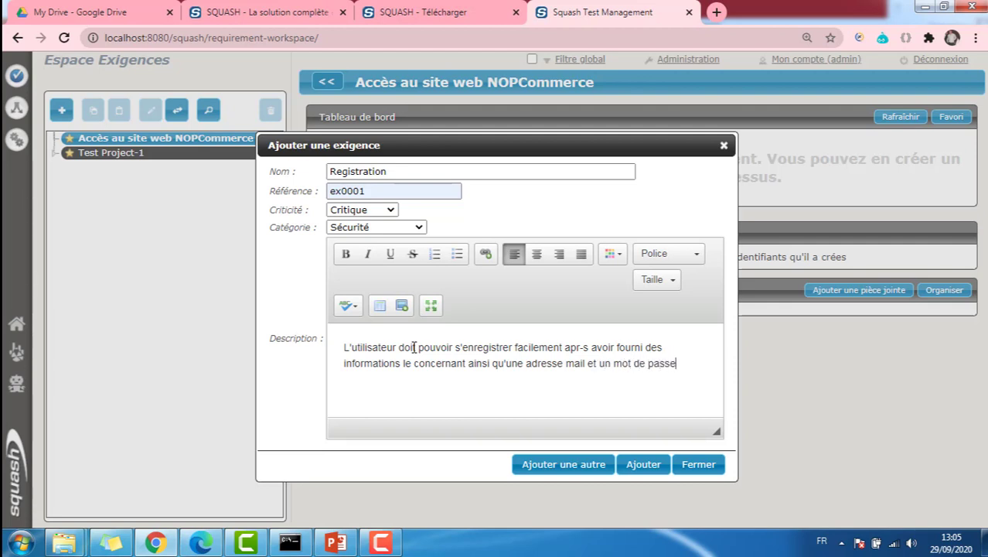
{"action": "type", "text": " qui répondent "}
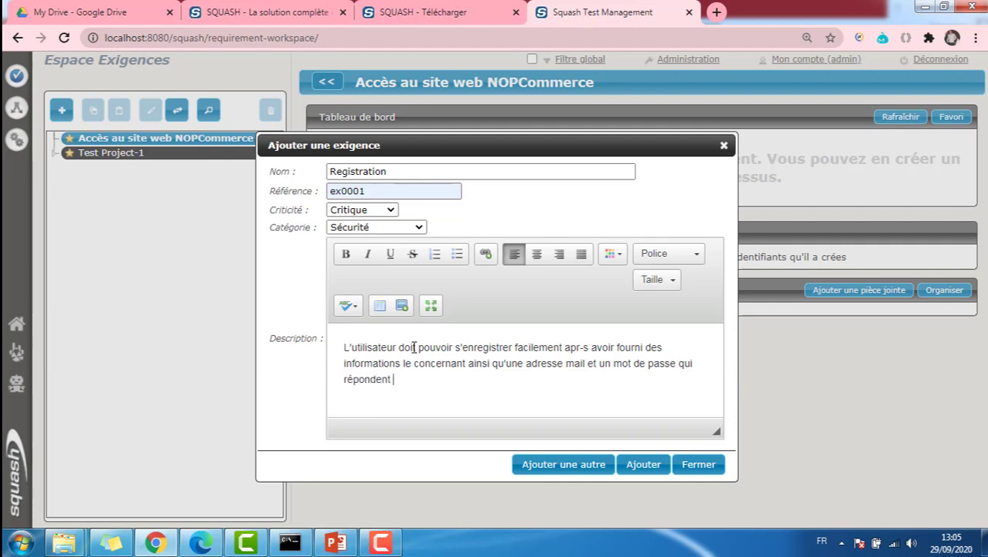
{"action": "type", "text": "à certaines exigences."}
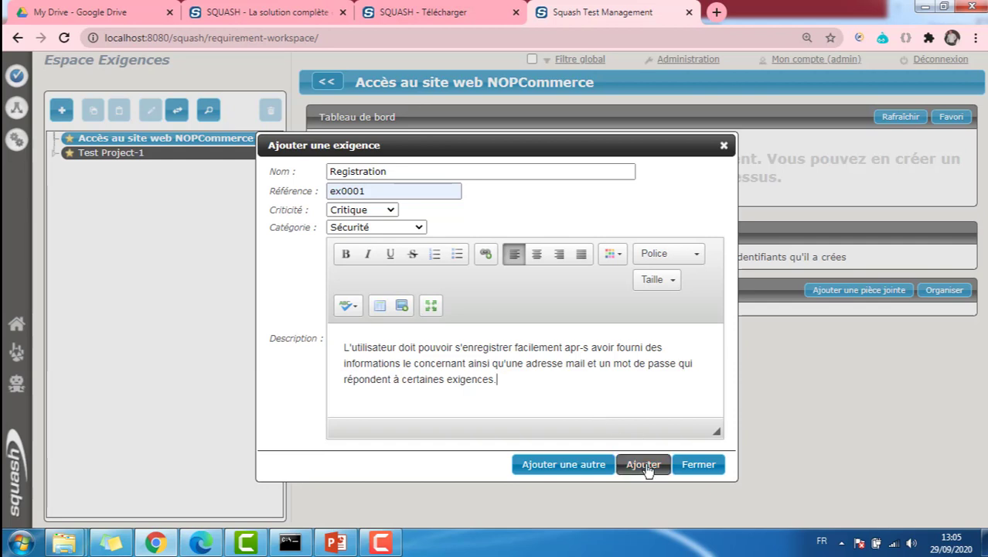
{"action": "left_click", "coordinate": [552, 472]}
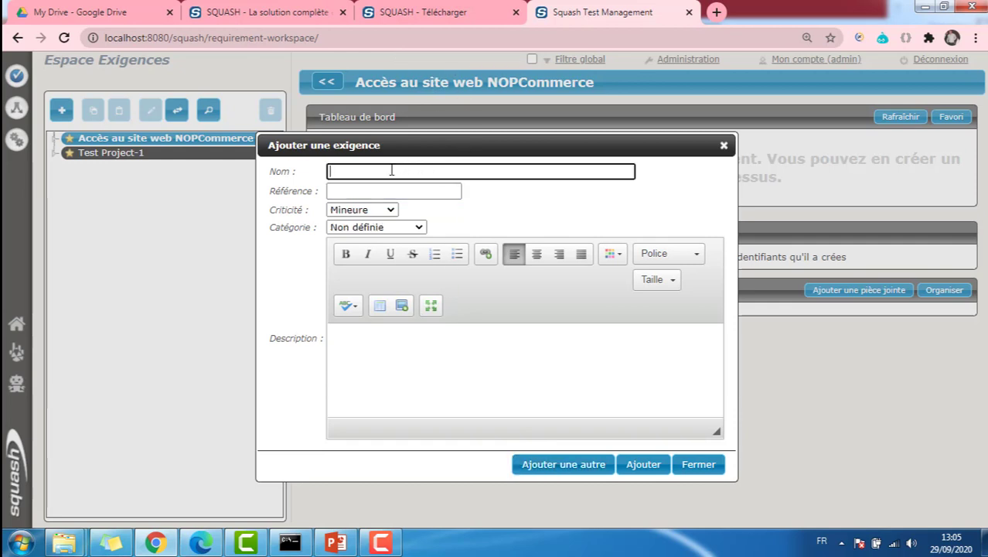
Fill the new requirement with name Login_Valid, reference ex0002, criticality Critique and category Sécurité
{"action": "type", "text": "Login"}
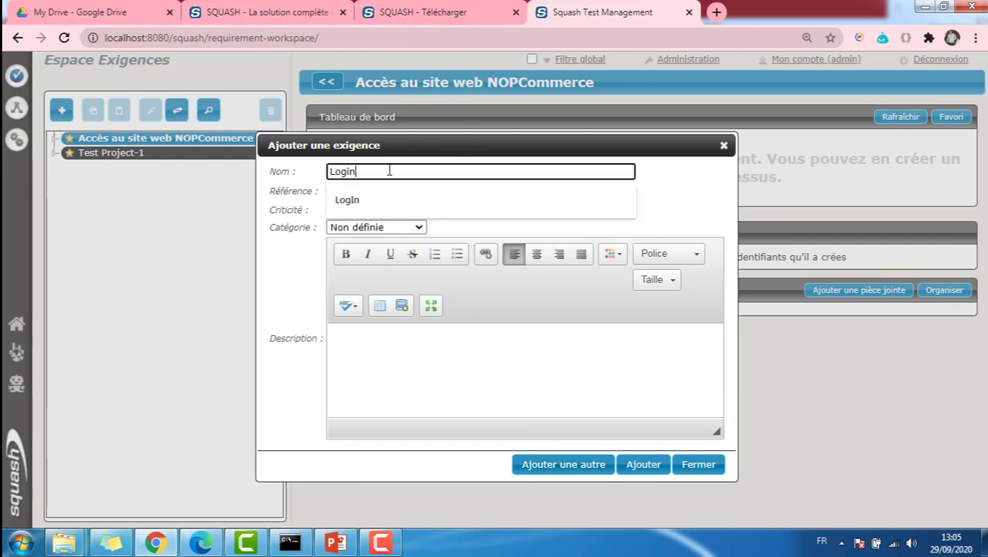
{"action": "type", "text": "_Valid"}
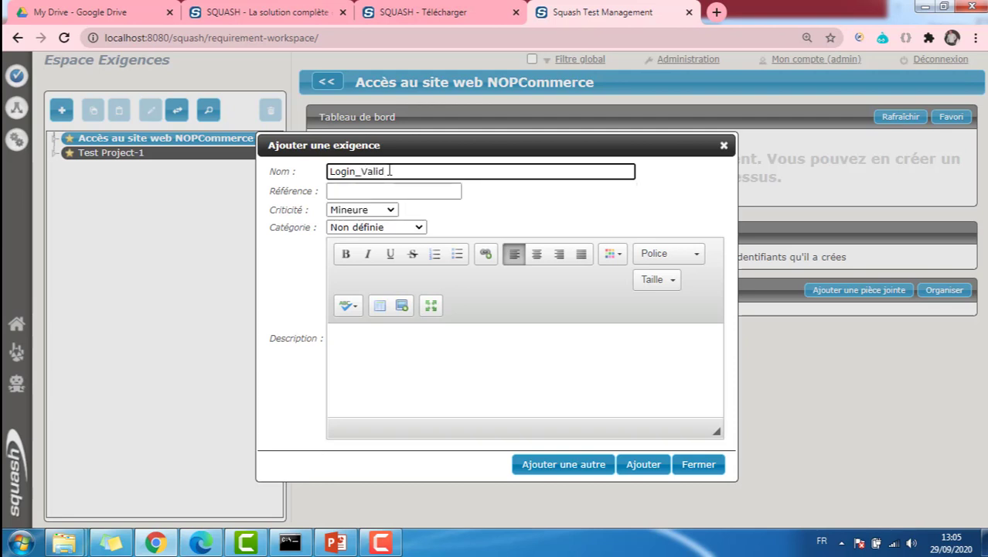
{"action": "left_click", "coordinate": [342, 192]}
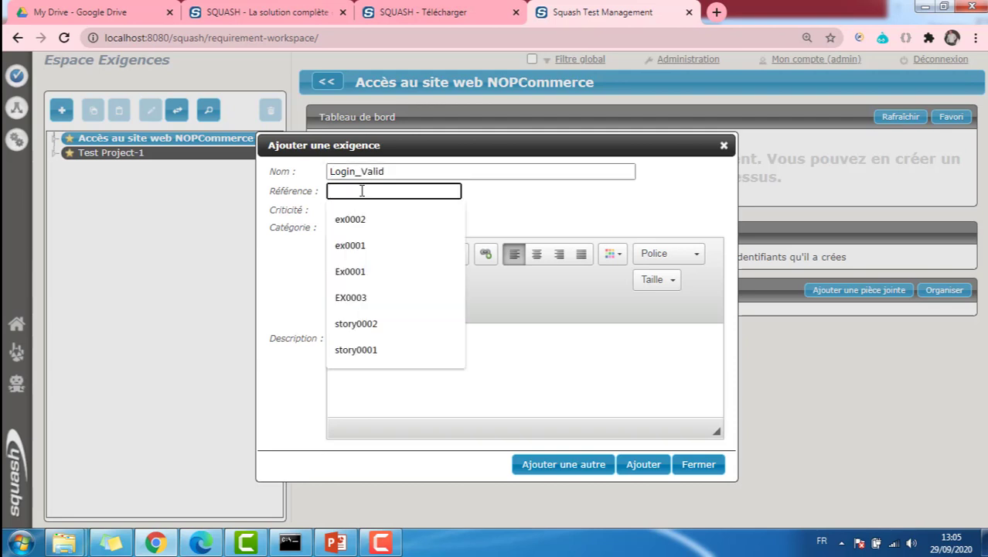
{"action": "left_click", "coordinate": [375, 216]}
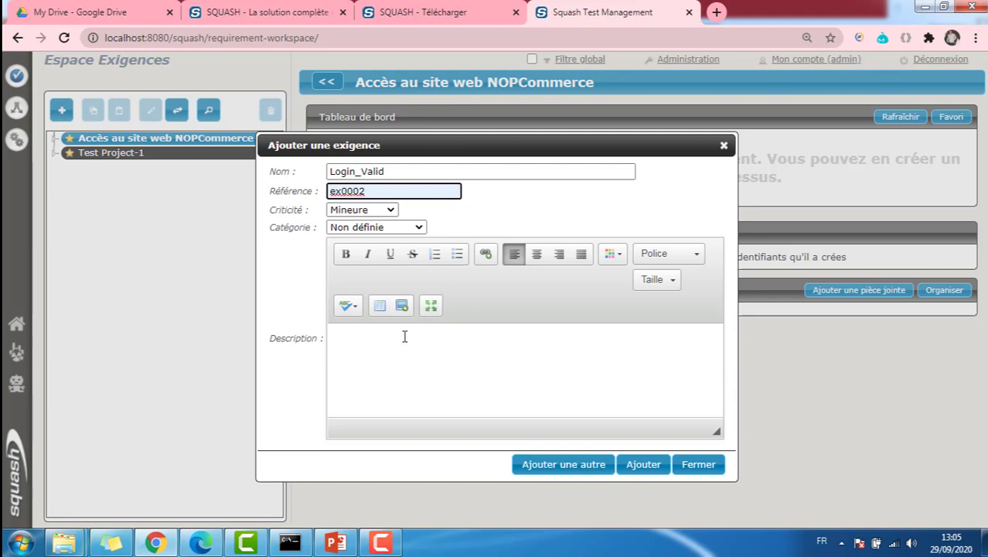
{"action": "left_click", "coordinate": [376, 213]}
{"action": "left_click", "coordinate": [368, 248]}
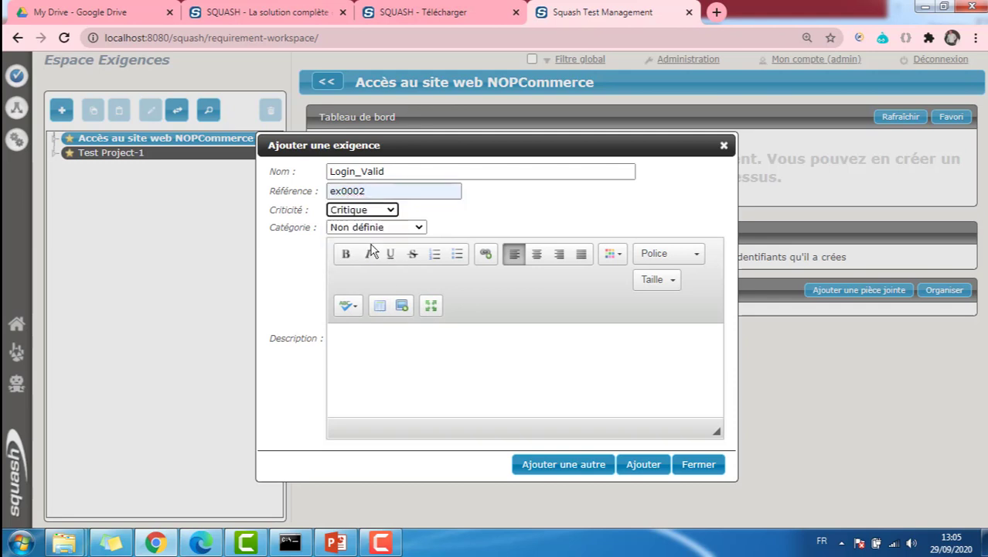
{"action": "left_click", "coordinate": [375, 228]}
{"action": "left_click", "coordinate": [356, 314]}
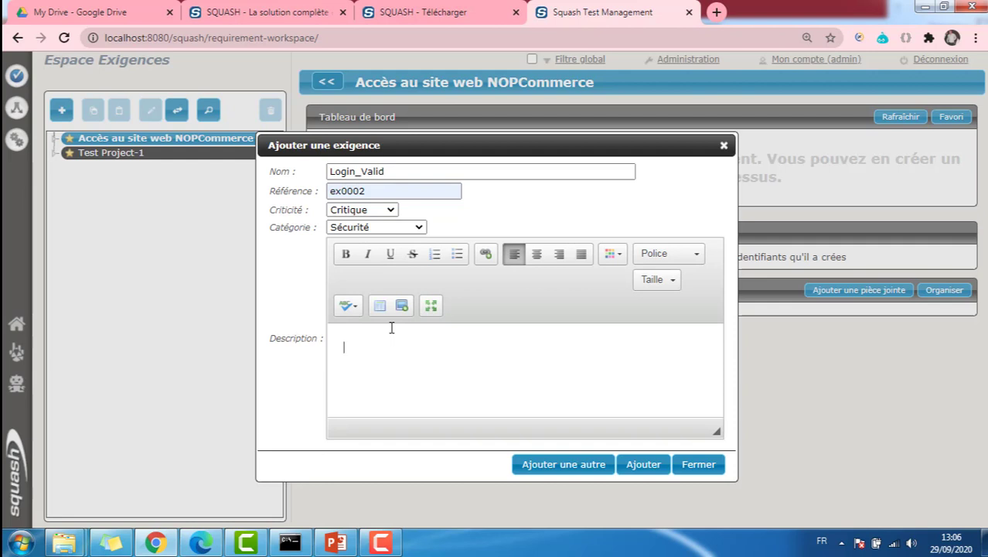
Describe Login_Valid as logging in anytime with the user's created credentials, and add it
{"action": "type", "text": "L'utilisateur peut se connecter "}
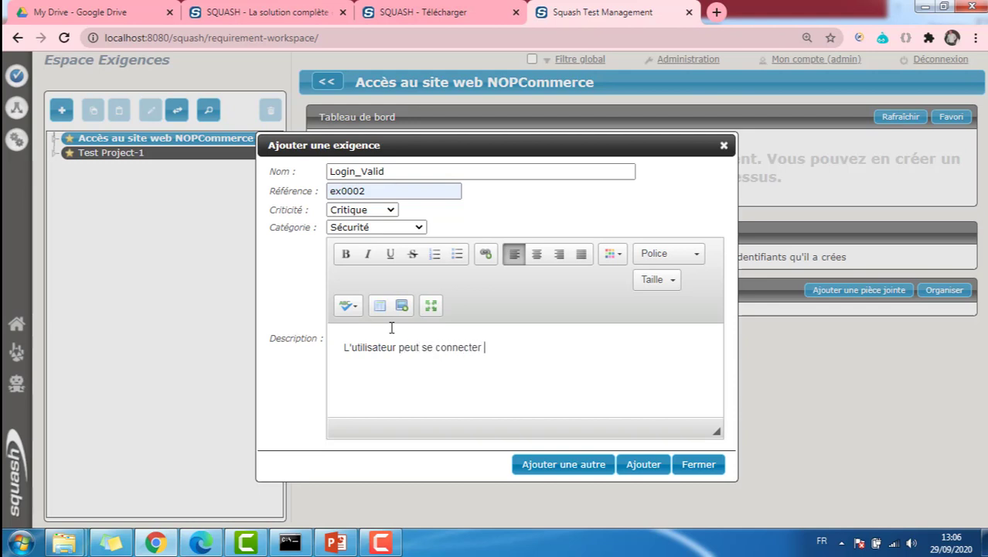
{"action": "type", "text": "à tout m"}
{"action": "type", "text": "oment ave"}
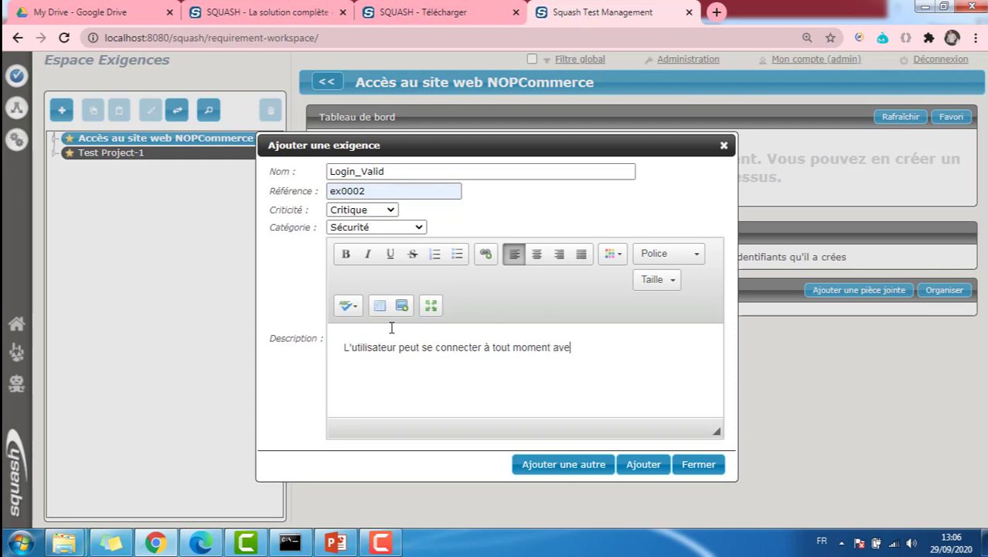
{"action": "type", "text": "c les identifiants "}
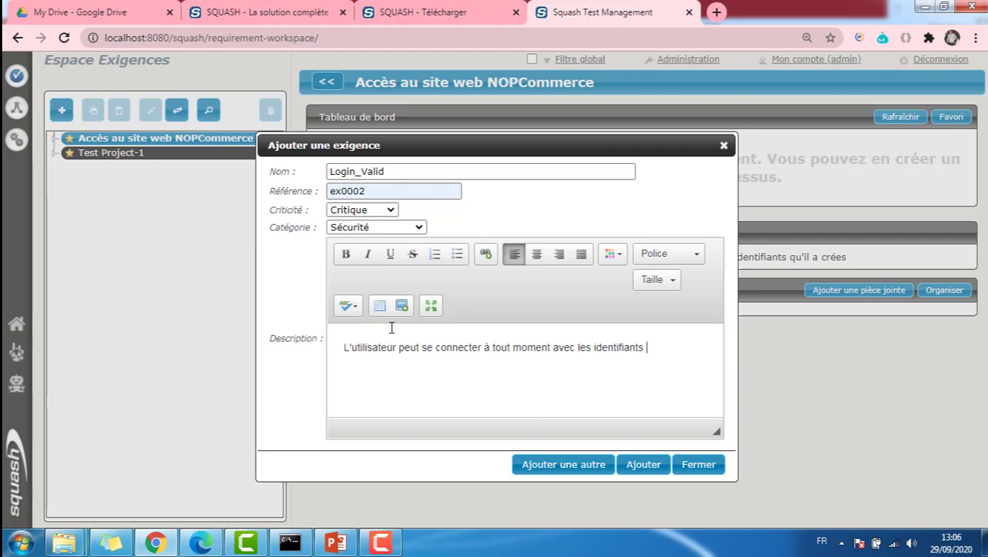
{"action": "type", "text": "qu'il a crées"}
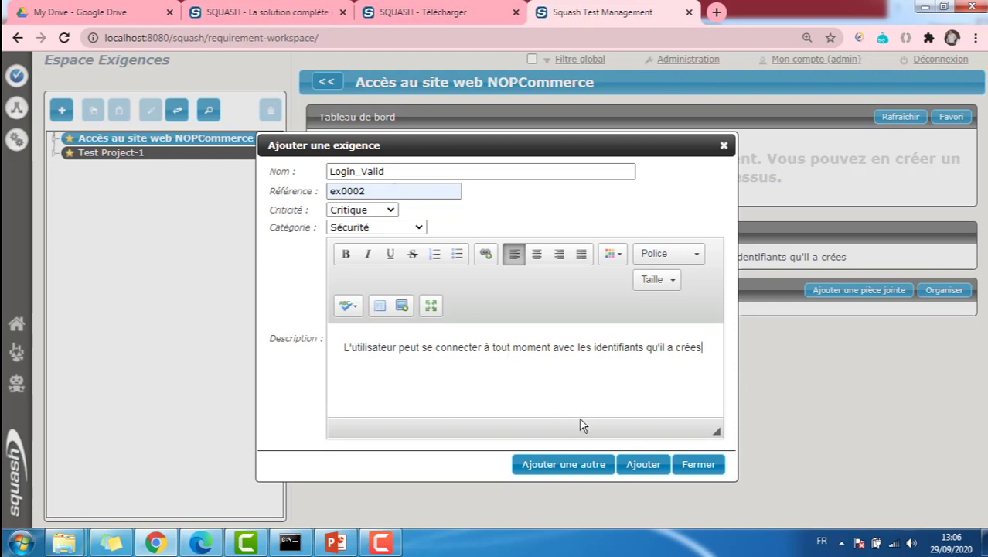
{"action": "left_click", "coordinate": [561, 464]}
Close the emptied form and set ex0001 - Registration's status to 2-À approuver
{"action": "key", "text": "Escape"}
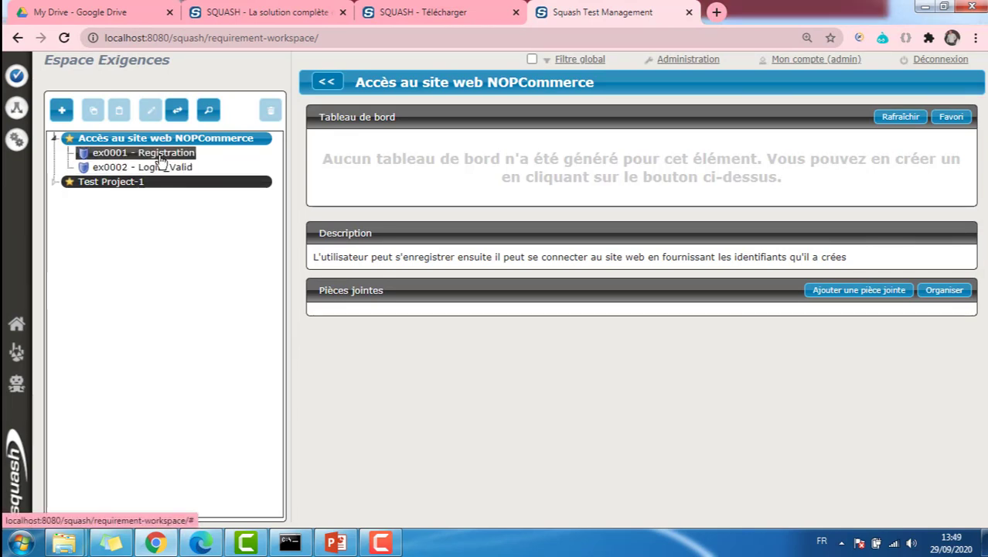
{"action": "left_click", "coordinate": [161, 157]}
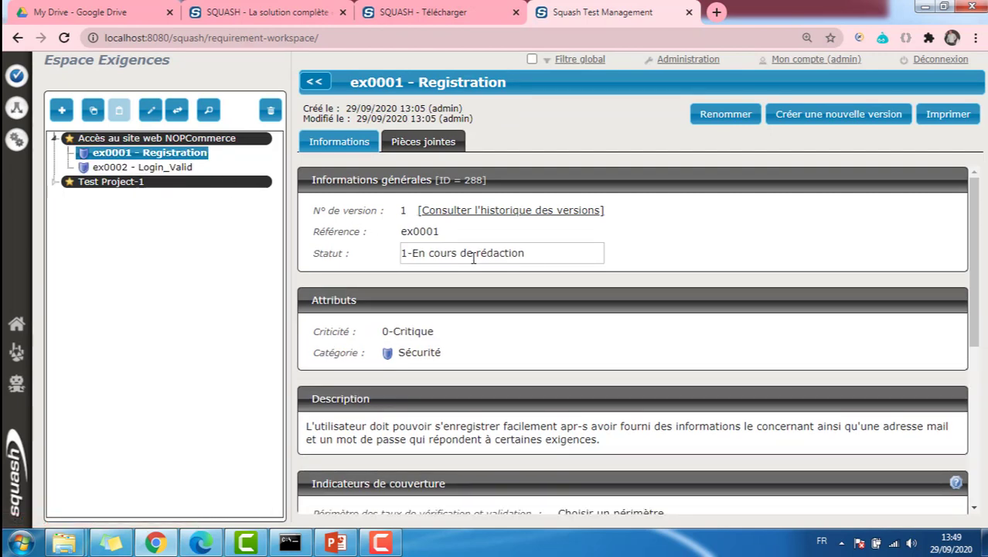
{"action": "left_click", "coordinate": [474, 255]}
{"action": "left_click", "coordinate": [474, 256]}
{"action": "left_click", "coordinate": [486, 273]}
{"action": "left_click", "coordinate": [554, 256]}
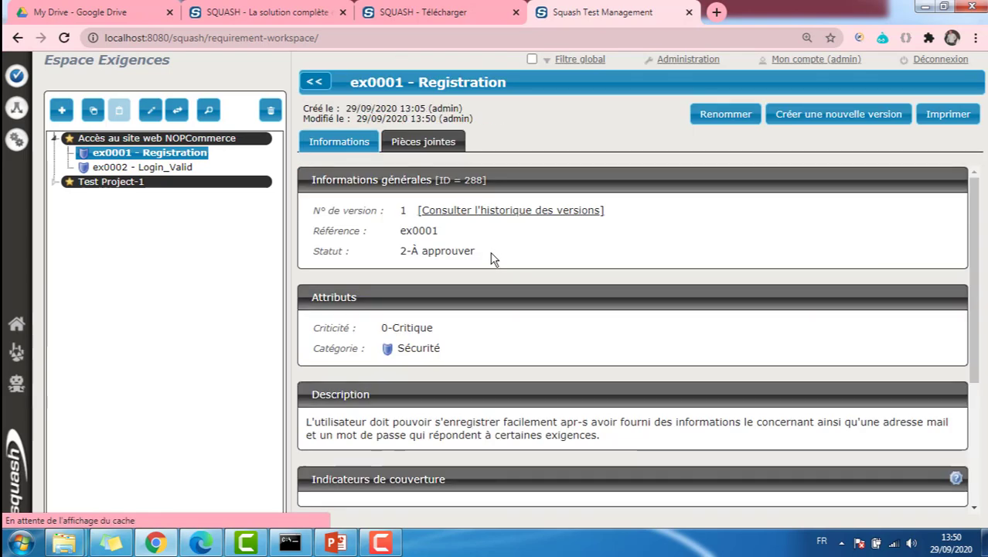
Change ex0001 - Registration's status to 3-Approuvée and save it
{"action": "left_click", "coordinate": [468, 253]}
{"action": "left_click", "coordinate": [468, 256]}
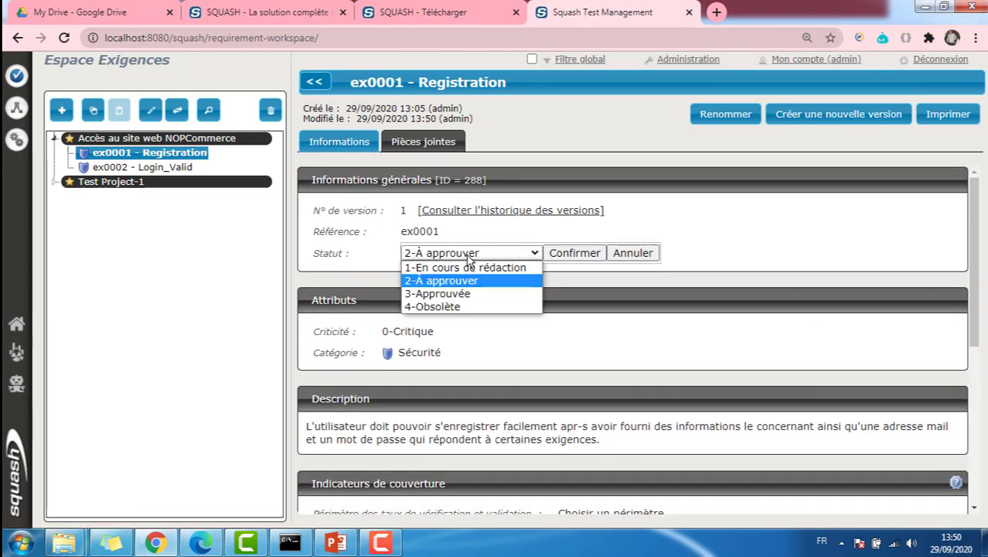
{"action": "left_click", "coordinate": [460, 297]}
{"action": "left_click", "coordinate": [559, 256]}
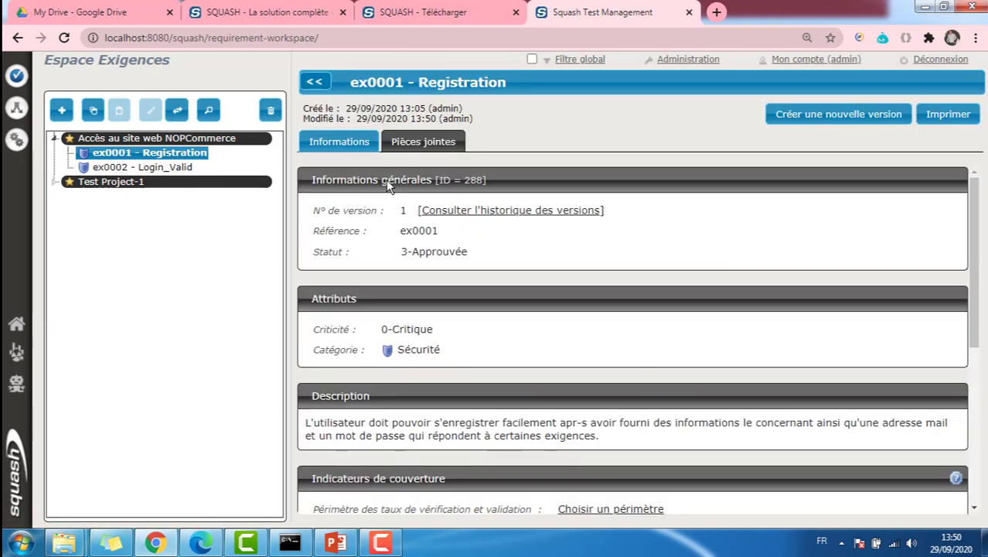
Set ex0002 - Login_Valid's status to 2-À approuver
{"action": "left_click", "coordinate": [179, 168]}
{"action": "left_click", "coordinate": [436, 254]}
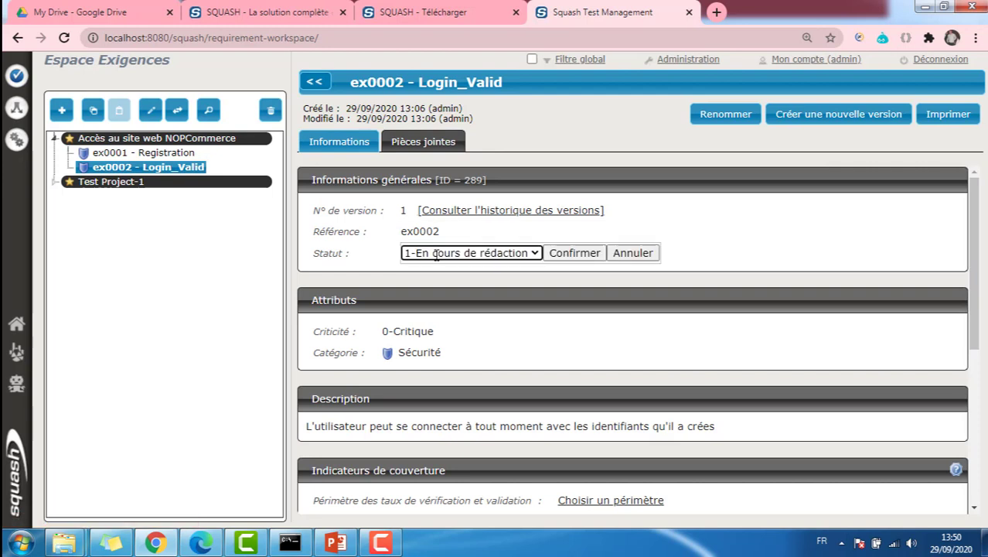
{"action": "left_click", "coordinate": [440, 255]}
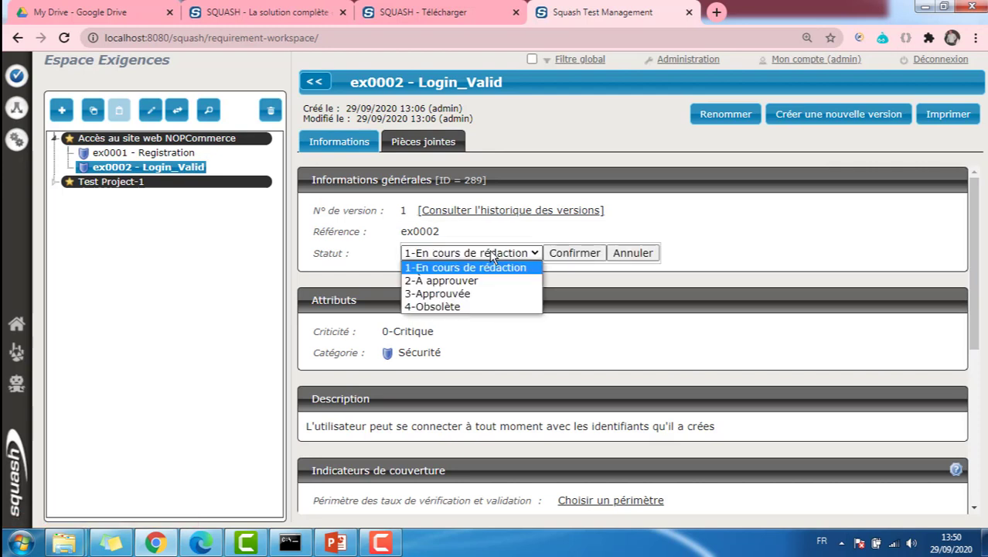
{"action": "left_click", "coordinate": [449, 295]}
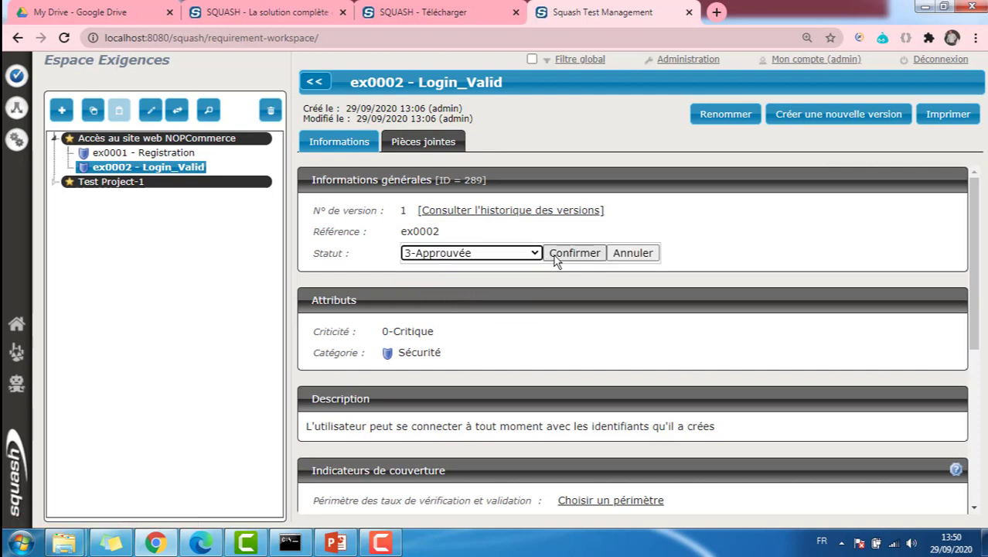
{"action": "left_click", "coordinate": [539, 254]}
{"action": "left_click", "coordinate": [472, 280]}
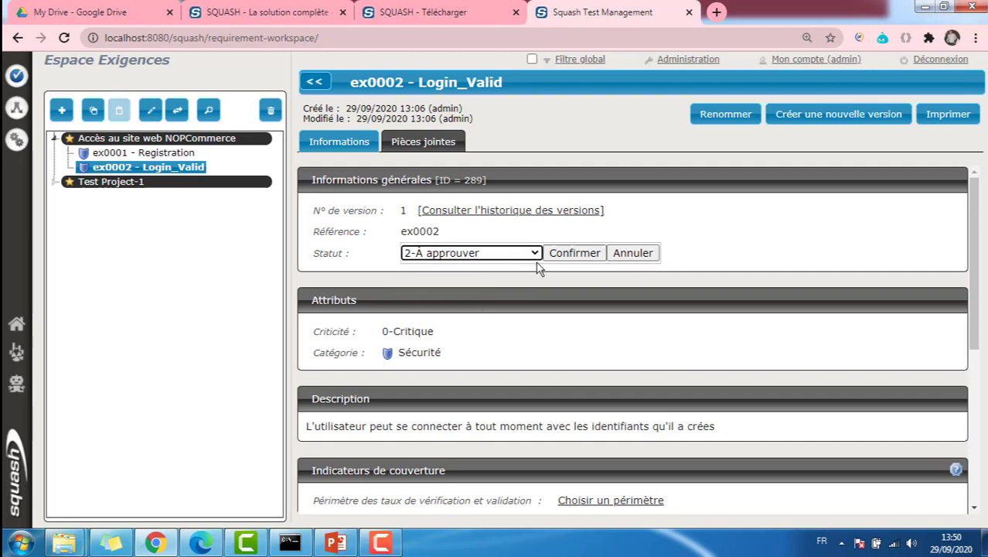
{"action": "left_click", "coordinate": [564, 257]}
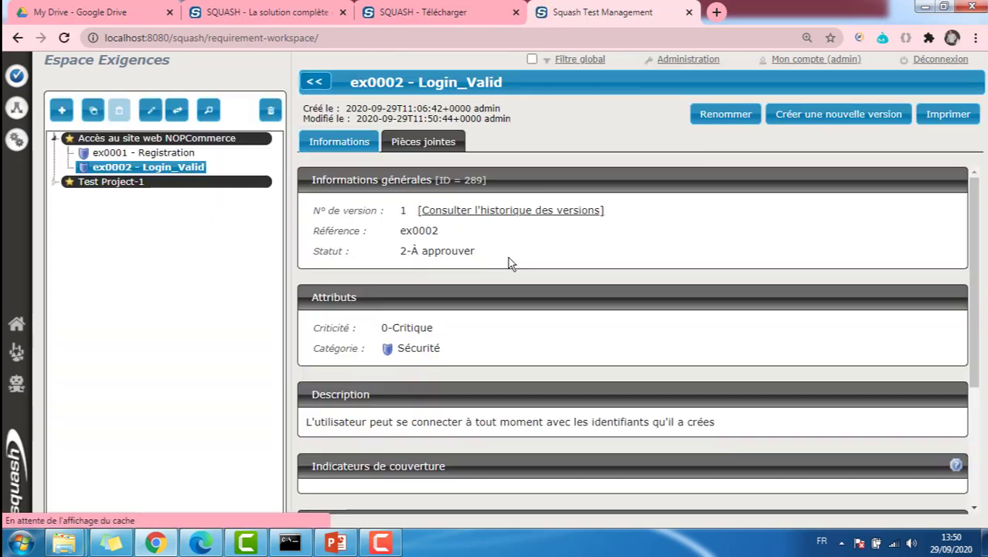
Approve ex0002 - Login_Valid with status 3-Approuvée and switch to the Test Case workspace
{"action": "left_click", "coordinate": [464, 252]}
{"action": "left_click", "coordinate": [464, 253]}
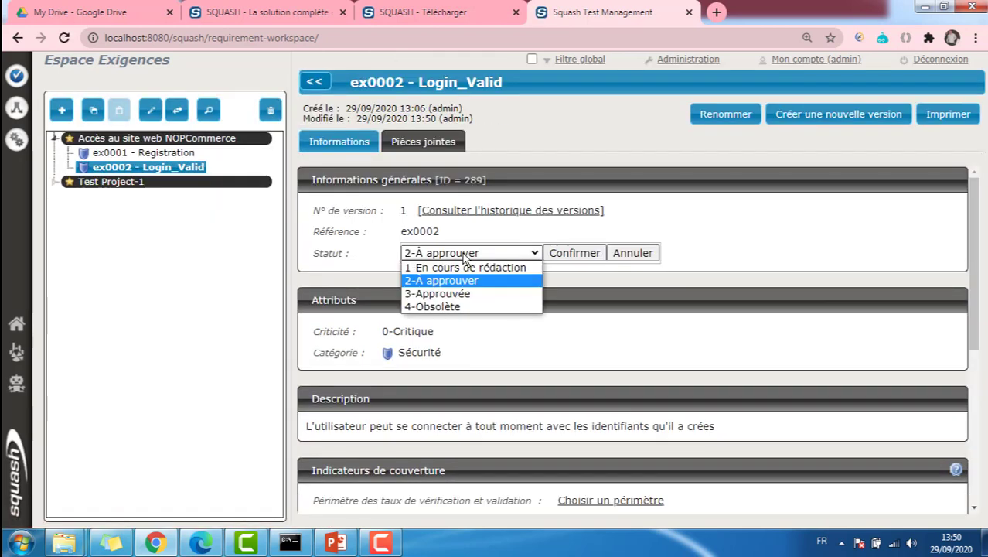
{"action": "left_click", "coordinate": [457, 295]}
{"action": "left_click", "coordinate": [563, 253]}
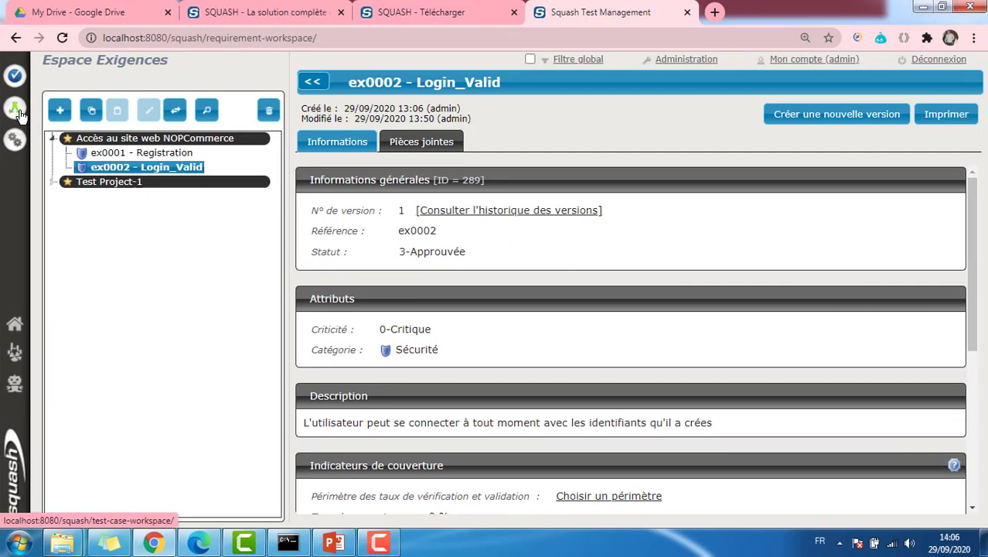
{"action": "left_click", "coordinate": [19, 112]}
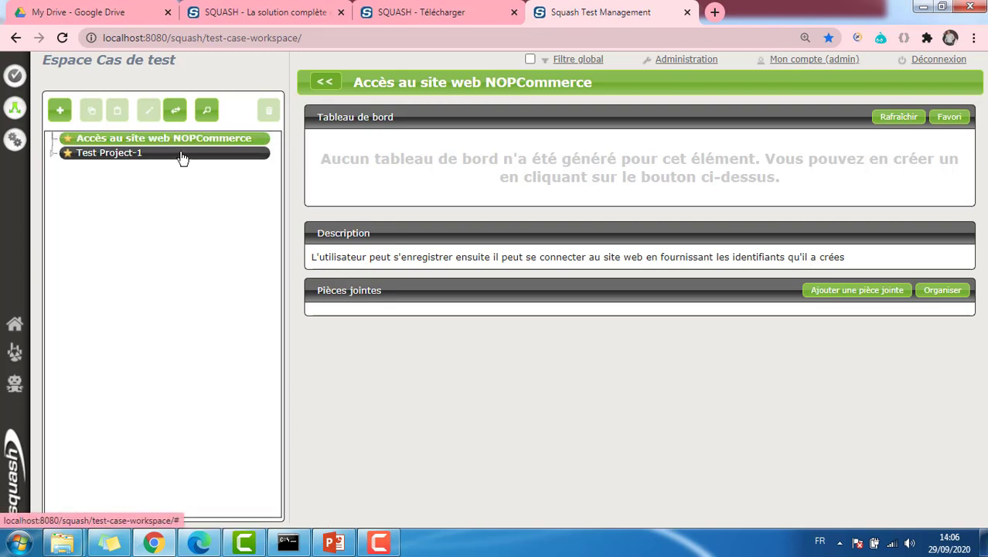
Start a classic test case named resgister_Test, reference TC01, describing registration on demo.nopcommerce.com
{"action": "left_click", "coordinate": [60, 112]}
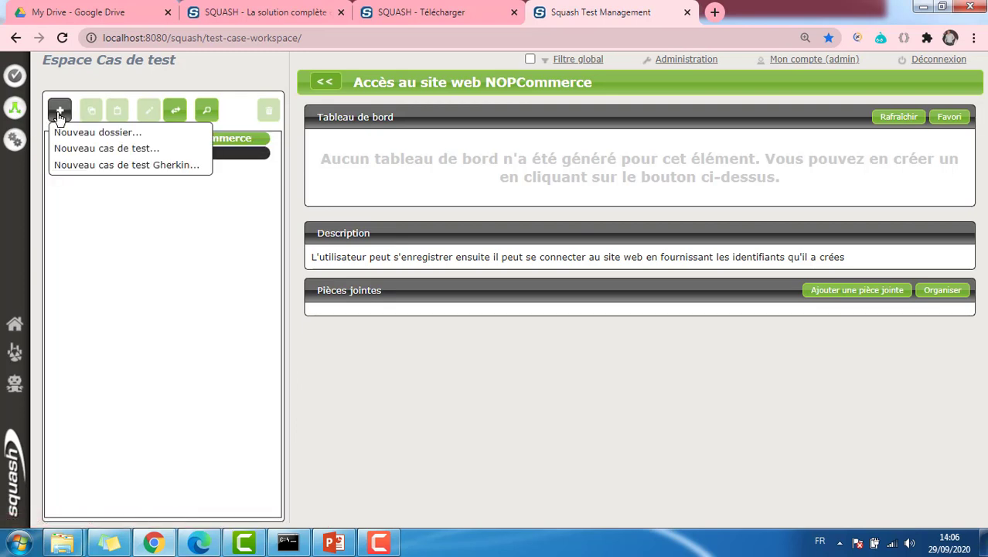
{"action": "left_click", "coordinate": [146, 154]}
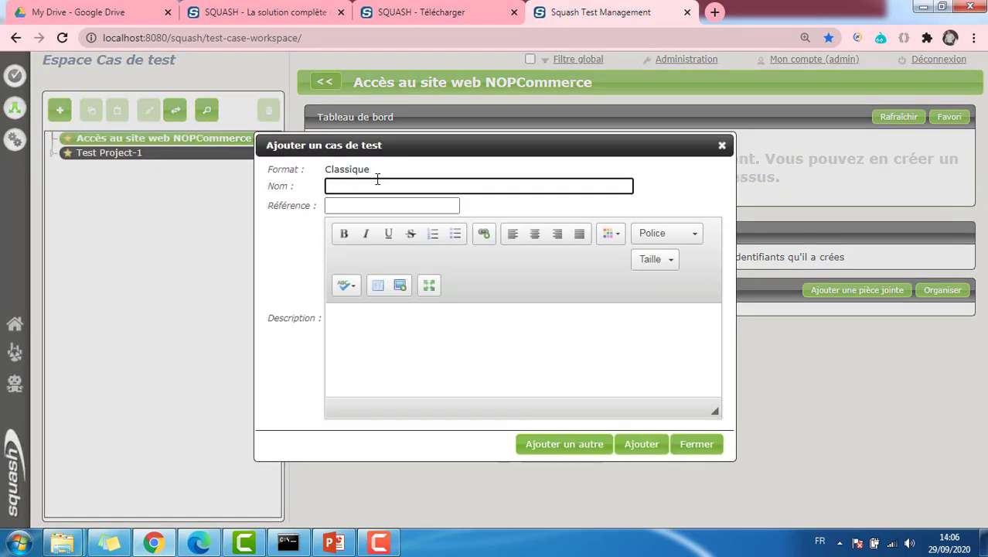
{"action": "type", "text": "resgister_Test"}
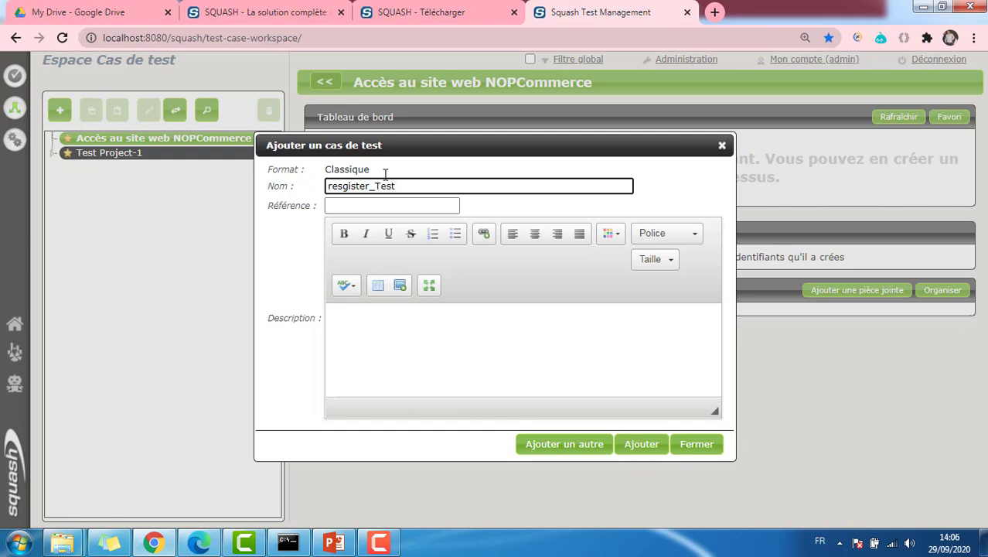
{"action": "left_click", "coordinate": [362, 206]}
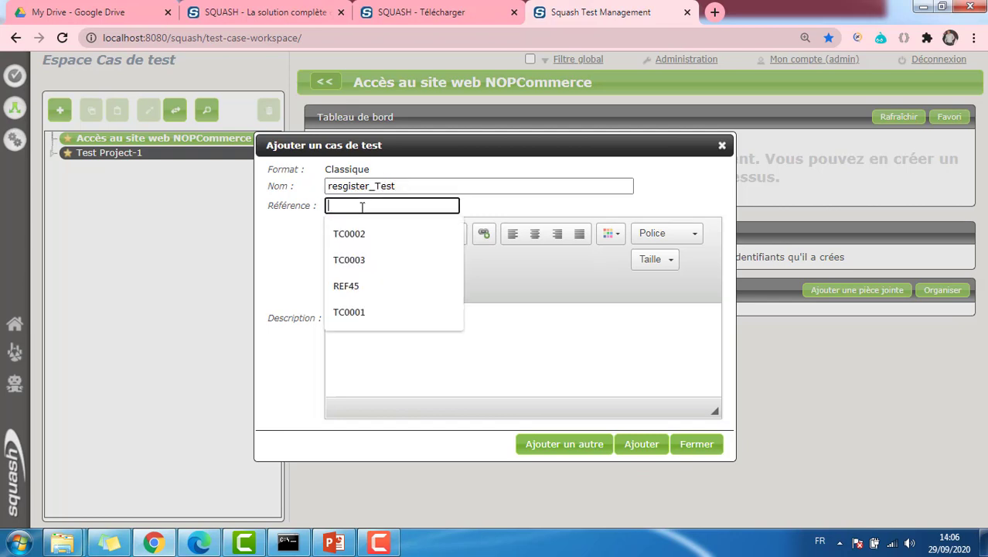
{"action": "type", "text": "TC01"}
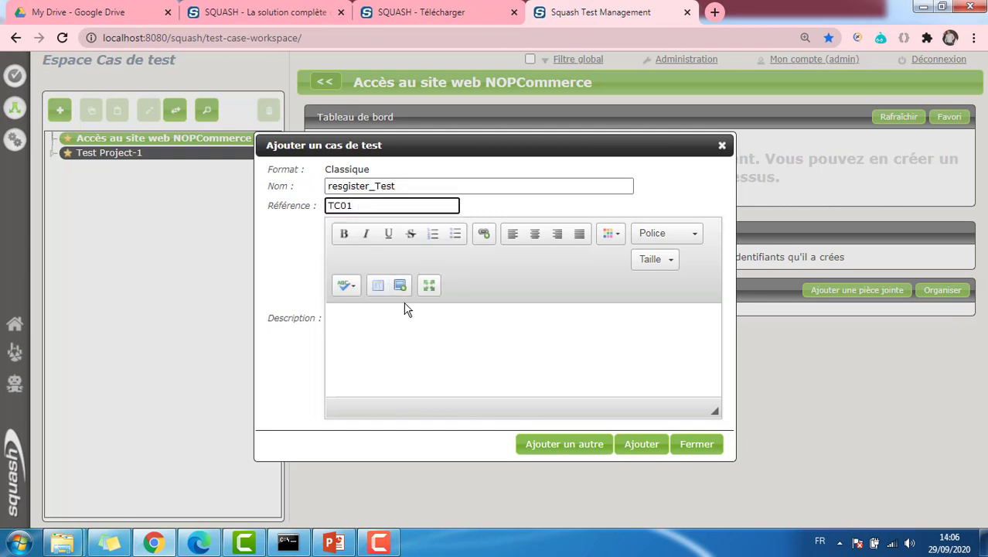
{"action": "left_click", "coordinate": [406, 315]}
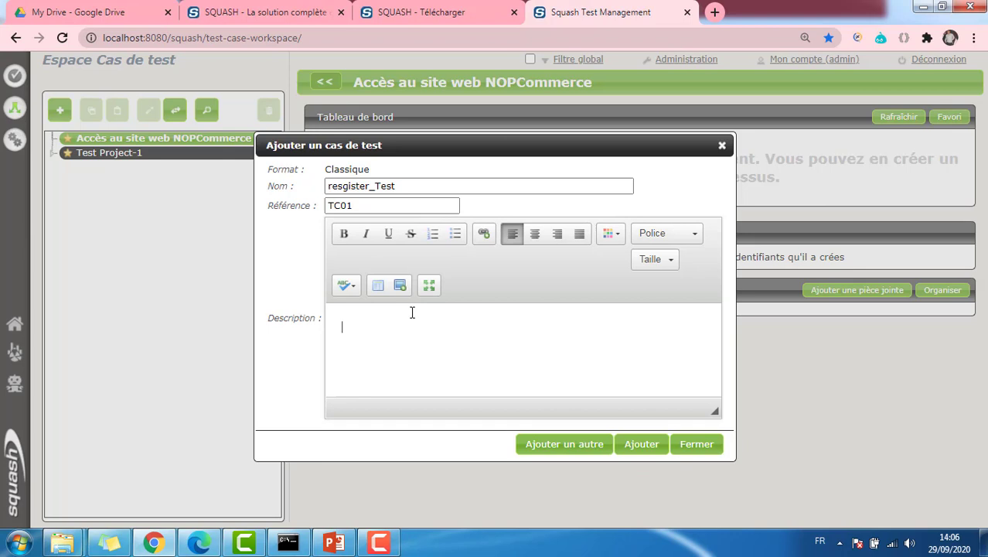
{"action": "type", "text": "Le but de ce test case est de vé"}
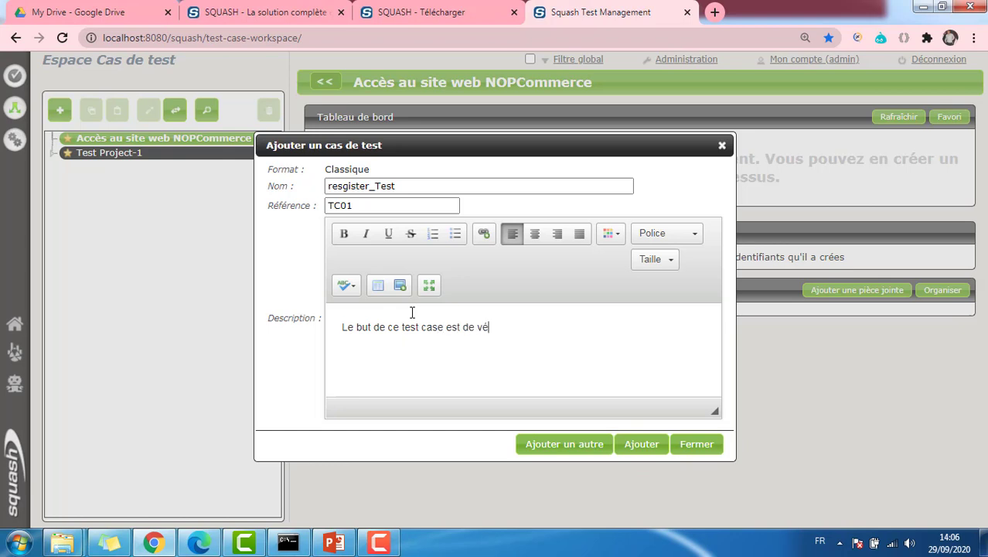
{"action": "type", "text": "rifier que l'utilisat"}
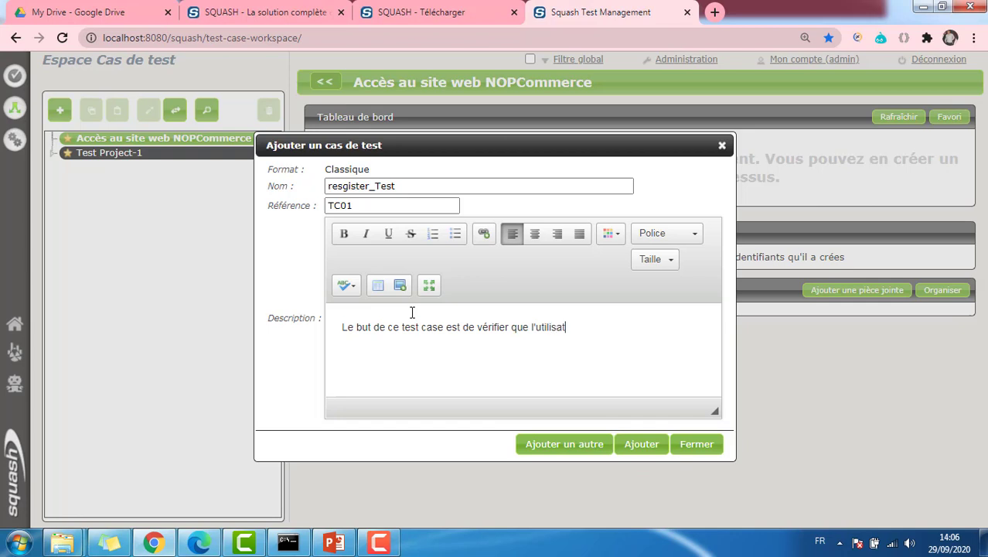
{"action": "type", "text": "eur peut s'enregi"}
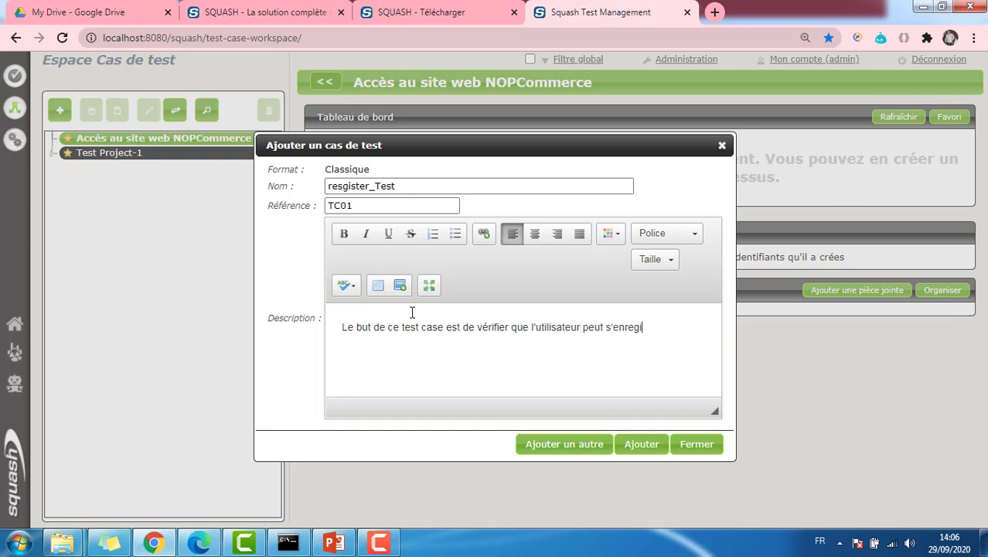
{"action": "type", "text": "strer sur le site w"}
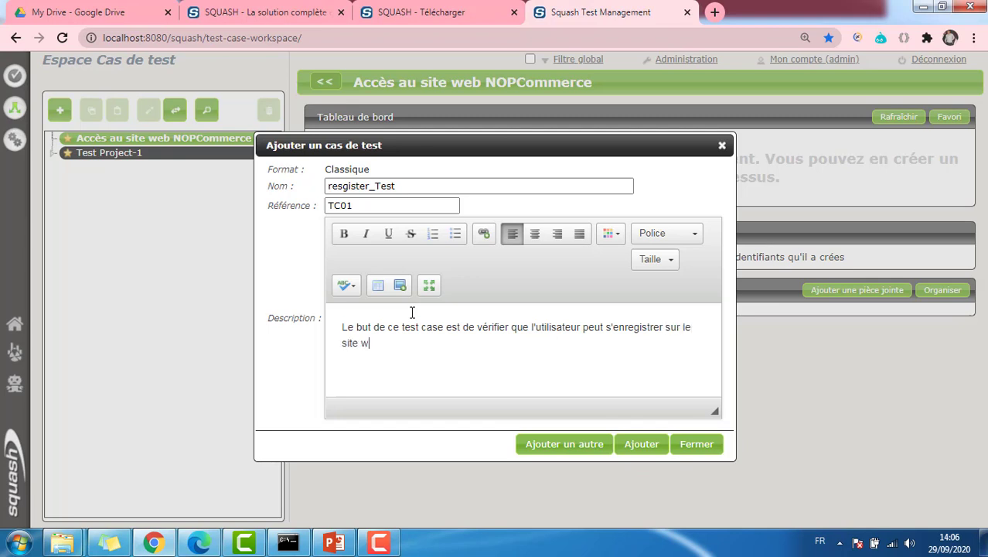
{"action": "type", "text": "eb demo.nopcommerce"}
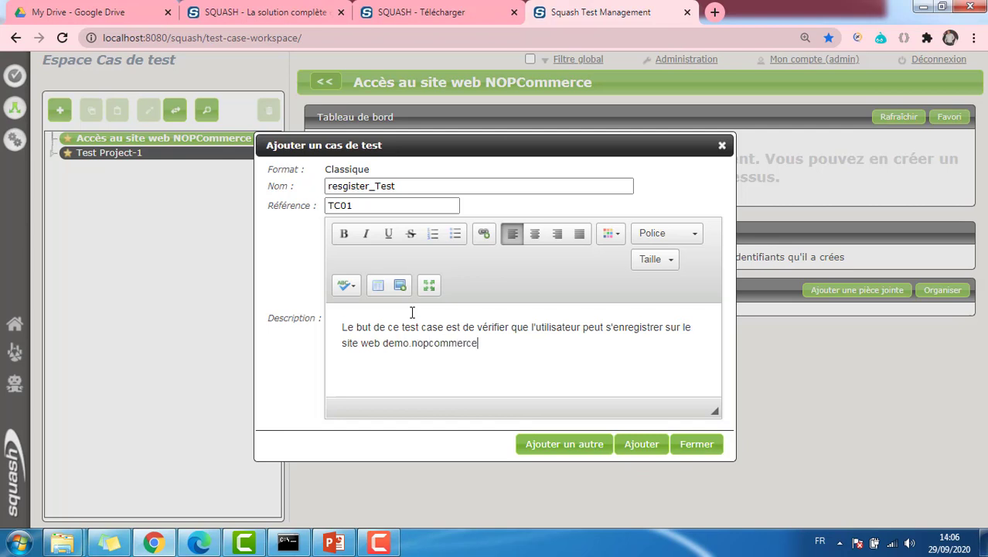
{"action": "type", "text": ".com"}
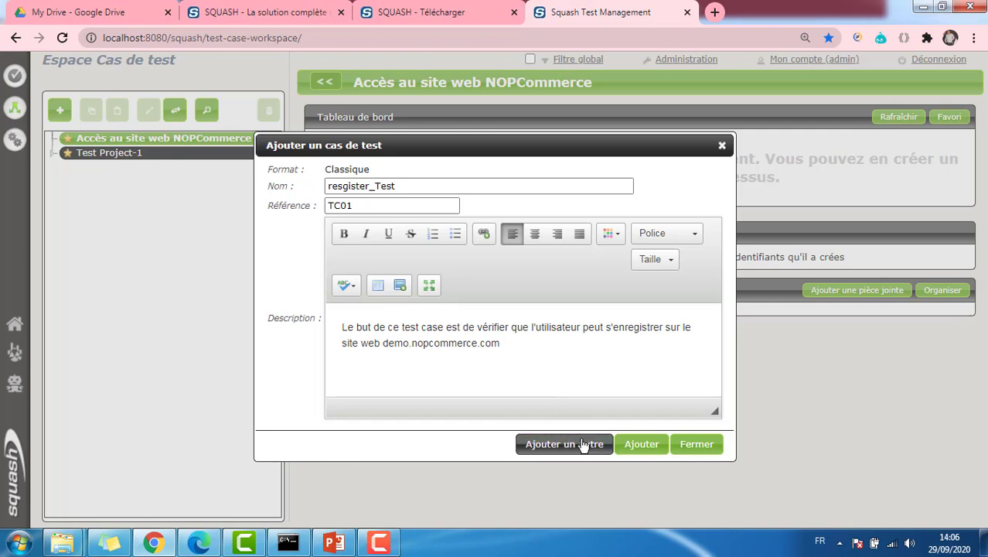
Create TC01 and add a step 'Lancer le navigateur et exécuter l'URL demo.nopcommerce.com'
{"action": "left_click", "coordinate": [641, 445]}
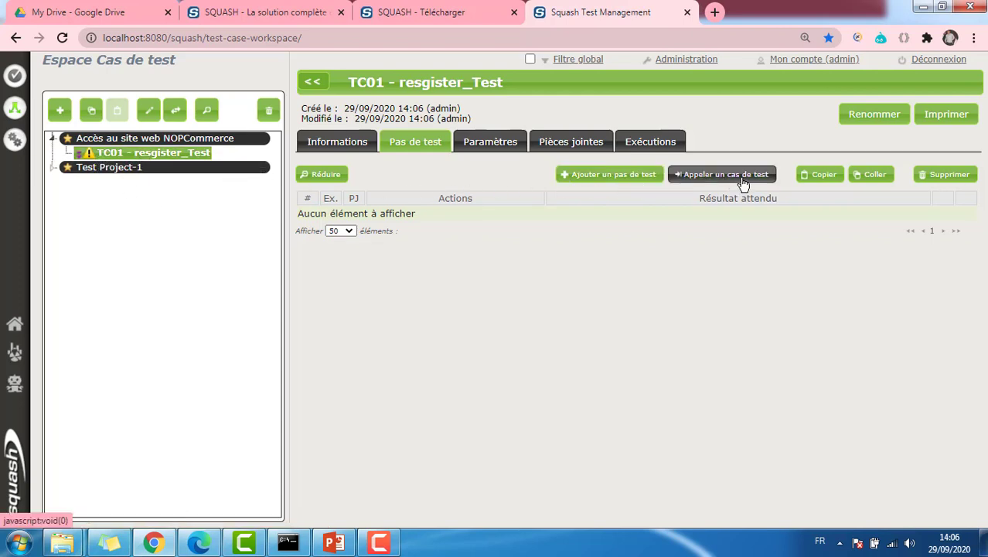
{"action": "left_click", "coordinate": [618, 176]}
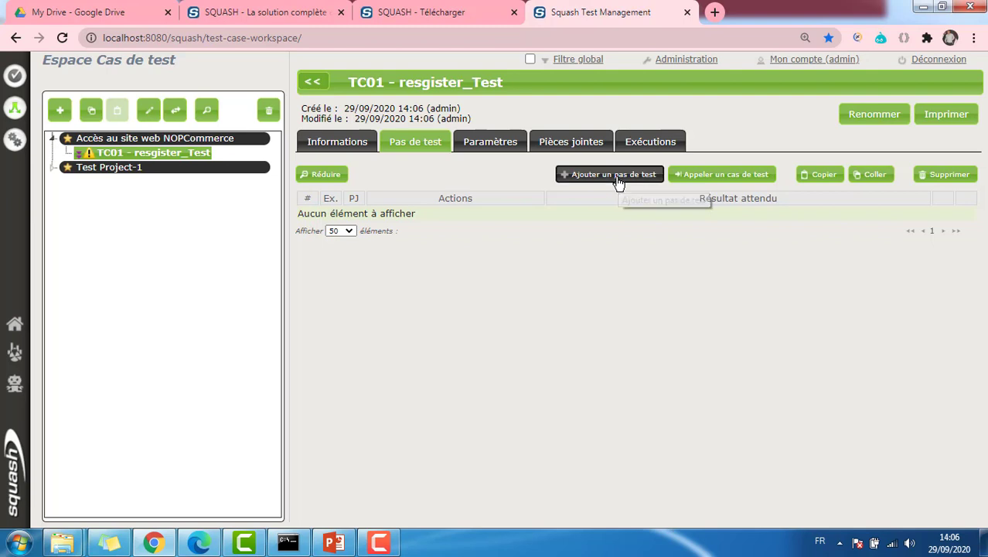
{"action": "type", "text": "Lanc"}
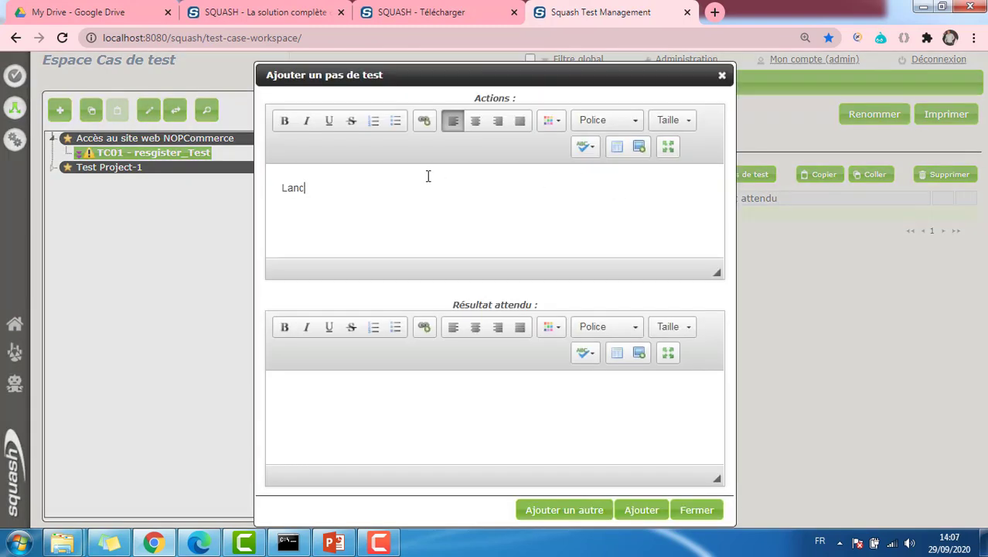
{"action": "type", "text": "er le navigateur et"}
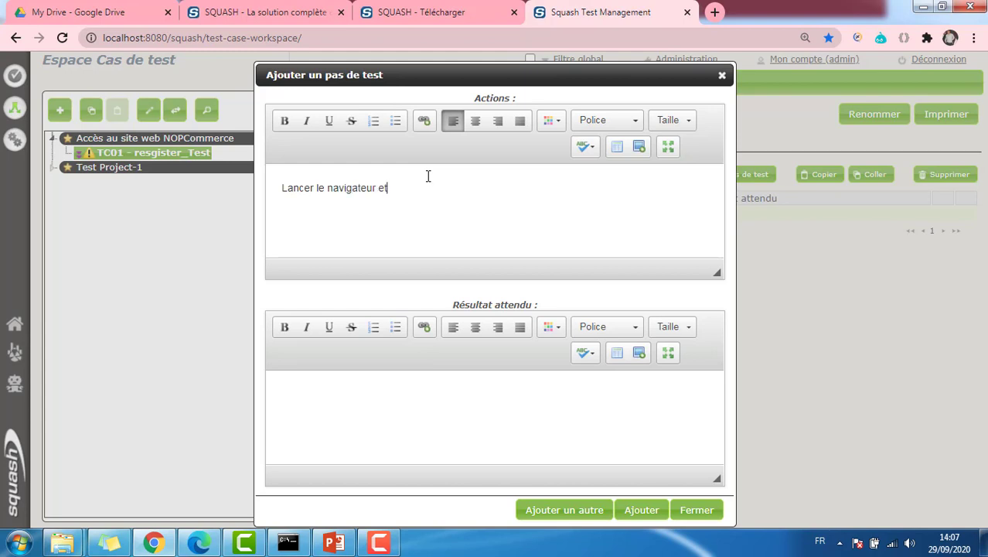
{"action": "type", "text": " exécuter l'URL demo.nop"}
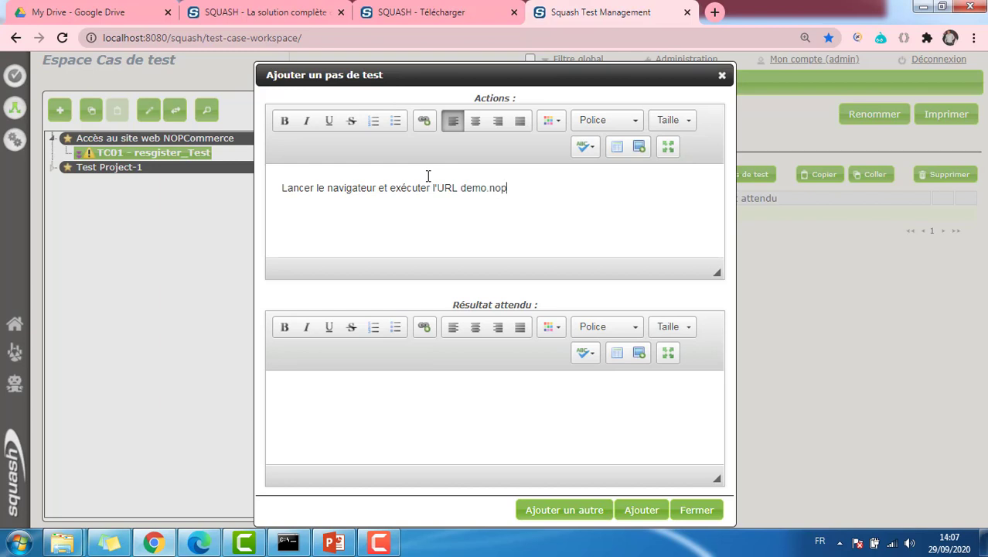
{"action": "type", "text": "commerce.com"}
Enter the step's expected result: a page with a menu containing a "REGISTER" button
{"action": "left_click", "coordinate": [453, 386]}
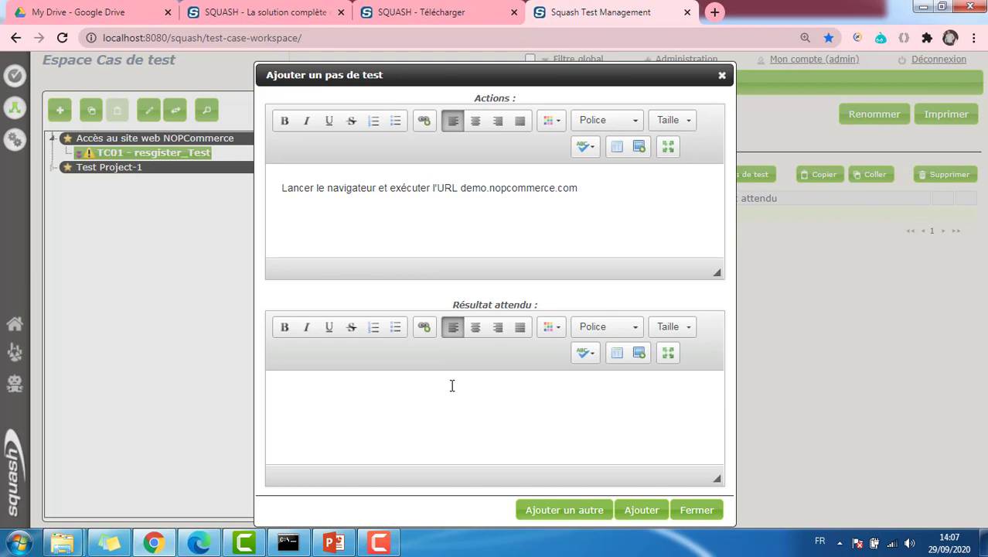
{"action": "type", "text": "Une page web s'affiche"}
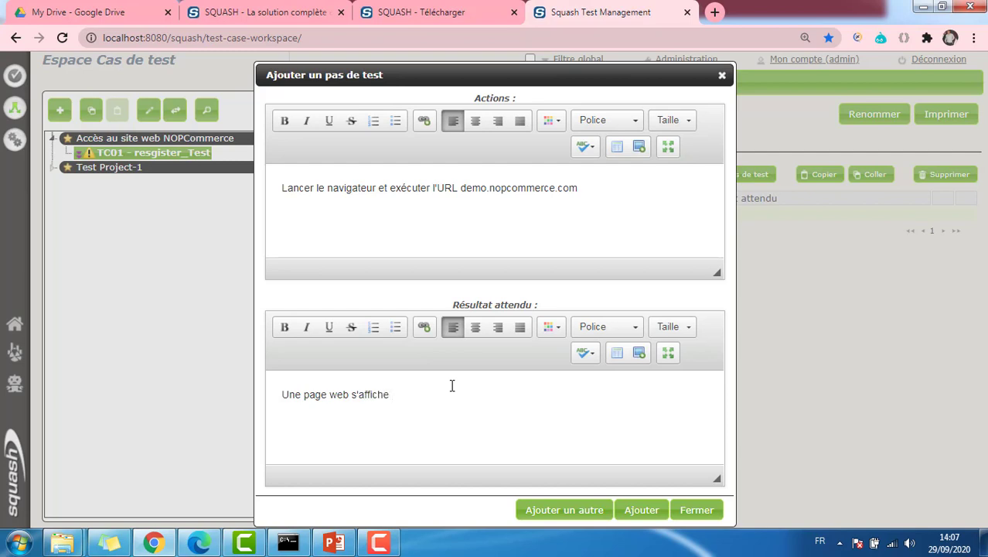
{"action": "type", "text": " , i"}
{"action": "type", "text": "n menu "}
{"action": "type", "text": "visible"}
{"action": "type", "text": " qui contient "}
{"action": "type", "text": "un bo"}
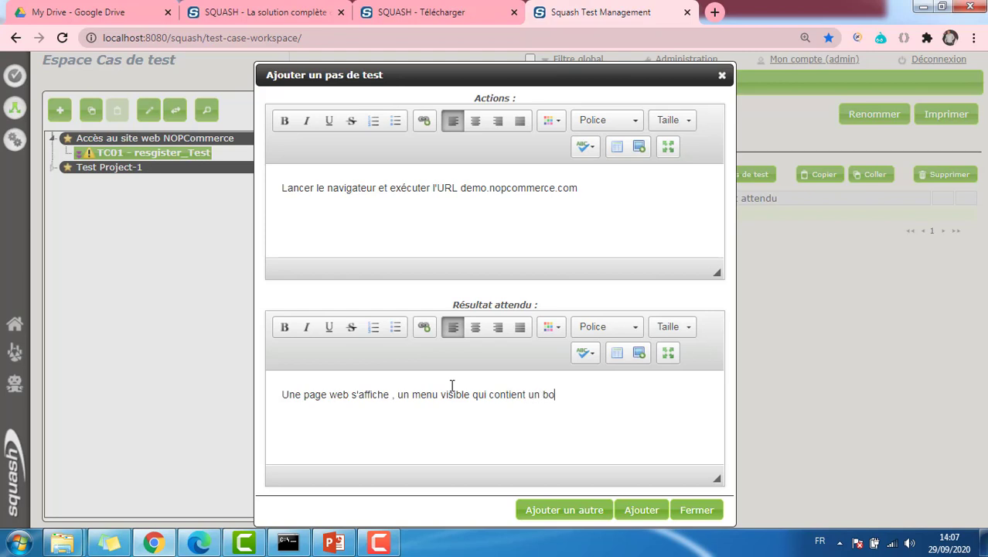
{"action": "type", "text": "uton pour s'enregistrer"}
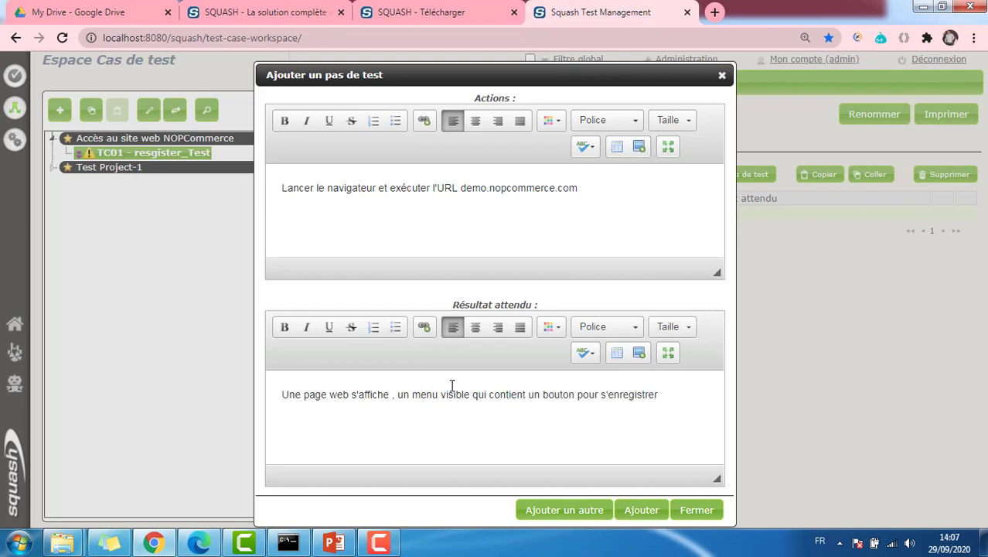
{"action": "type", "text": ", REGISTER dans notre cas"}
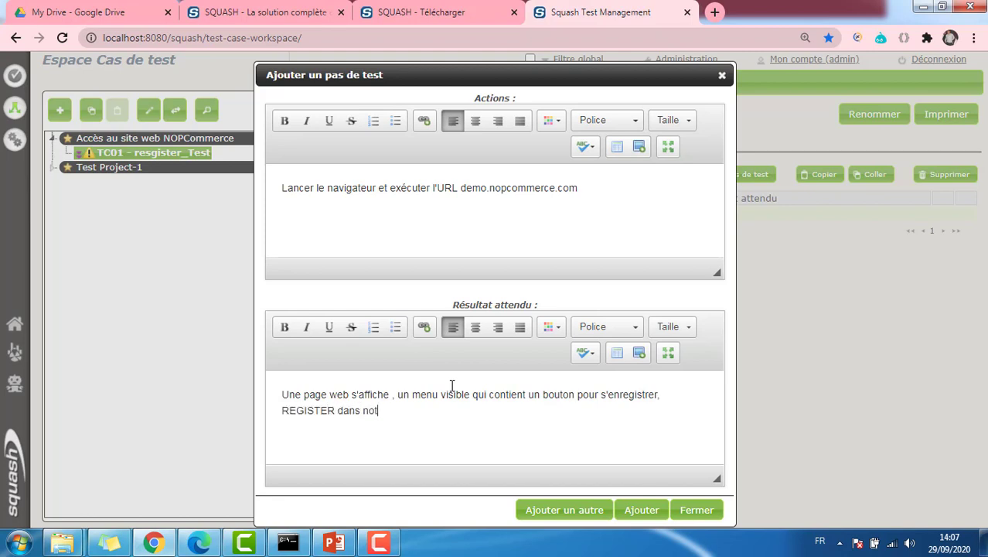
{"action": "left_click", "coordinate": [282, 410]}
{"action": "type", "text": "\""}
{"action": "left_click", "coordinate": [338, 410]}
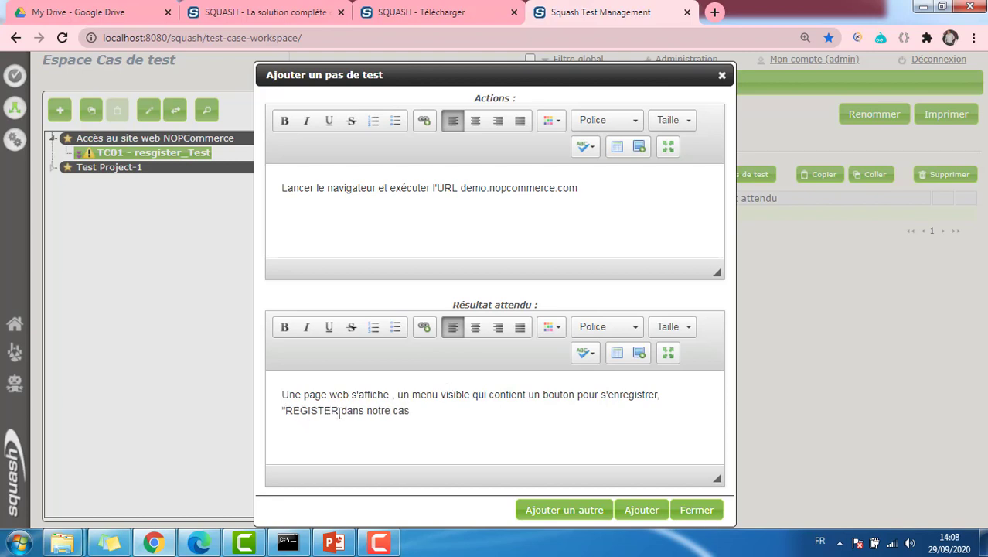
{"action": "type", "text": "\""}
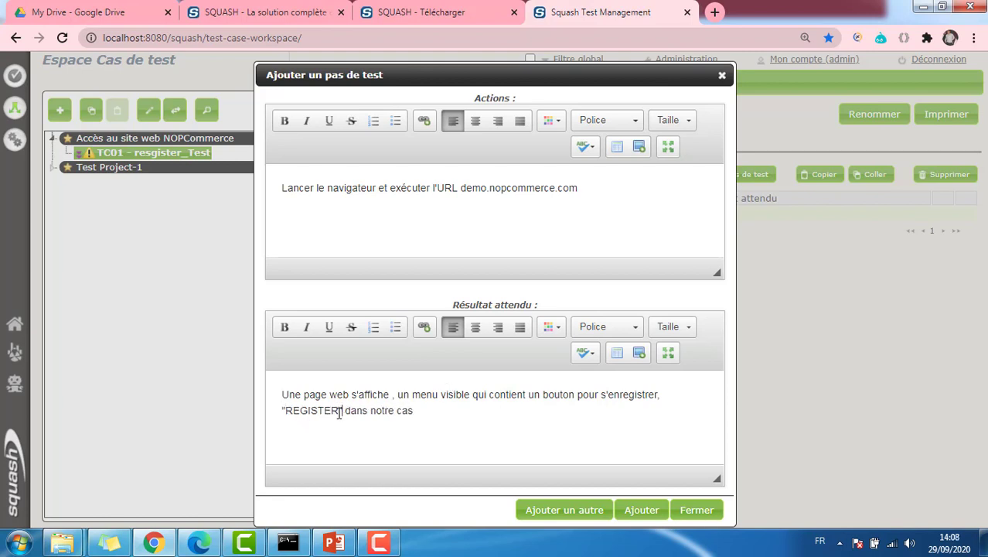
Save step 1 and add step 2: press "REGISTER", expecting a page requesting user details
{"action": "left_click", "coordinate": [569, 512]}
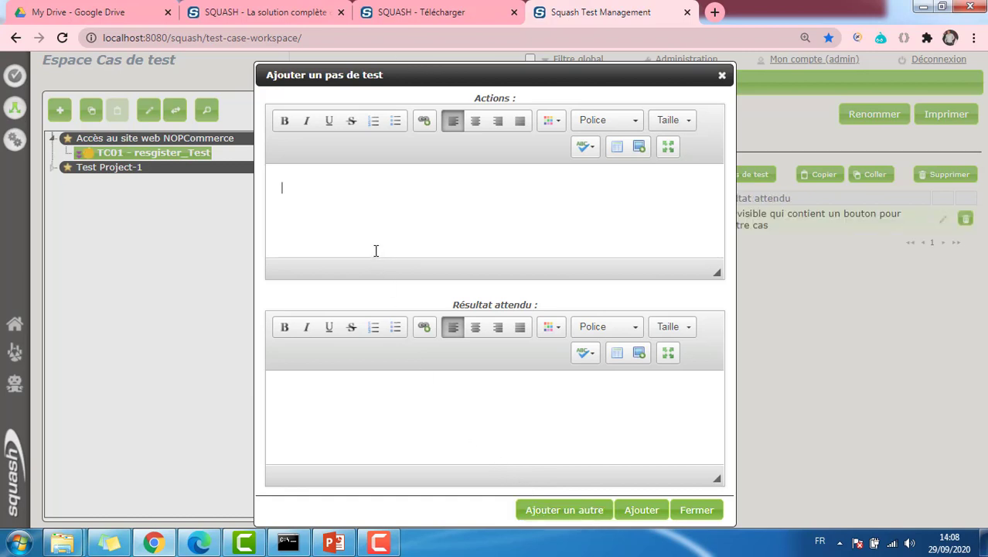
{"action": "type", "text": "Appuiyer s"}
{"action": "key", "text": "BackSpace"}
{"action": "key", "text": "BackSpace"}
{"action": "key", "text": "BackSpace"}
{"action": "key", "text": "BackSpace"}
{"action": "key", "text": "BackSpace"}
{"action": "key", "text": "BackSpace"}
{"action": "type", "text": "uyer sur le bout"}
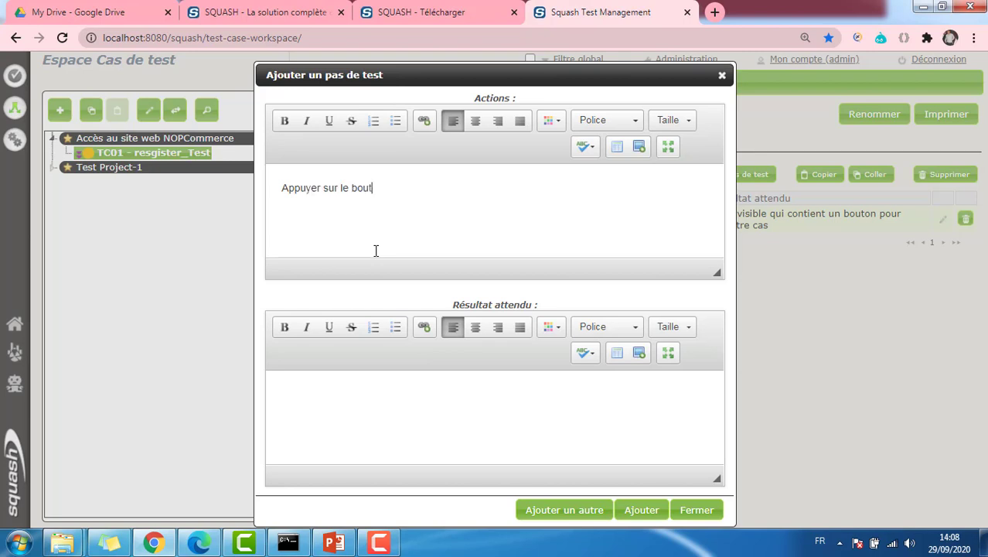
{"action": "type", "text": "on \"REGISTER"}
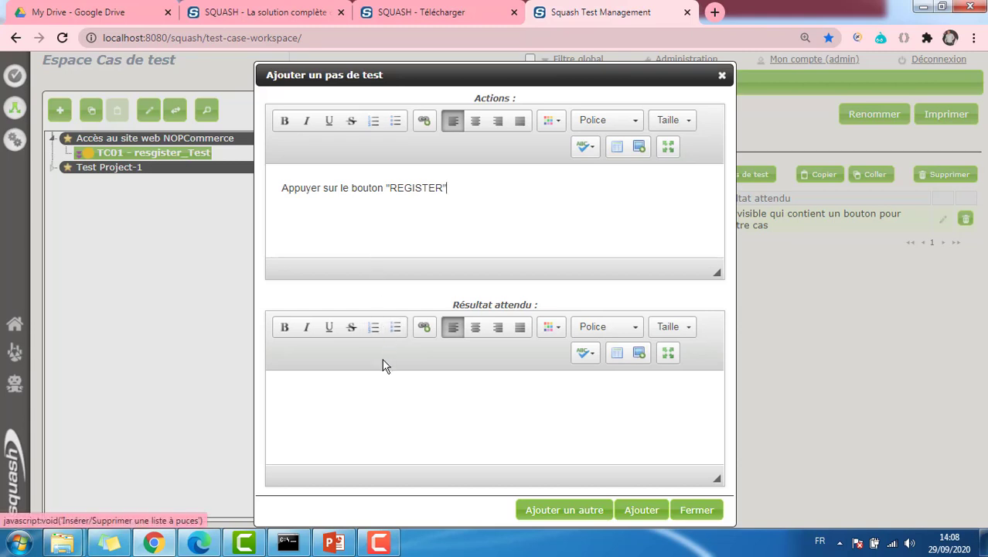
{"action": "left_click", "coordinate": [386, 405]}
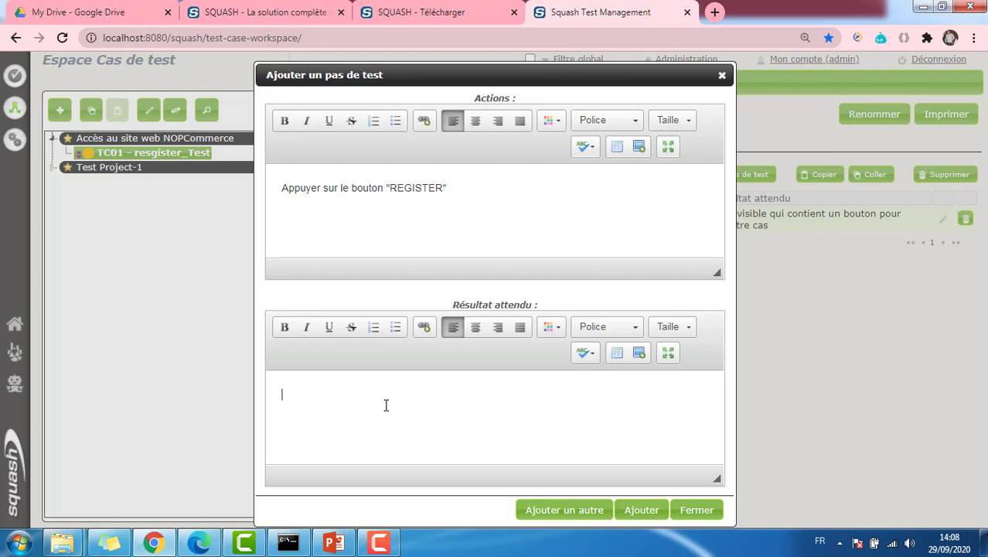
{"action": "type", "text": "Une page s'affiche "}
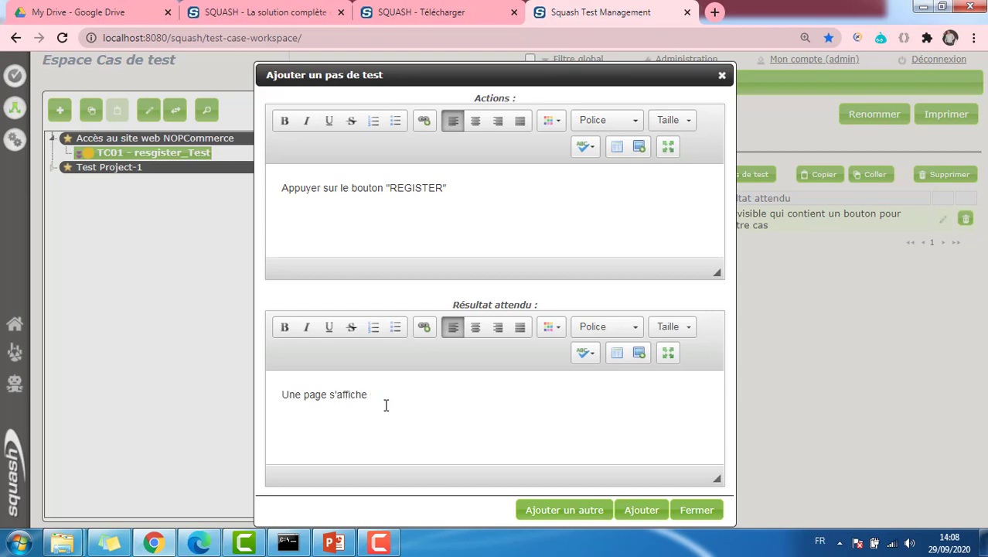
{"action": "type", "text": "invitant l'utilisateur à renseig"}
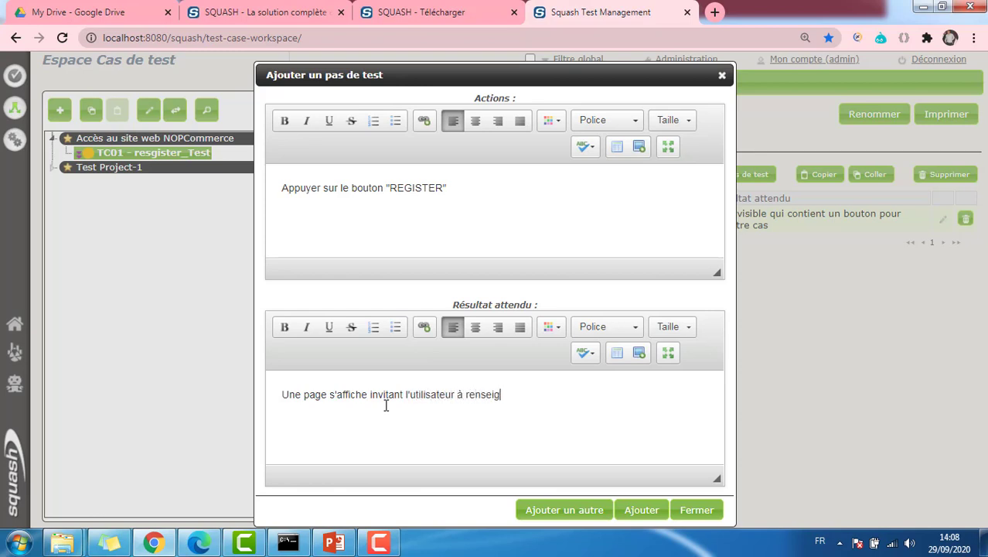
{"action": "type", "text": "ner des informations le co"}
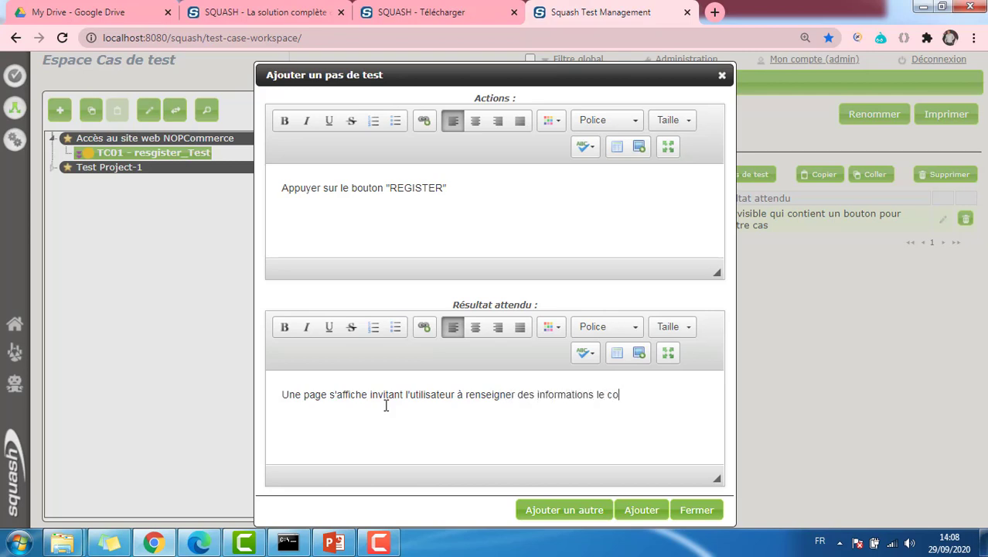
{"action": "type", "text": "cernant, aisni"}
{"action": "type", "text": "nsi qu"}
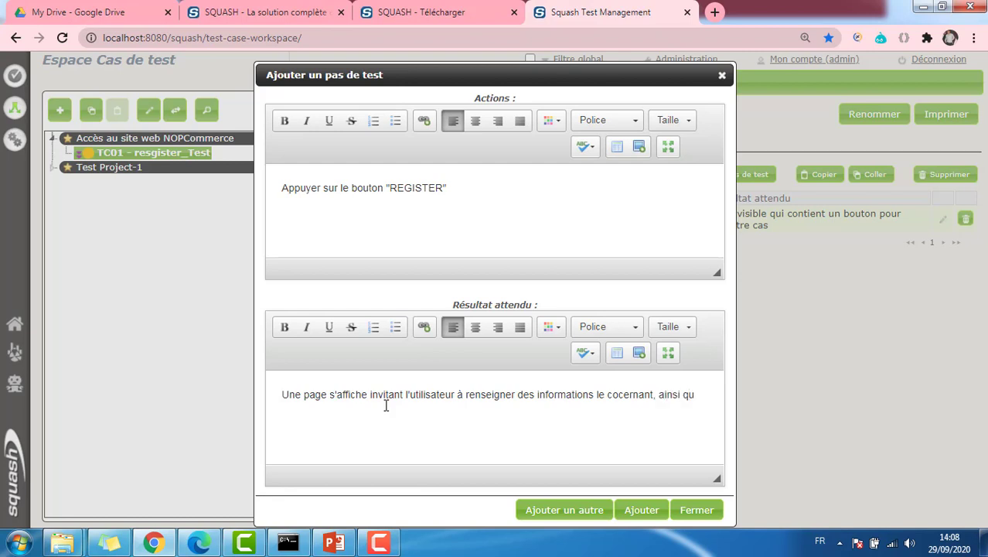
{"action": "type", "text": "'une adress"}
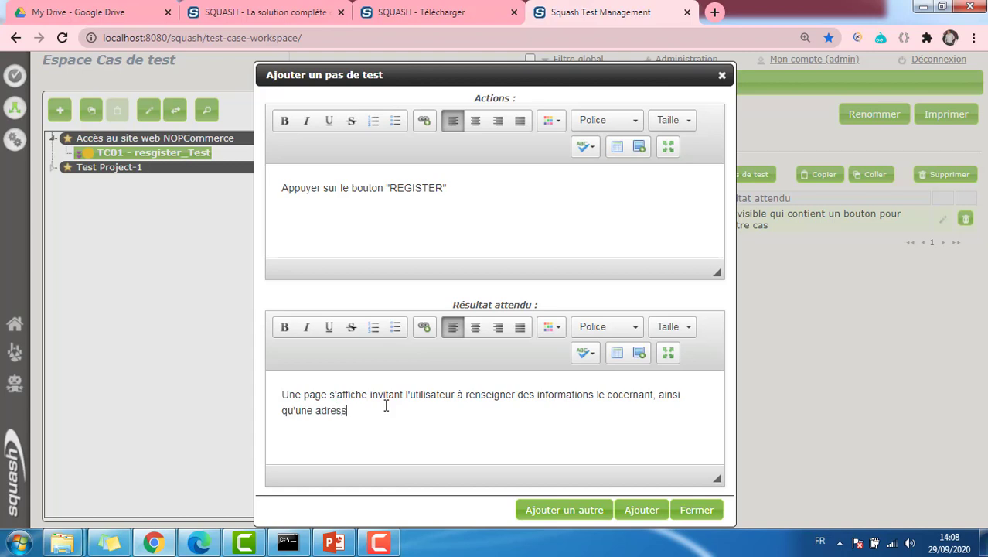
{"action": "type", "text": "e mail et un mot de passe"}
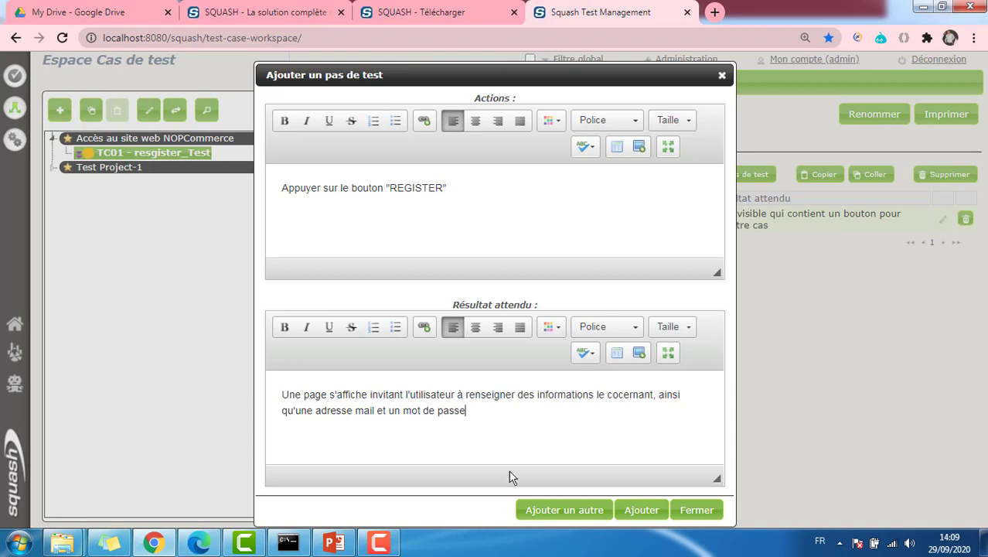
{"action": "left_click", "coordinate": [549, 515]}
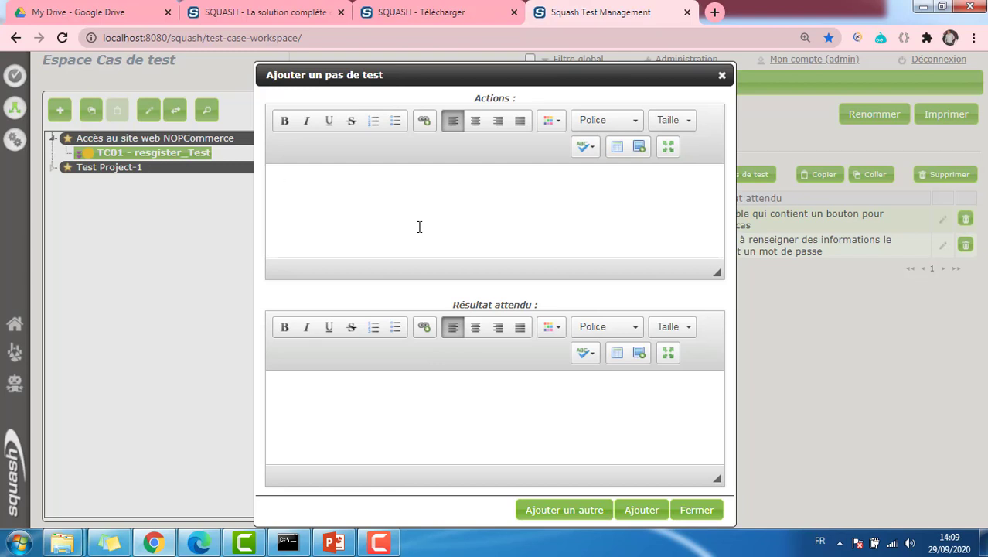
Add step 3 'Valider l'inscription', expecting a registration confirmation once details are filled in
{"action": "type", "text": "Valider l'inscription"}
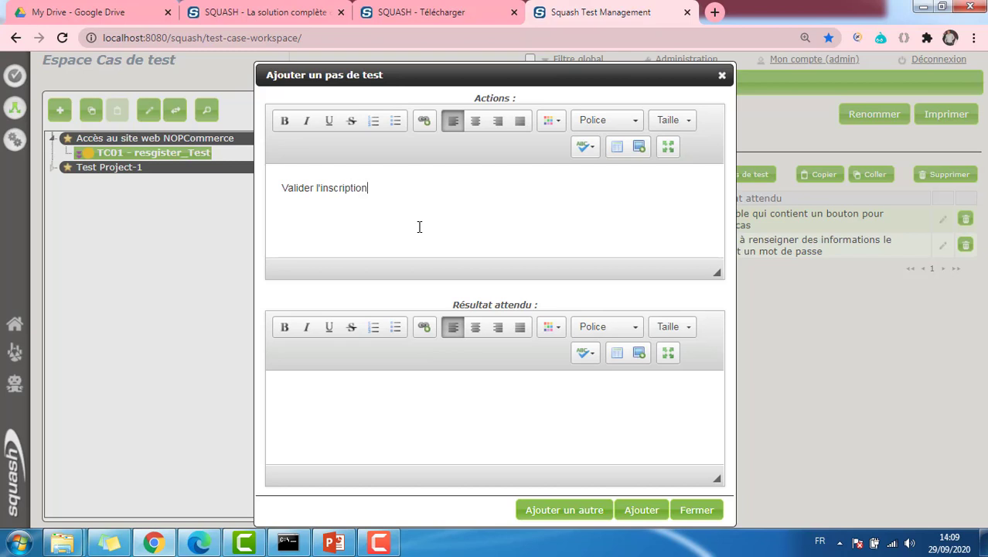
{"action": "left_click", "coordinate": [369, 387]}
{"action": "type", "text": "Une fois les informations dema"}
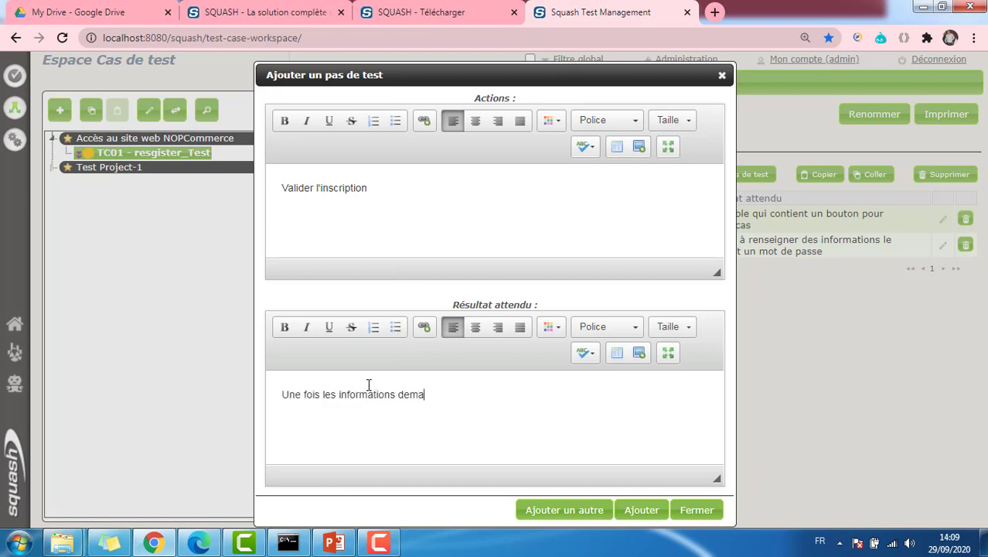
{"action": "type", "text": "ndées sont renseignées, "}
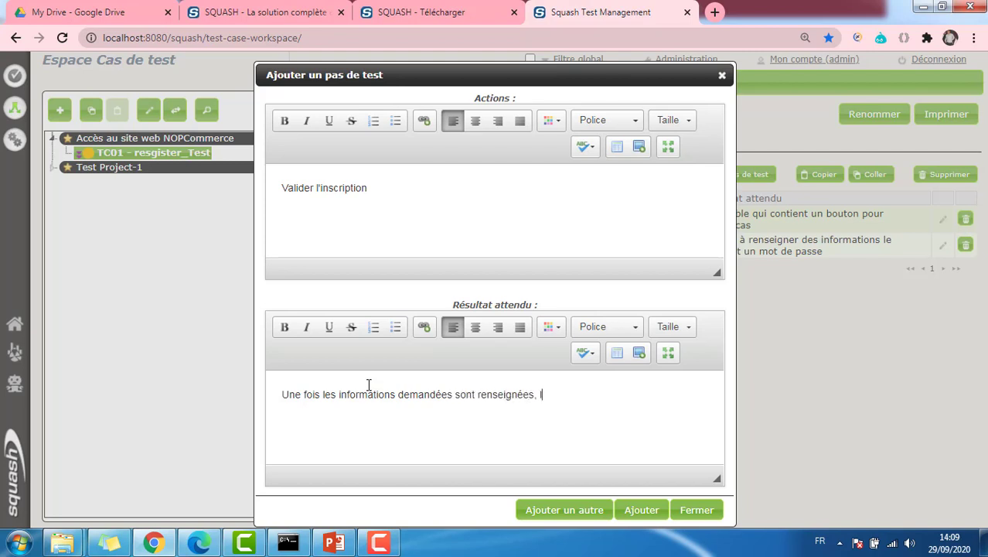
{"action": "type", "text": "l'utilisateur reçoit u"}
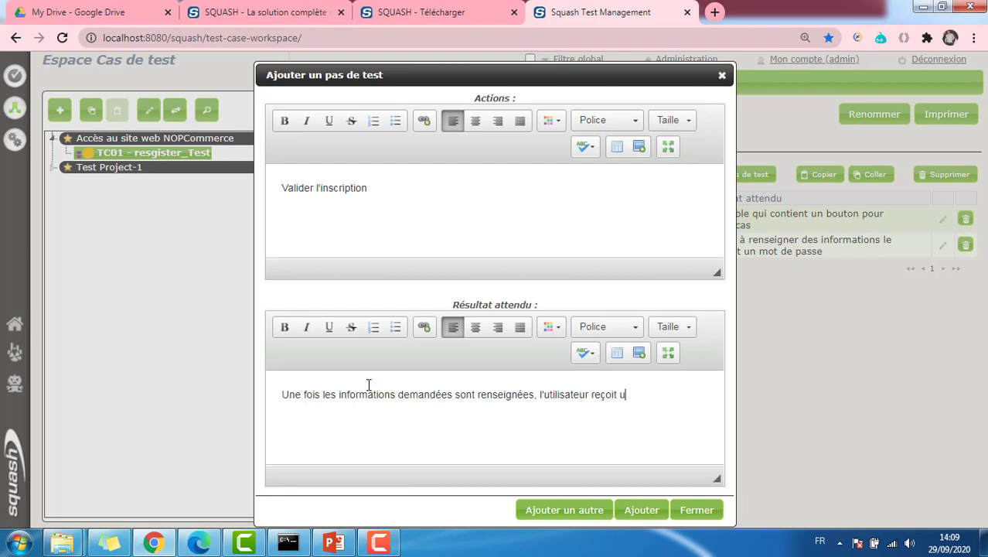
{"action": "type", "text": "ne confirmation de"}
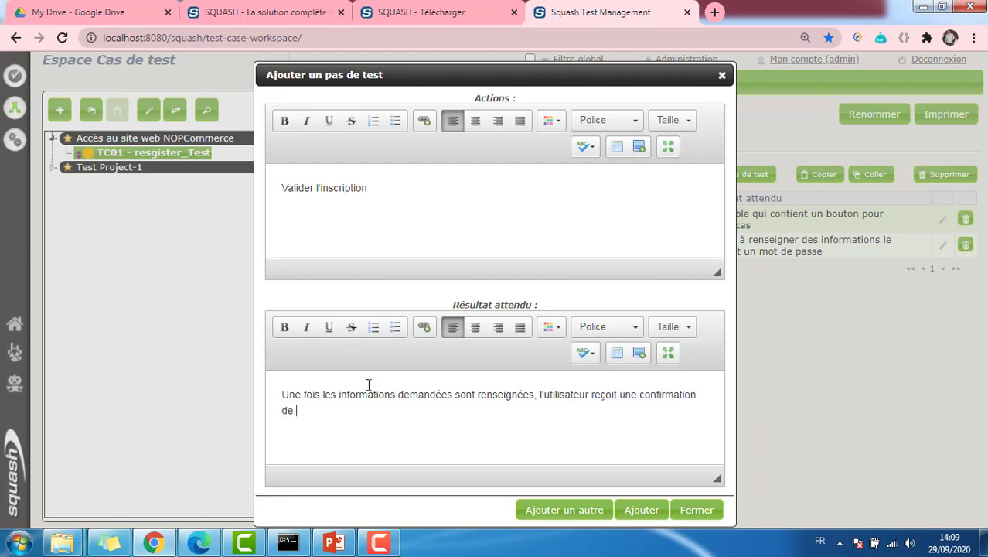
{"action": "type", "text": " son inscription"}
{"action": "left_click", "coordinate": [640, 513]}
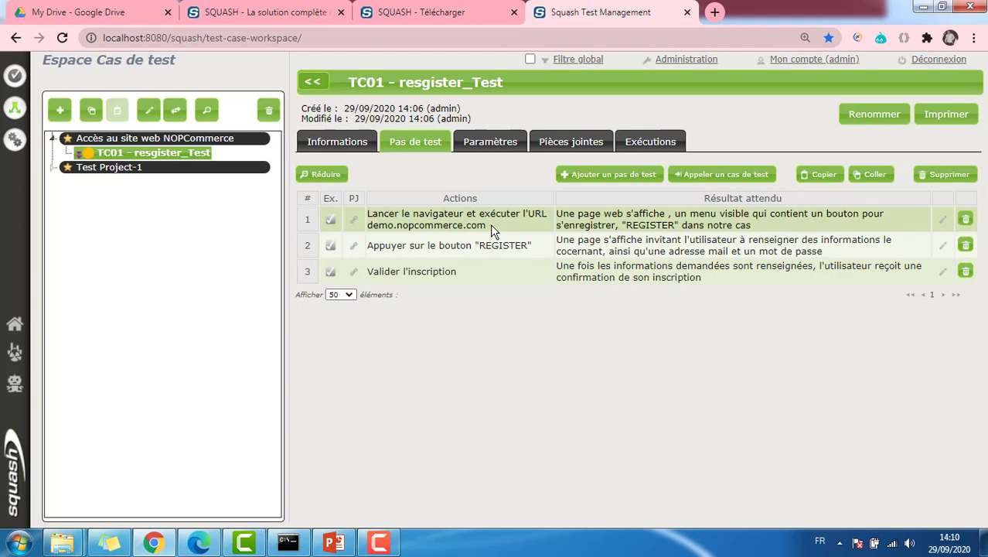
Set TC01's status to 2-À approuver in its Informations tab
{"action": "left_click", "coordinate": [343, 149]}
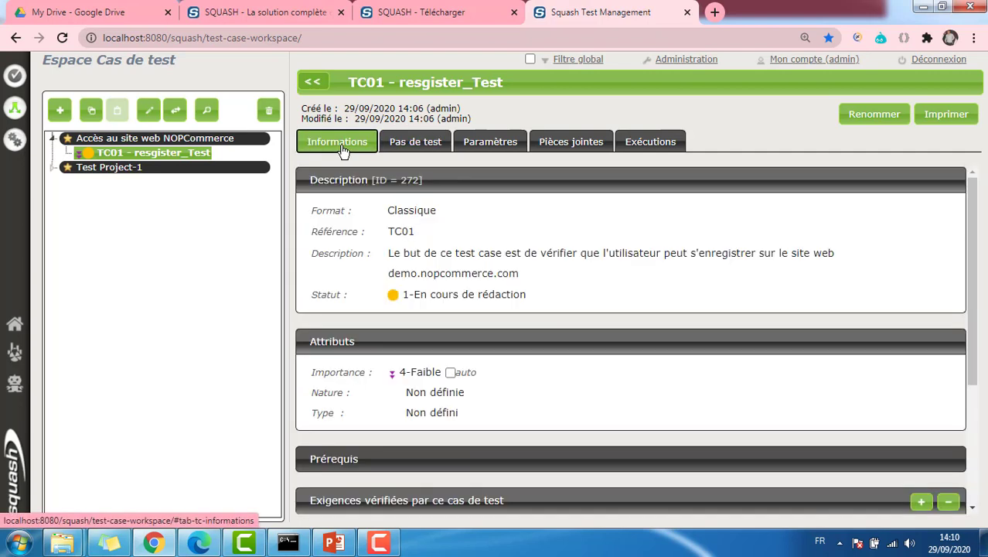
{"action": "left_click", "coordinate": [495, 300]}
{"action": "left_click", "coordinate": [493, 296]}
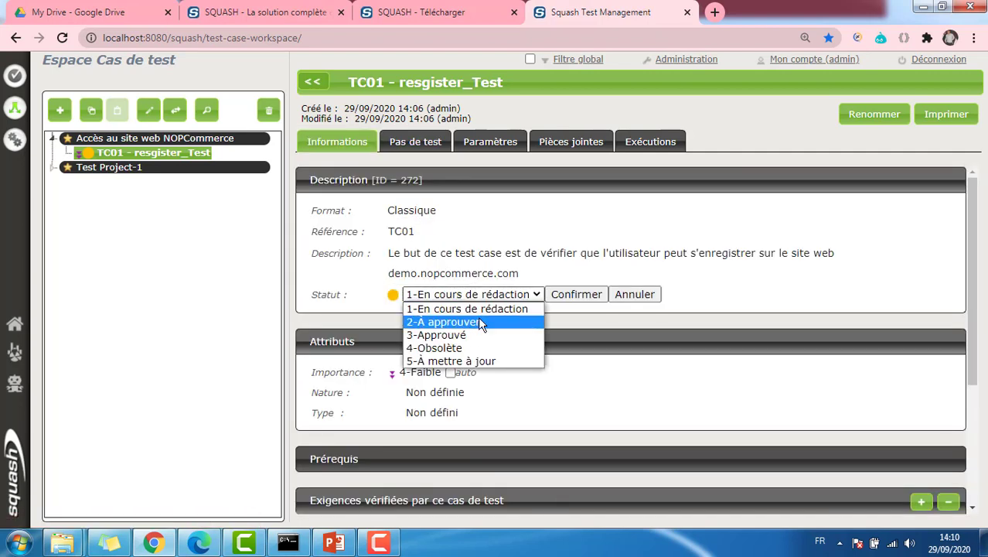
{"action": "left_click", "coordinate": [478, 321]}
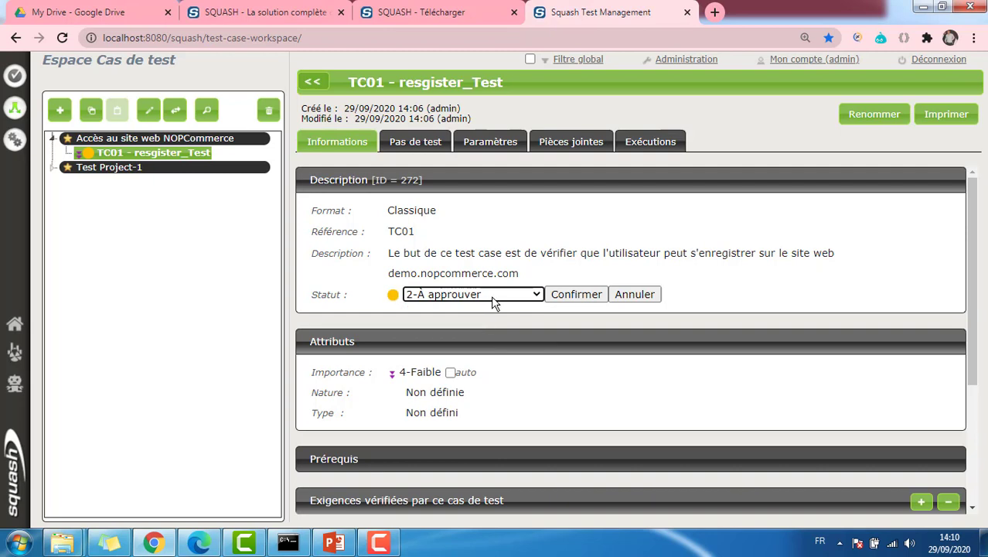
Link requirement ex0001 - Registration to TC01 as verified, then return to the test case
{"action": "scroll", "coordinate": [495, 301], "scroll_direction": "down", "scroll_amount": 2}
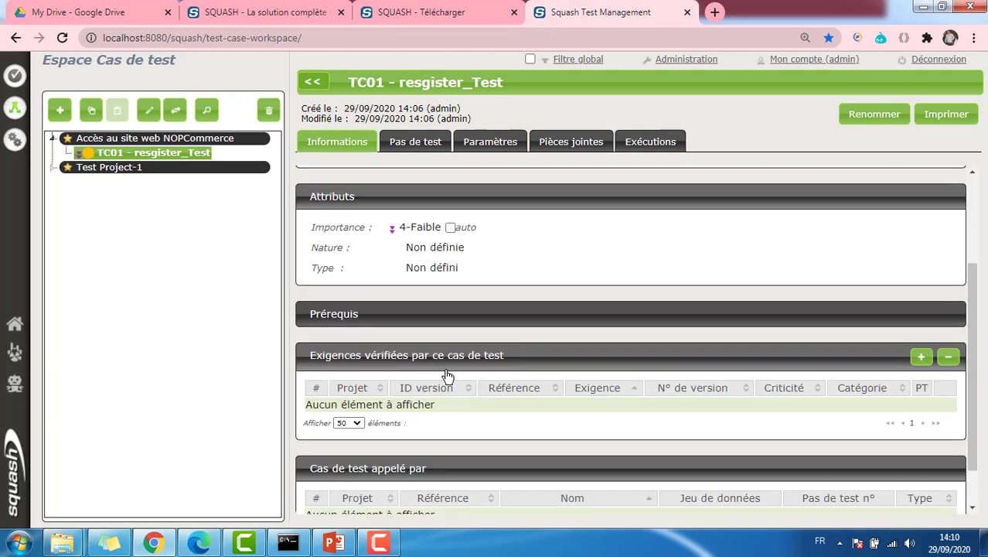
{"action": "left_click", "coordinate": [920, 358]}
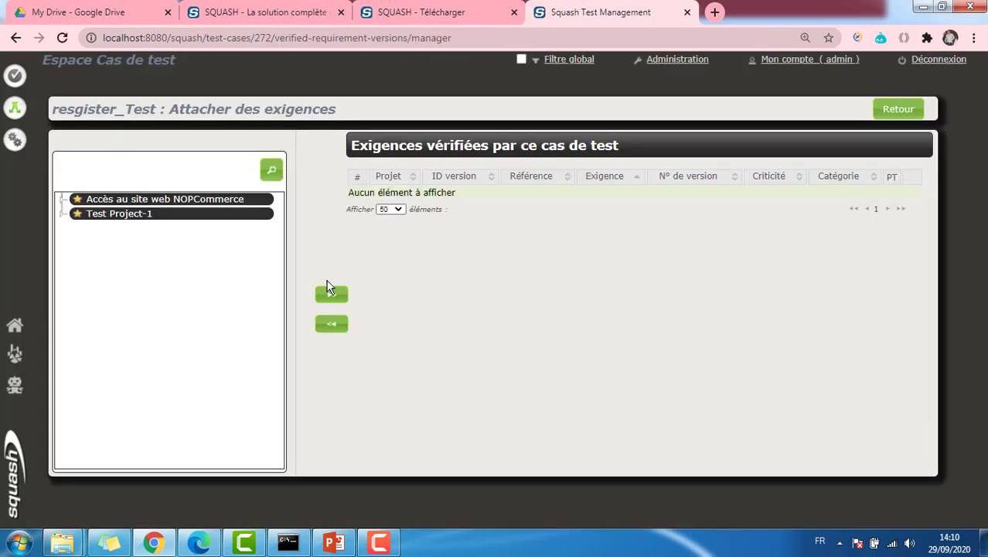
{"action": "left_click", "coordinate": [63, 203]}
{"action": "left_click", "coordinate": [123, 215]}
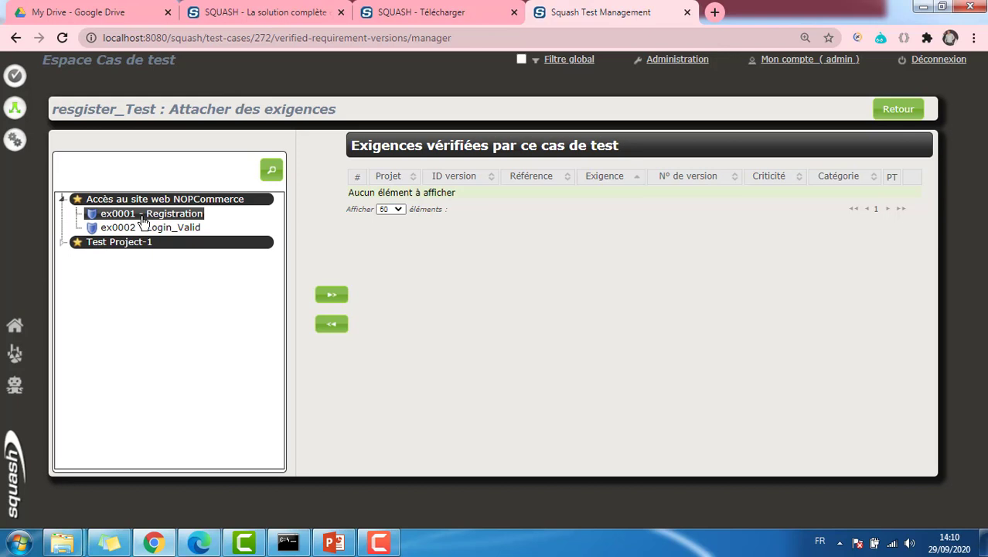
{"action": "left_click", "coordinate": [328, 296]}
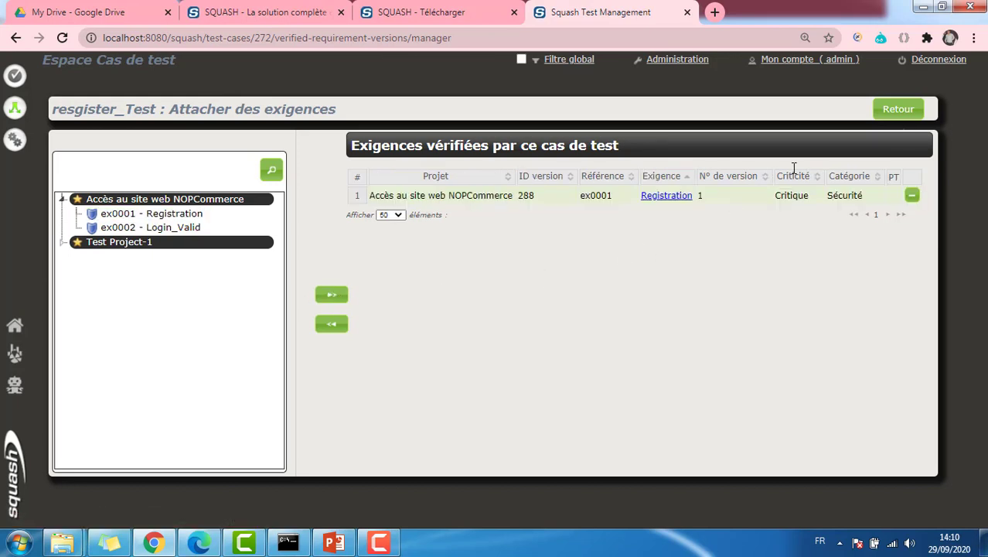
{"action": "left_click", "coordinate": [895, 109]}
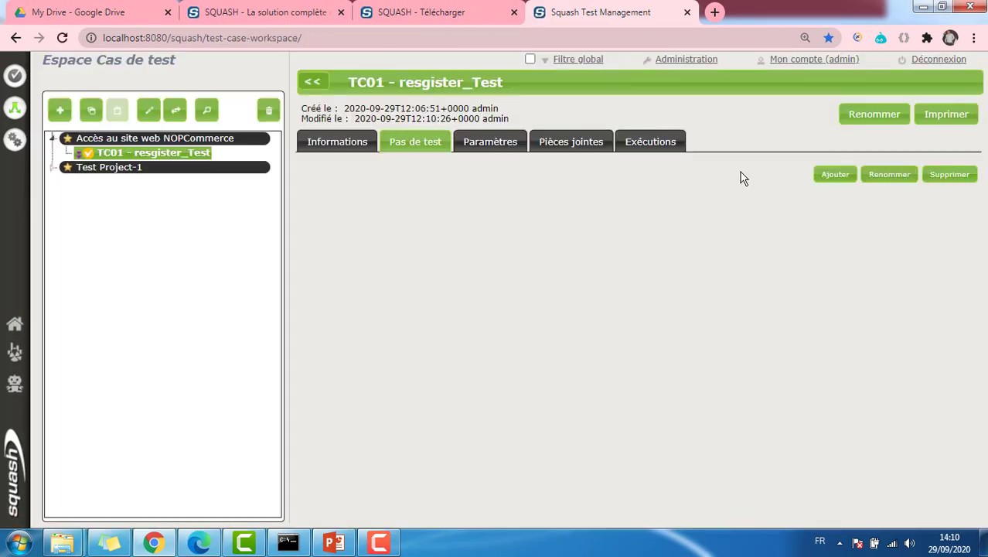
Confirm TC01's status as 2-À approuver
{"action": "left_click", "coordinate": [340, 143]}
{"action": "left_click", "coordinate": [472, 295]}
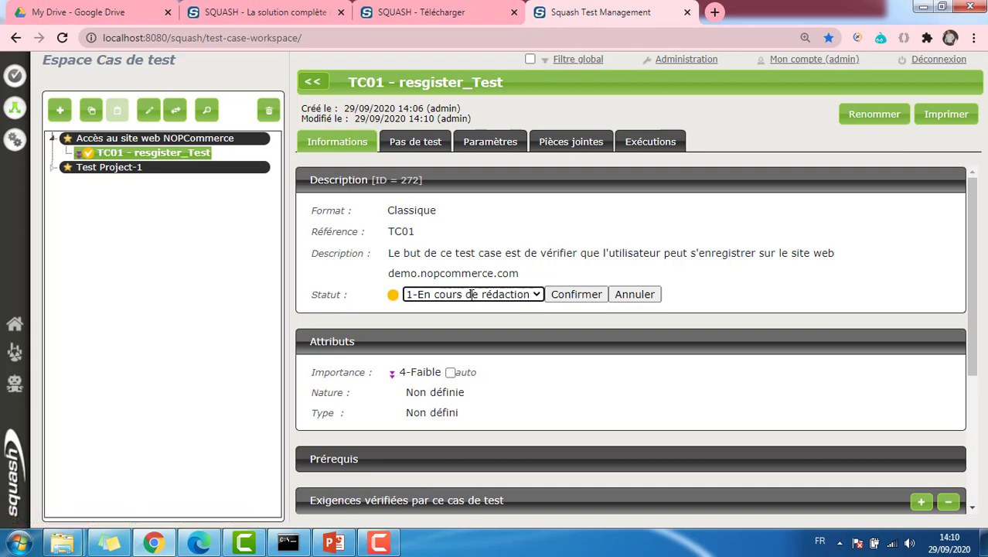
{"action": "left_click", "coordinate": [472, 294]}
{"action": "left_click", "coordinate": [470, 322]}
{"action": "left_click", "coordinate": [586, 294]}
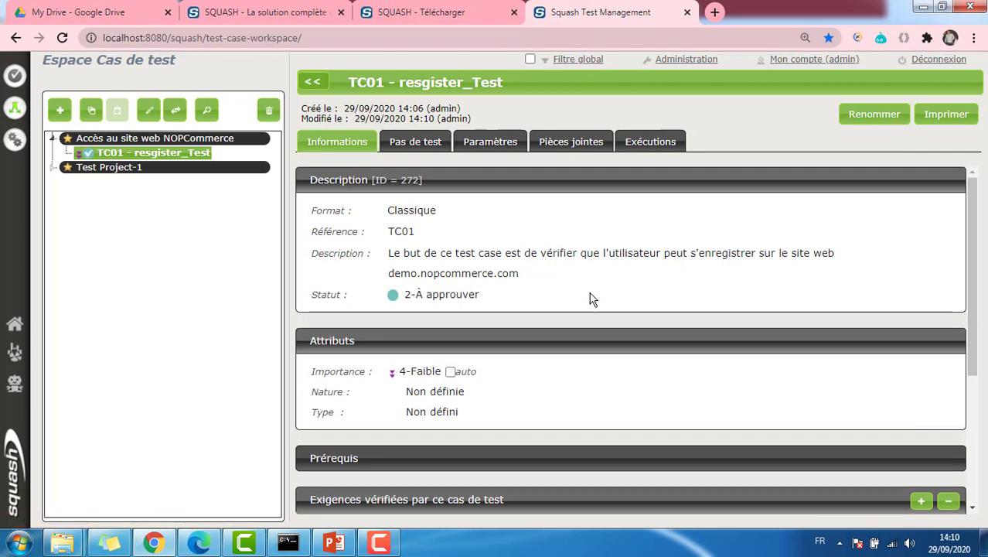
Approve TC01 with status 3-Approuvé and select the Accès au site web NOPCommerce project
{"action": "left_click", "coordinate": [466, 294]}
{"action": "left_click", "coordinate": [466, 295]}
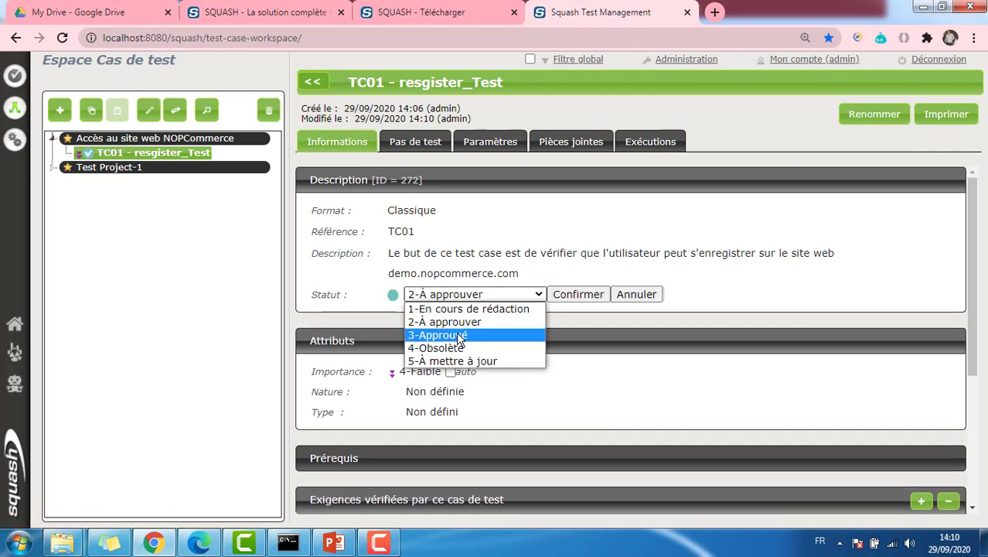
{"action": "left_click", "coordinate": [463, 336]}
{"action": "left_click", "coordinate": [563, 295]}
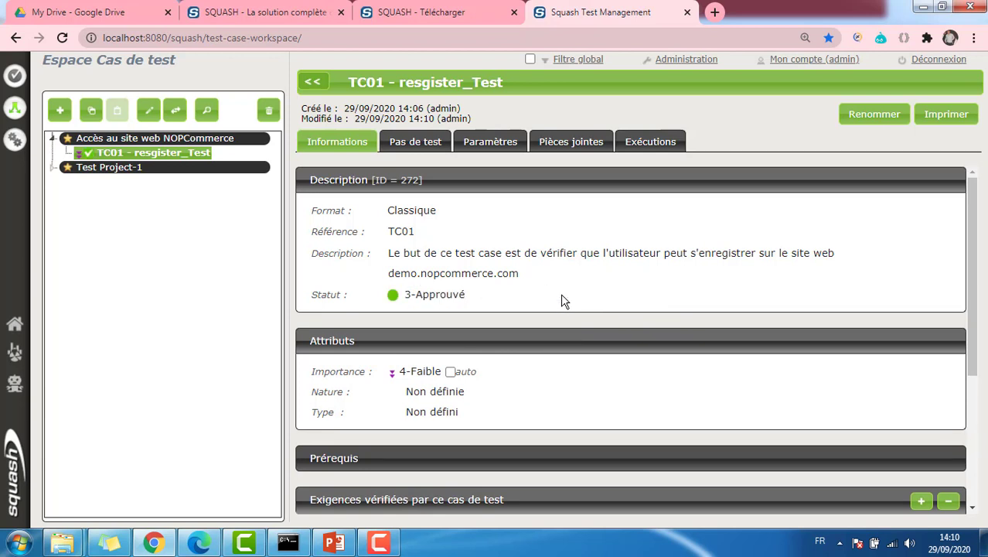
{"action": "left_click", "coordinate": [93, 138]}
{"action": "left_click", "coordinate": [59, 112]}
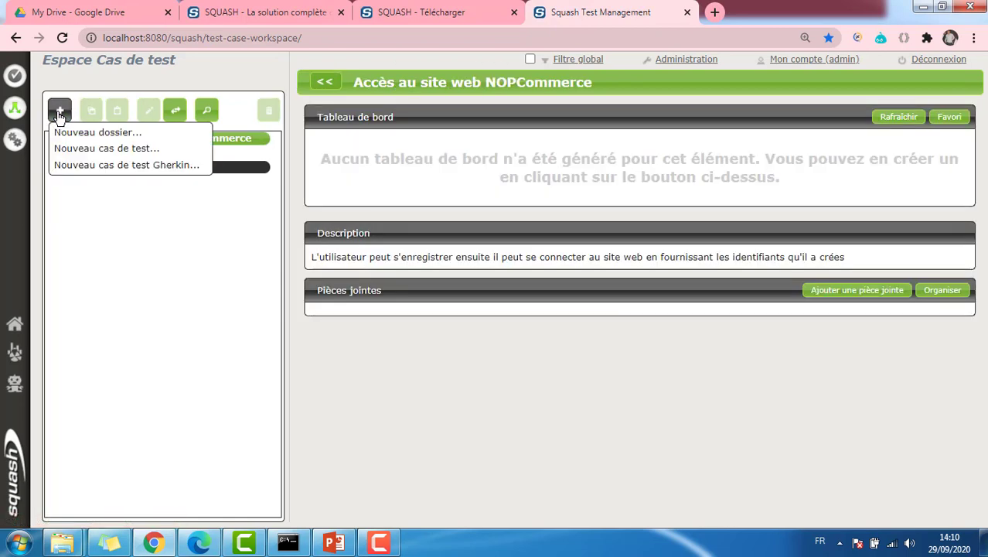
Create test case Valid_Login_Test, reference TC02, described as logging in with the user's created credentials
{"action": "left_click", "coordinate": [107, 150]}
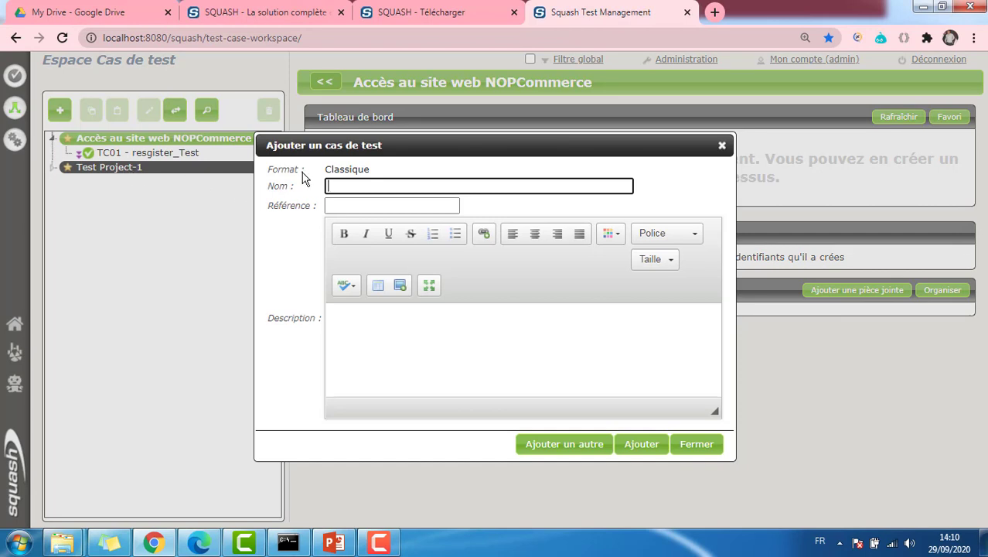
{"action": "type", "text": "Valid_Login_Test"}
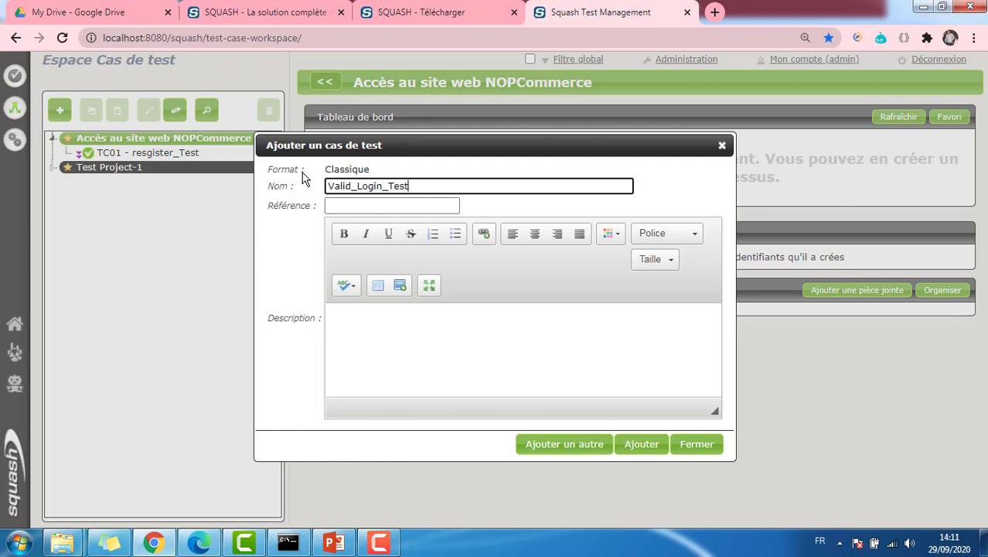
{"action": "left_click", "coordinate": [345, 205]}
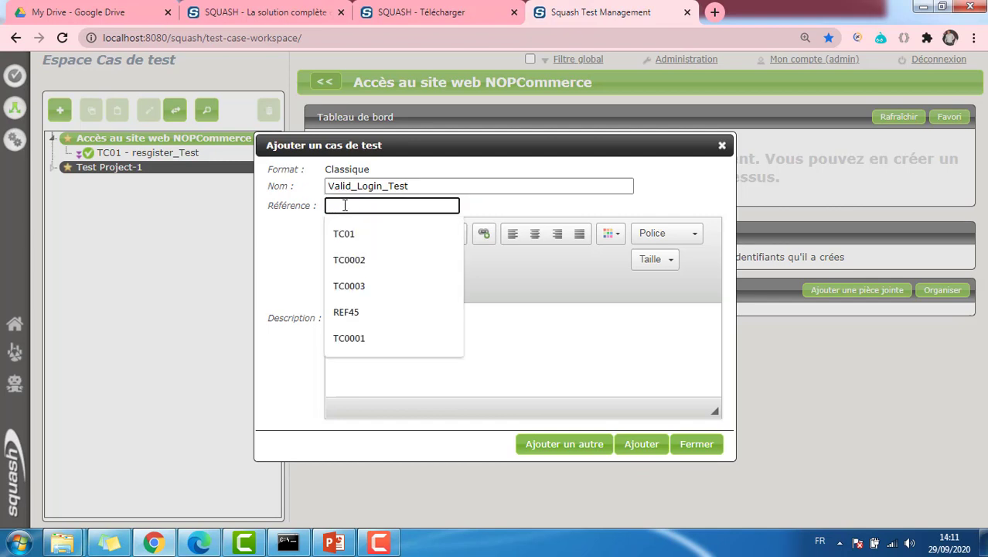
{"action": "type", "text": "TC02"}
{"action": "left_click", "coordinate": [385, 335]}
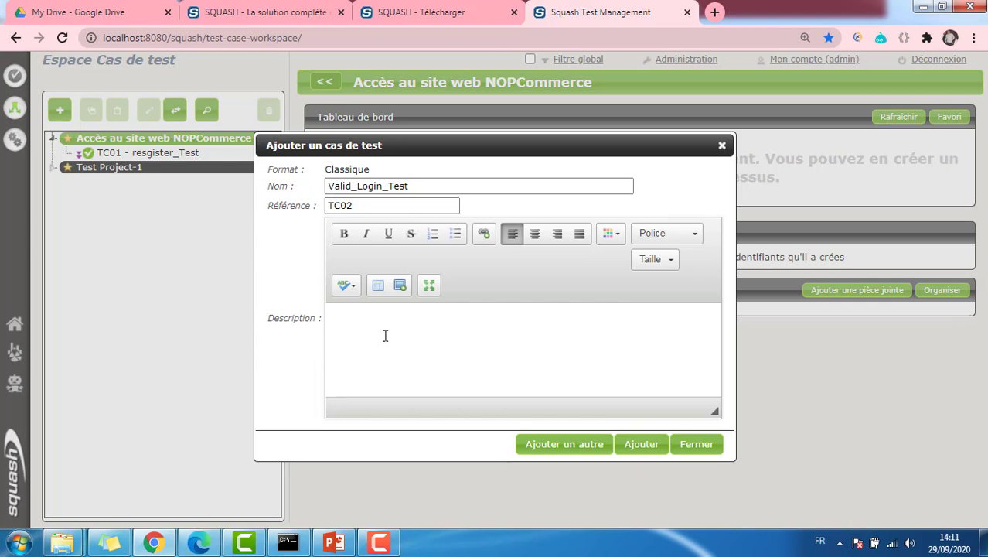
{"action": "type", "text": "Tester que l'utilisateur peut se co"}
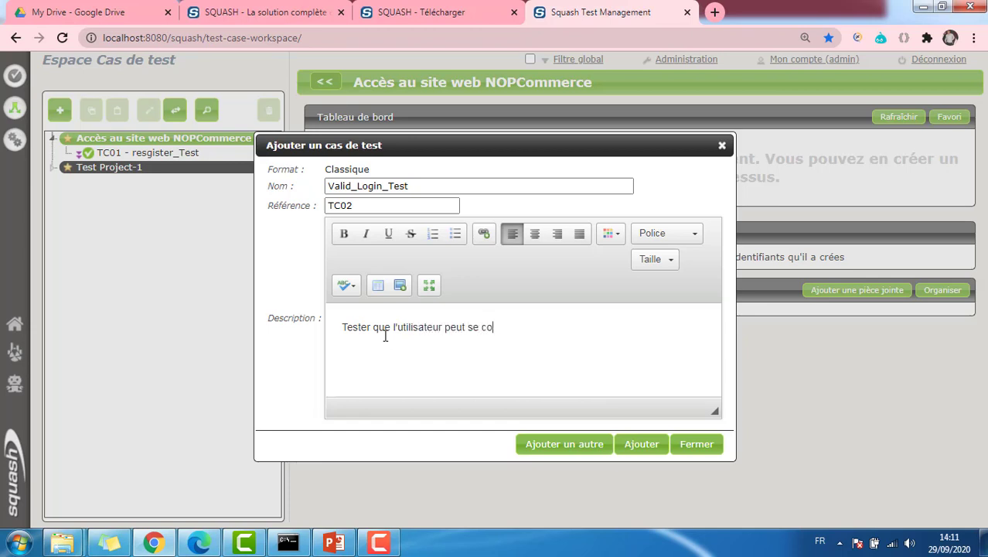
{"action": "type", "text": "nnecter avec les iden"}
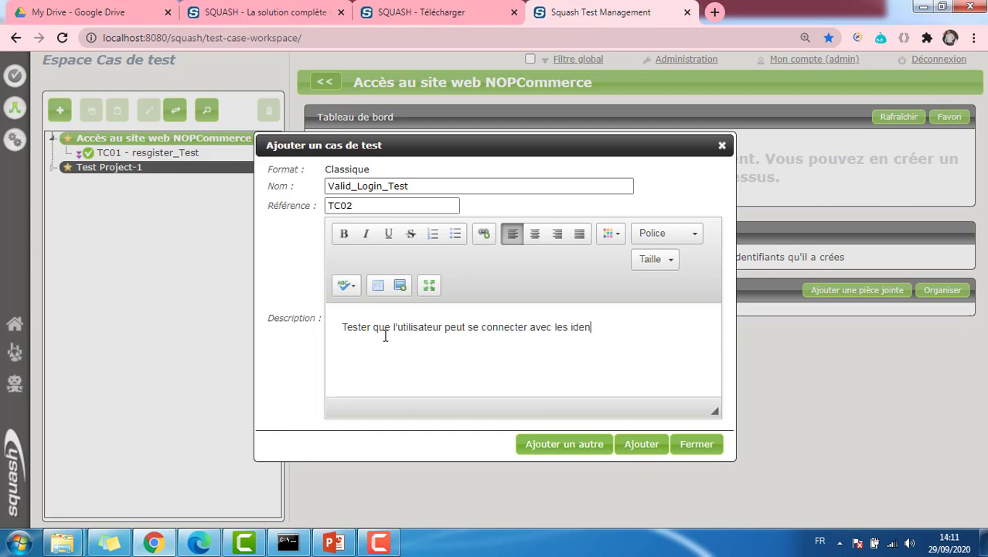
{"action": "type", "text": "tifianrs qu'il a crée"}
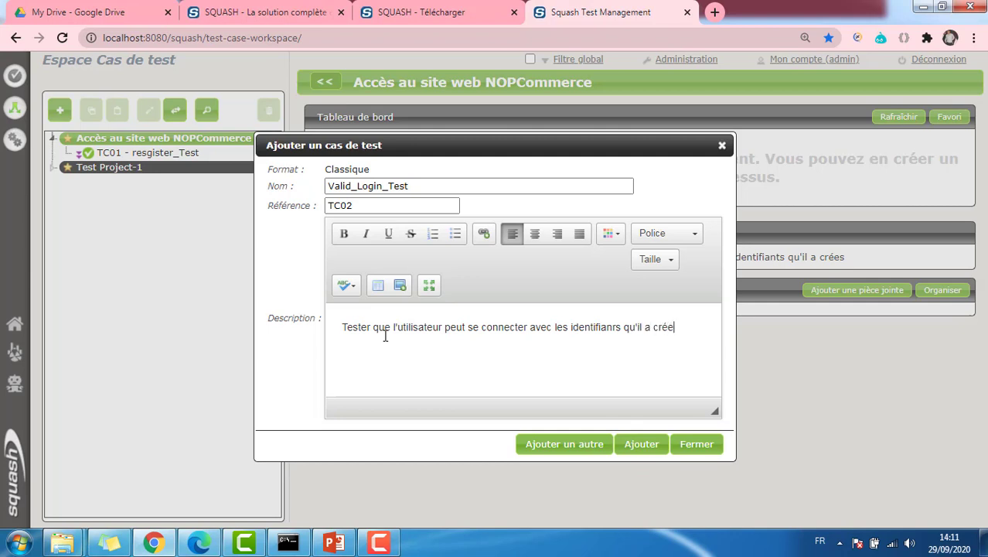
{"action": "type", "text": "s, "}
{"action": "type", "text": "c'est à dire "}
{"action": "type", "text": "enregistré"}
{"action": "type", "text": "s dans la "}
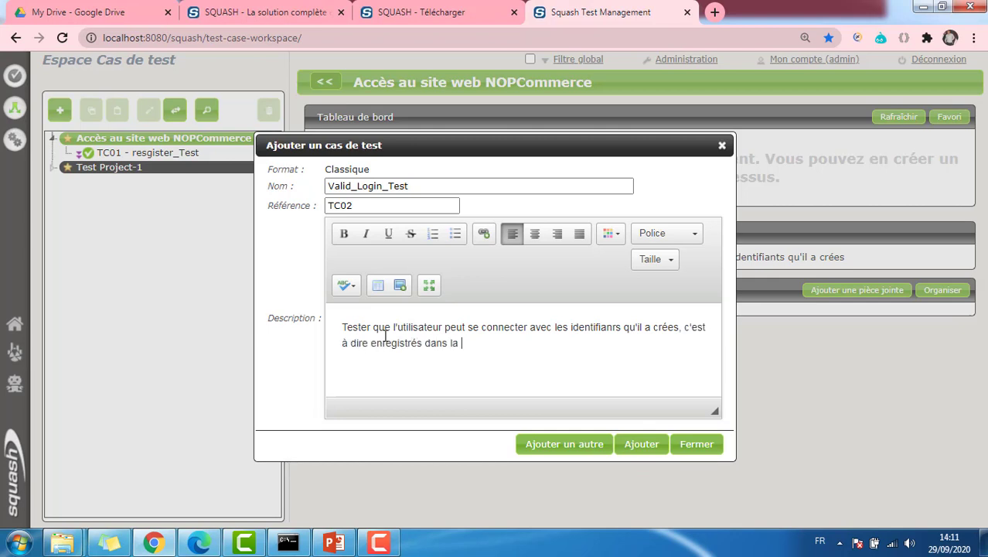
{"action": "type", "text": "base de donnée"}
{"action": "left_click", "coordinate": [641, 446]}
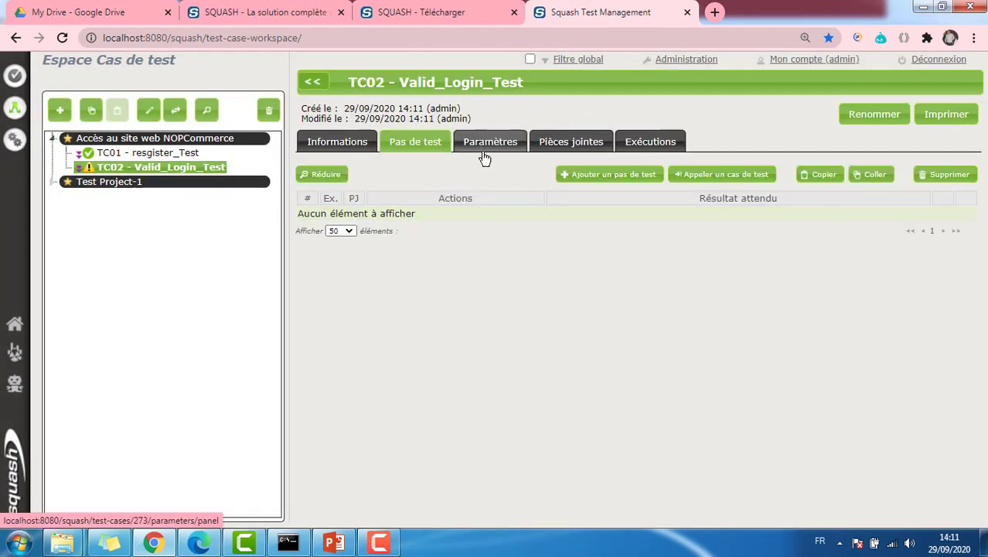
Add TC02's first step, 'Lancer le site web sur un navigateur', expecting the home page with a 'Login' menu
{"action": "left_click", "coordinate": [588, 176]}
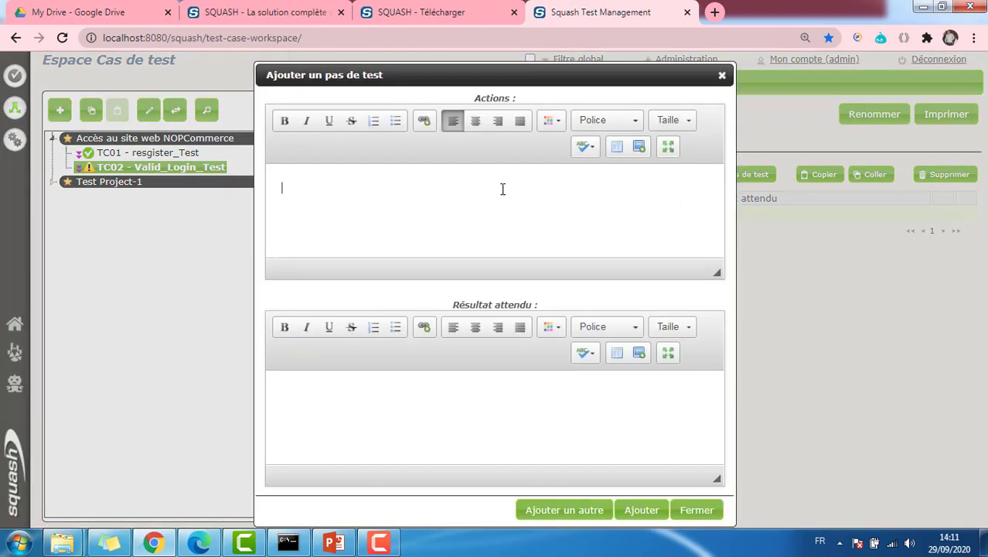
{"action": "type", "text": "Lancer le navigateur et l"}
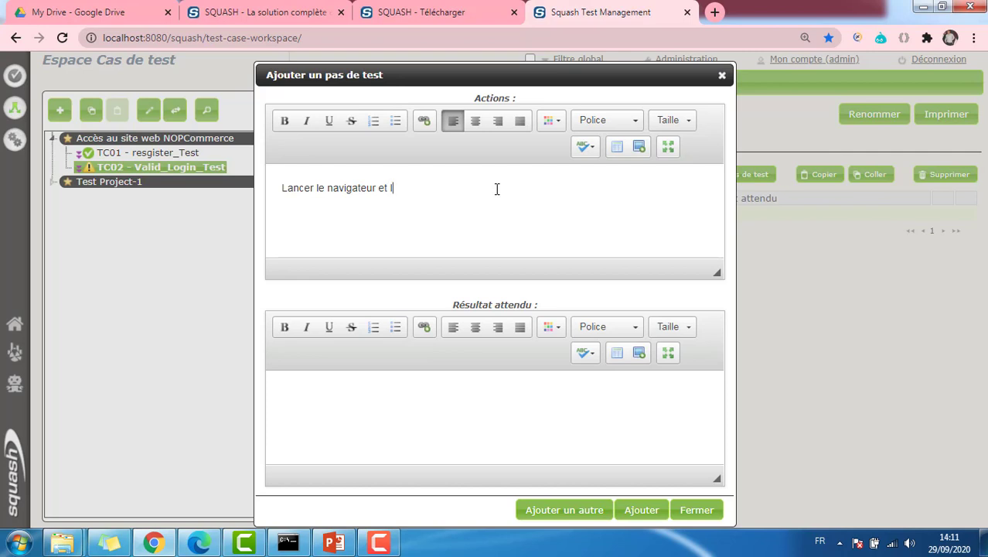
{"action": "type", "text": "e site"}
{"action": "key", "text": "BackSpace"}
{"action": "key", "text": "BackSpace"}
{"action": "key", "text": "BackSpace"}
{"action": "key", "text": "BackSpace"}
{"action": "key", "text": "BackSpace"}
{"action": "key", "text": "BackSpace"}
{"action": "key", "text": "BackSpace"}
{"action": "key", "text": "BackSpace"}
{"action": "key", "text": "BackSpace"}
{"action": "key", "text": "BackSpace"}
{"action": "key", "text": "BackSpace"}
{"action": "key", "text": "BackSpace"}
{"action": "key", "text": "BackSpace"}
{"action": "key", "text": "BackSpace"}
{"action": "key", "text": "BackSpace"}
{"action": "key", "text": "BackSpace"}
{"action": "key", "text": "BackSpace"}
{"action": "key", "text": "BackSpace"}
{"action": "key", "text": "BackSpace"}
{"action": "key", "text": "BackSpace"}
{"action": "type", "text": "site we b sur un navigateu"}
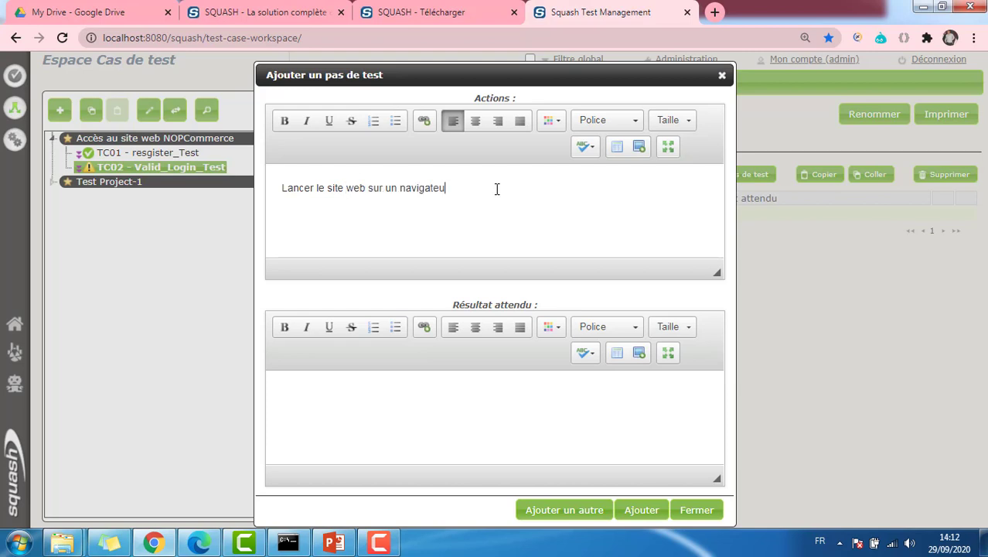
{"action": "left_click", "coordinate": [368, 391]}
{"action": "type", "text": "La page"}
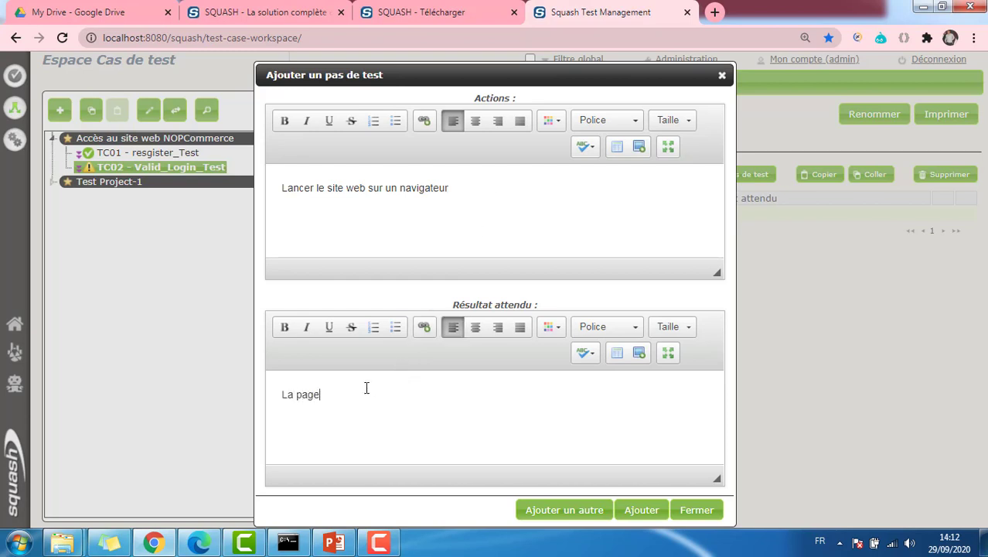
{"action": "type", "text": " d'accueil s'affiche, un menu visible "}
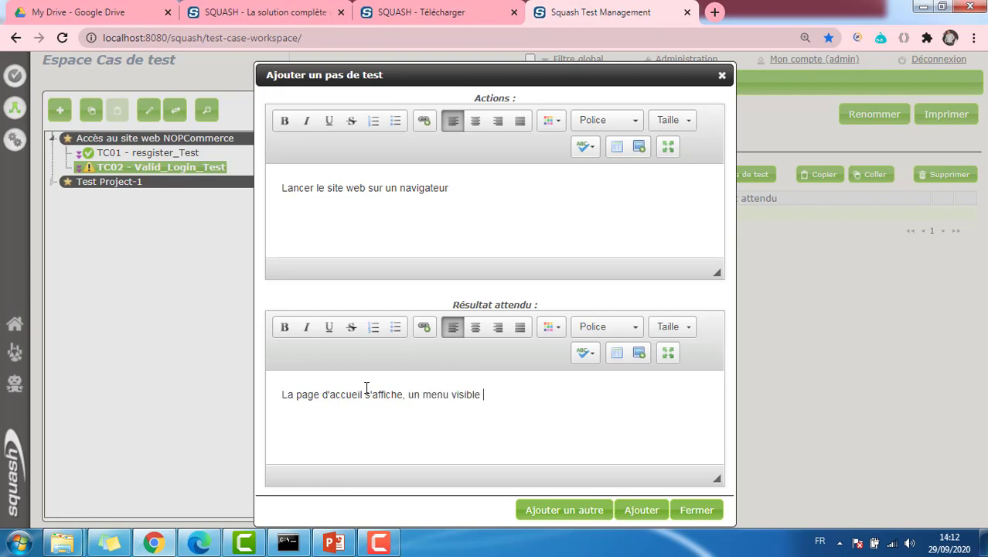
{"action": "type", "text": "et intuitif pour se connecter"}
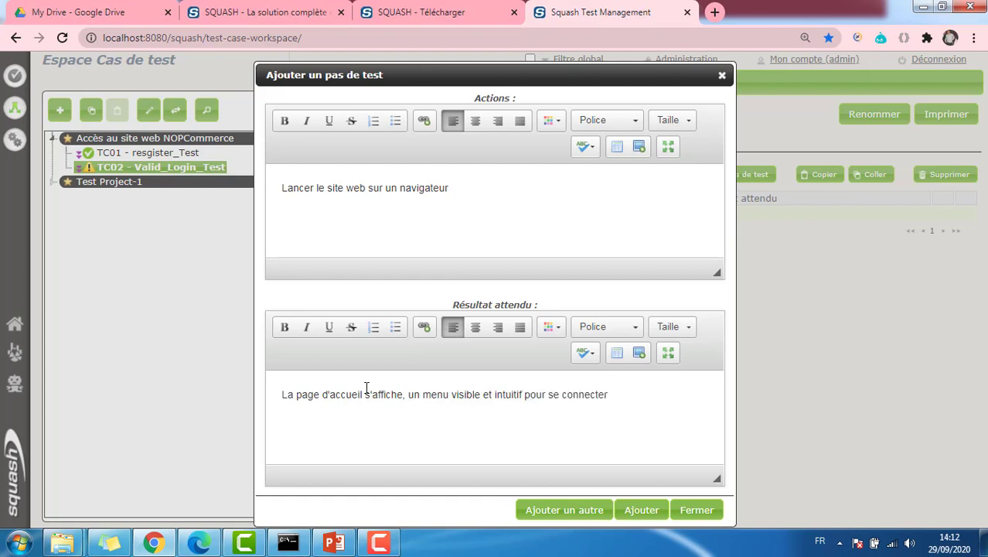
{"action": "type", "text": ", \"Login\" dans notre cas."}
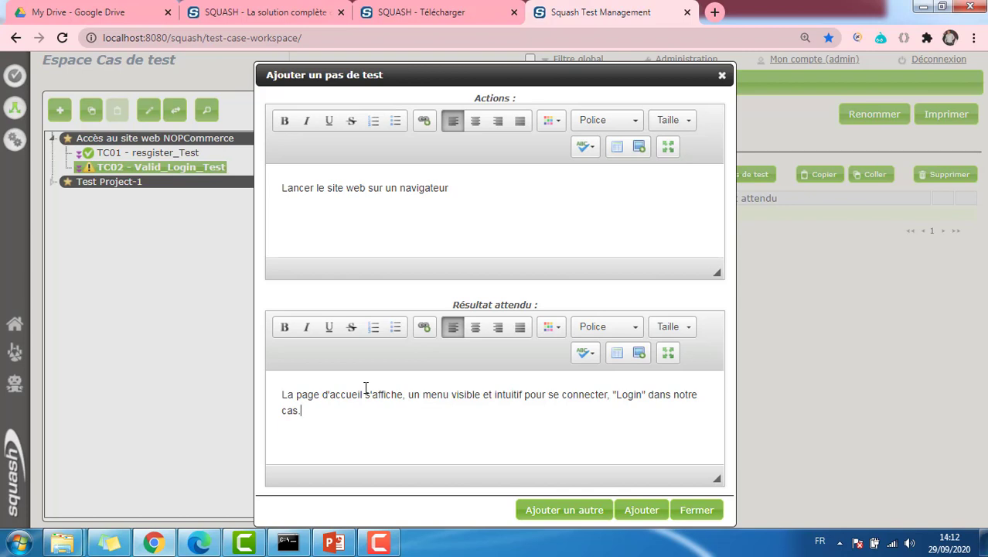
{"action": "left_click", "coordinate": [562, 508]}
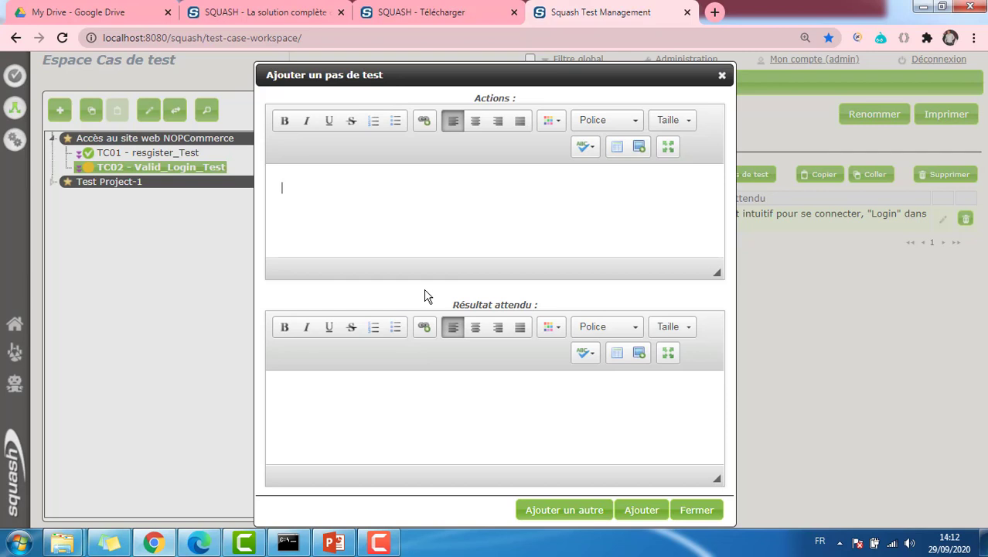
Add step 'Appuyer sur le bouton Login', expecting a prompt for an email address and password
{"action": "type", "text": "Appuyer sur le bouton"}
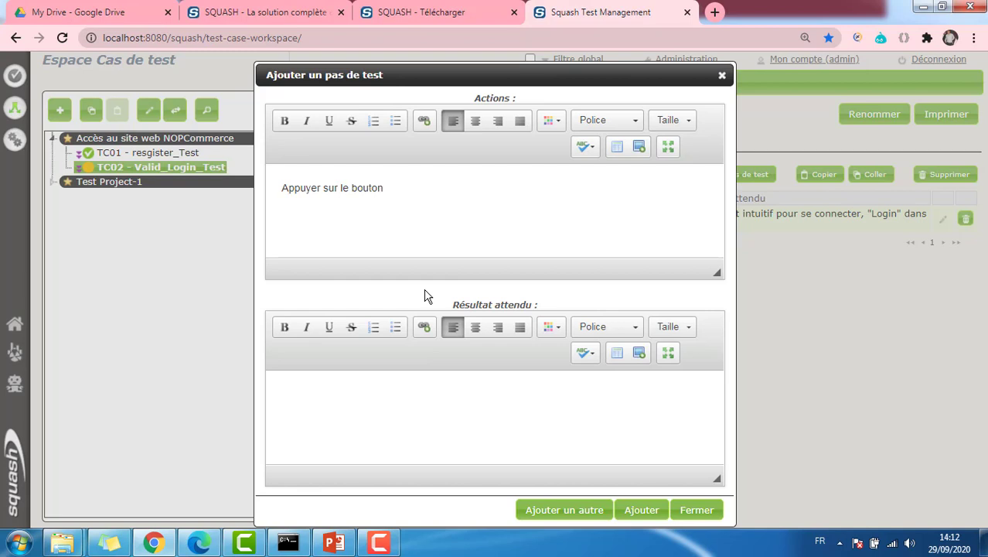
{"action": "type", "text": " Login"}
{"action": "left_click", "coordinate": [371, 390]}
{"action": "type", "text": "L'utlisateur e"}
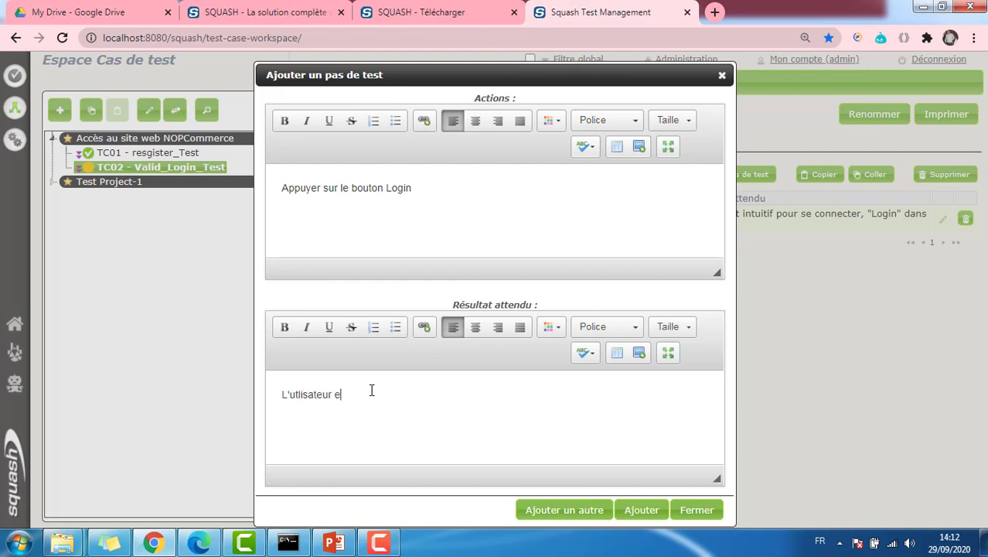
{"action": "type", "text": "st invité à renseigner une adresse emai"}
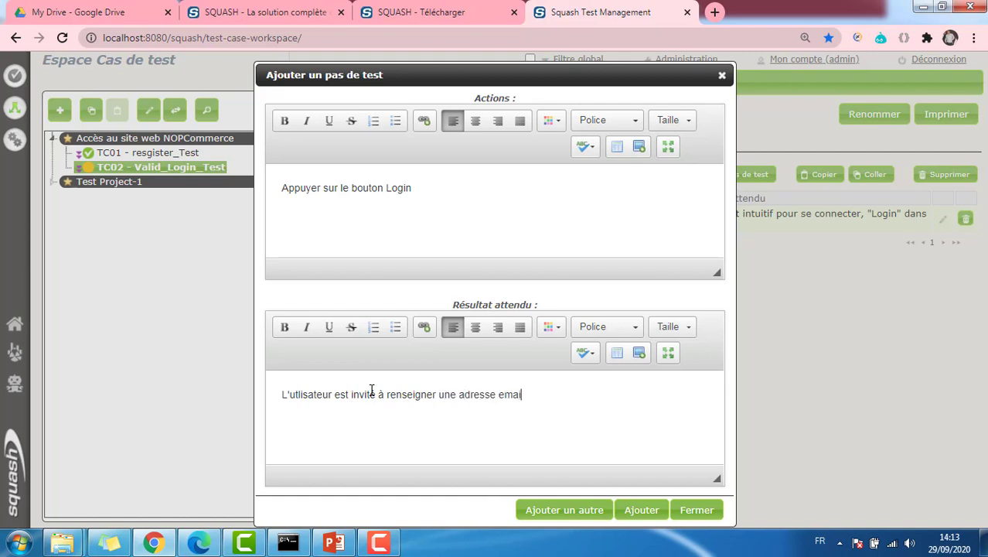
{"action": "type", "text": "l et un mot de passe"}
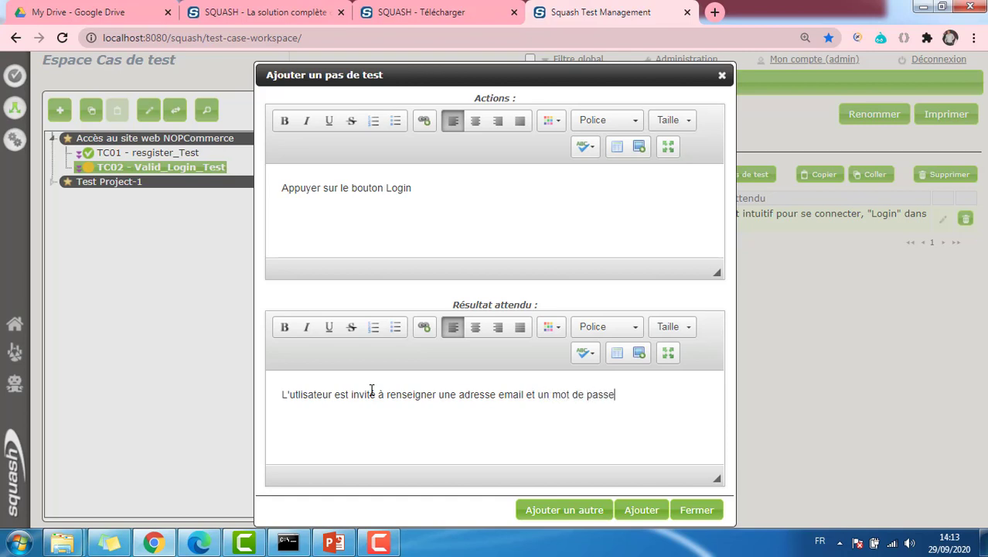
{"action": "left_click", "coordinate": [551, 511]}
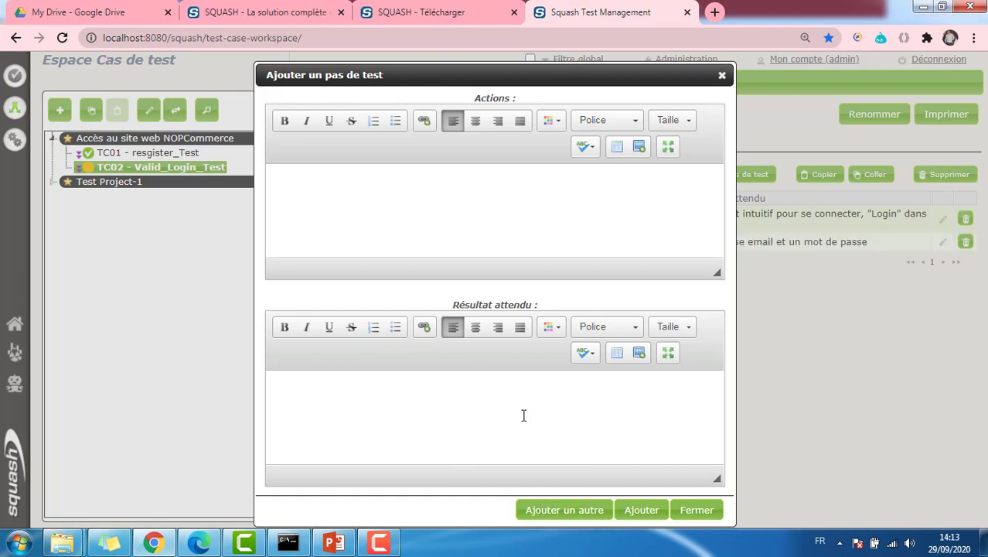
Add step 'Appuyer sur valider', expecting a redirect to the user's personal web page
{"action": "type", "text": "Appuyer sur valider"}
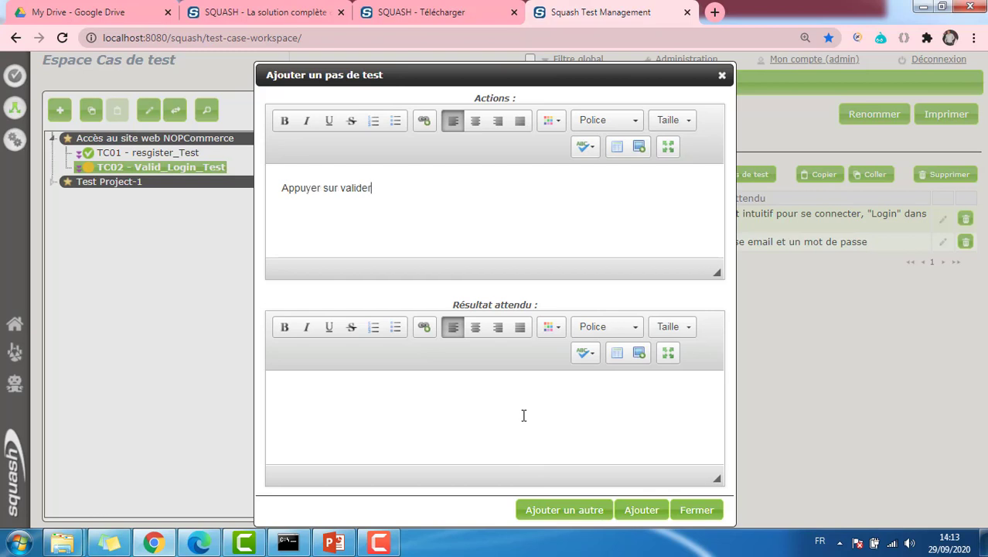
{"action": "left_click", "coordinate": [491, 414]}
{"action": "type", "text": "Le site redirige l'ut"}
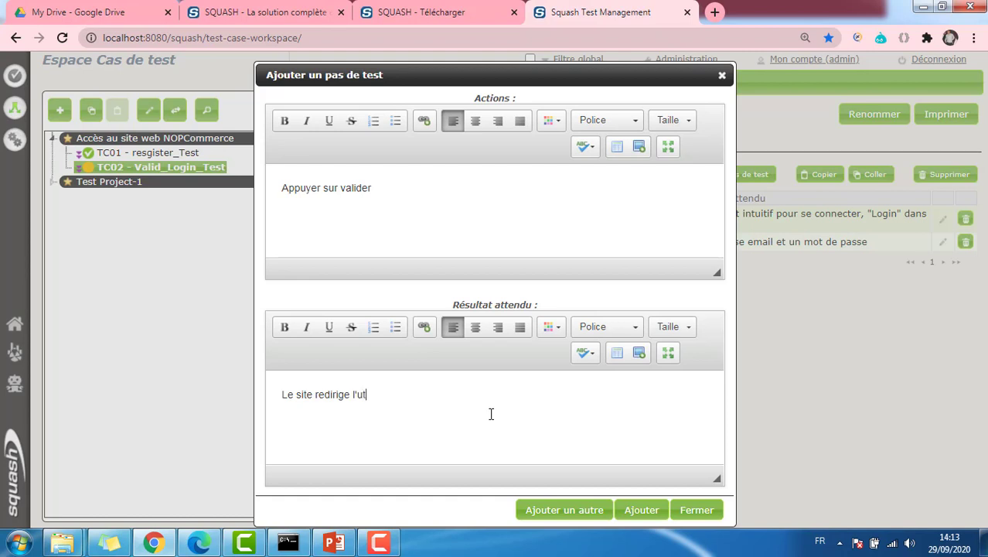
{"action": "type", "text": "ilisateur vers sa pag"}
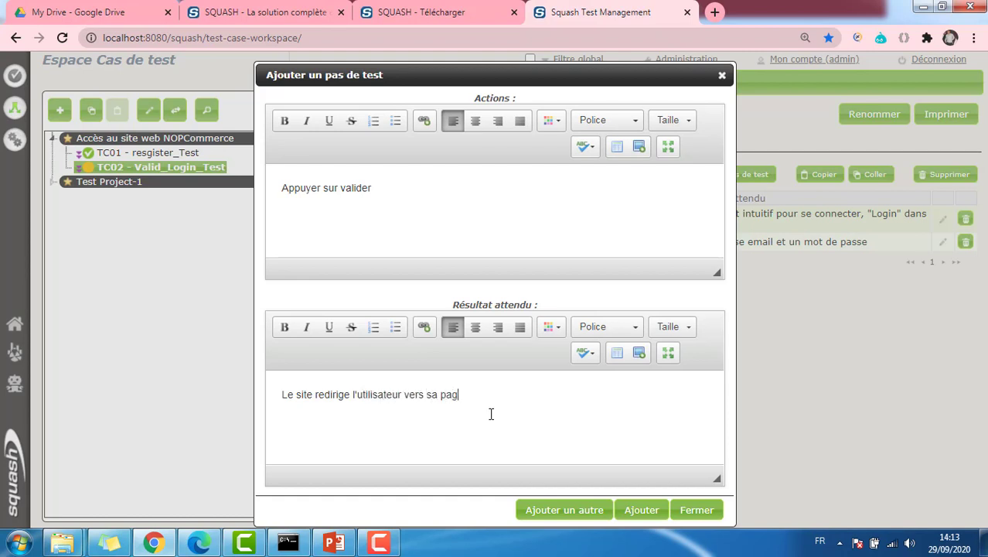
{"action": "type", "text": "e web personnelle"}
{"action": "left_click", "coordinate": [633, 510]}
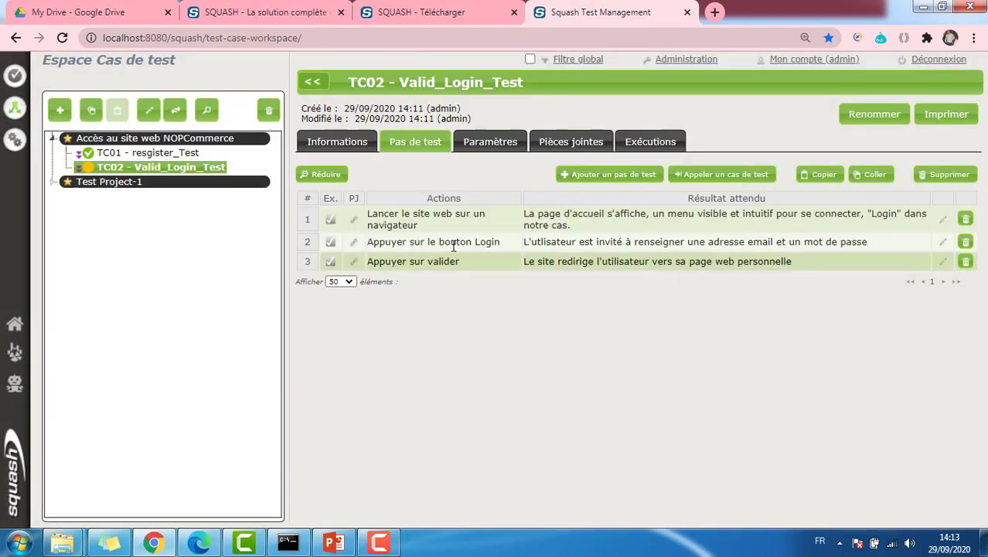
Set TC02's status to 3-Approuvé in its general information
{"action": "left_click", "coordinate": [336, 150]}
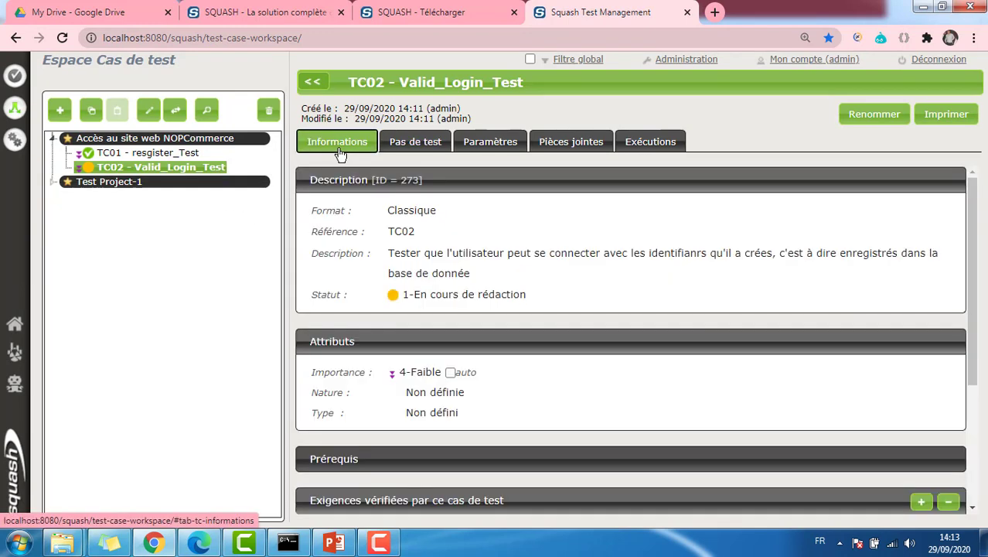
{"action": "left_click", "coordinate": [457, 295]}
{"action": "left_click", "coordinate": [460, 294]}
{"action": "left_click", "coordinate": [461, 323]}
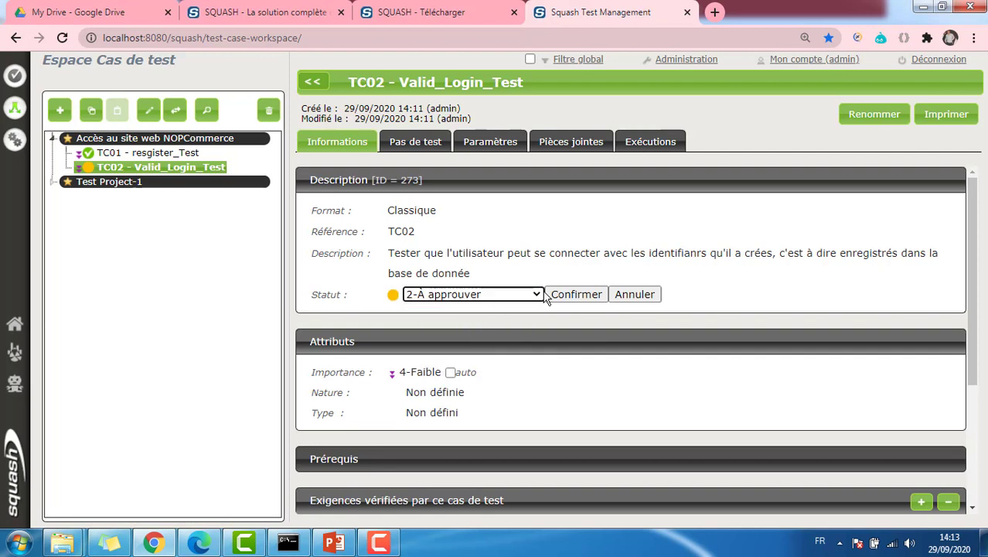
{"action": "left_click", "coordinate": [556, 298]}
{"action": "left_click", "coordinate": [461, 296]}
{"action": "left_click", "coordinate": [460, 296]}
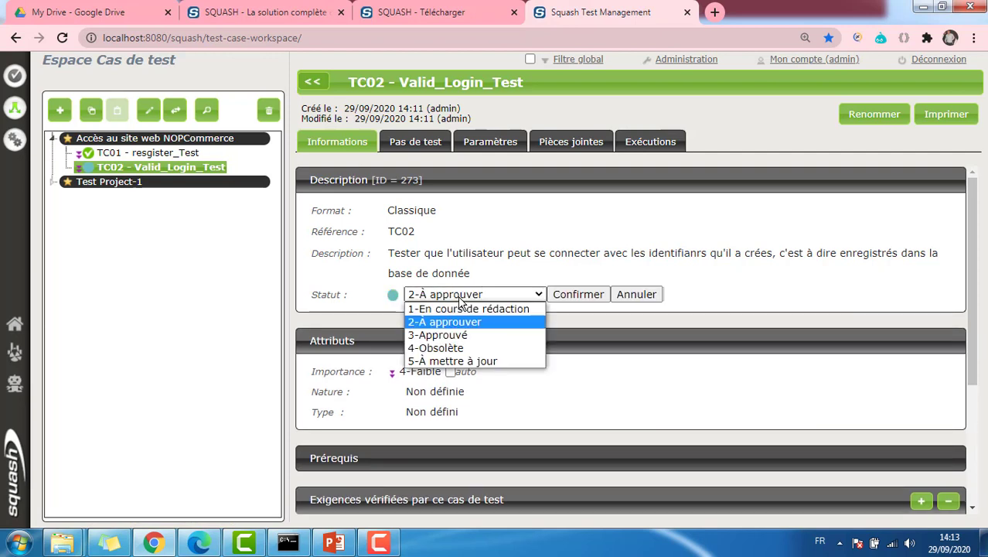
{"action": "left_click", "coordinate": [464, 336]}
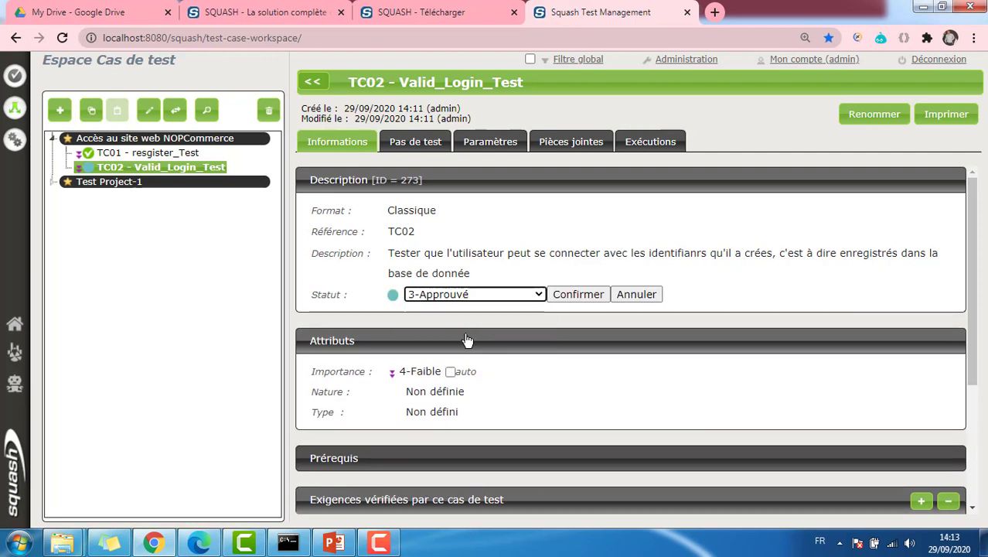
{"action": "left_click", "coordinate": [571, 298]}
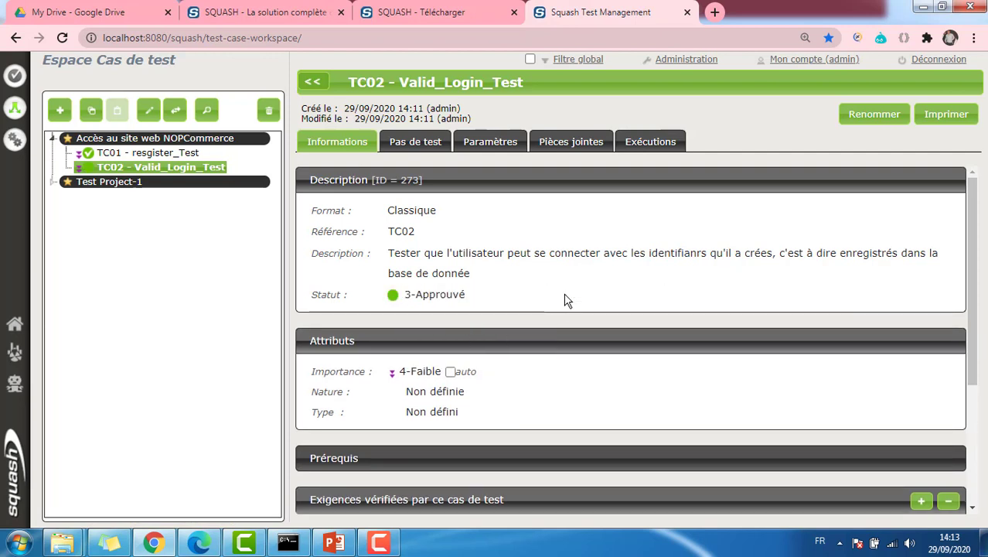
Set TC02's Nature to Sécurité and its Type to Recevabilité
{"action": "left_click", "coordinate": [442, 389]}
{"action": "left_click", "coordinate": [434, 393]}
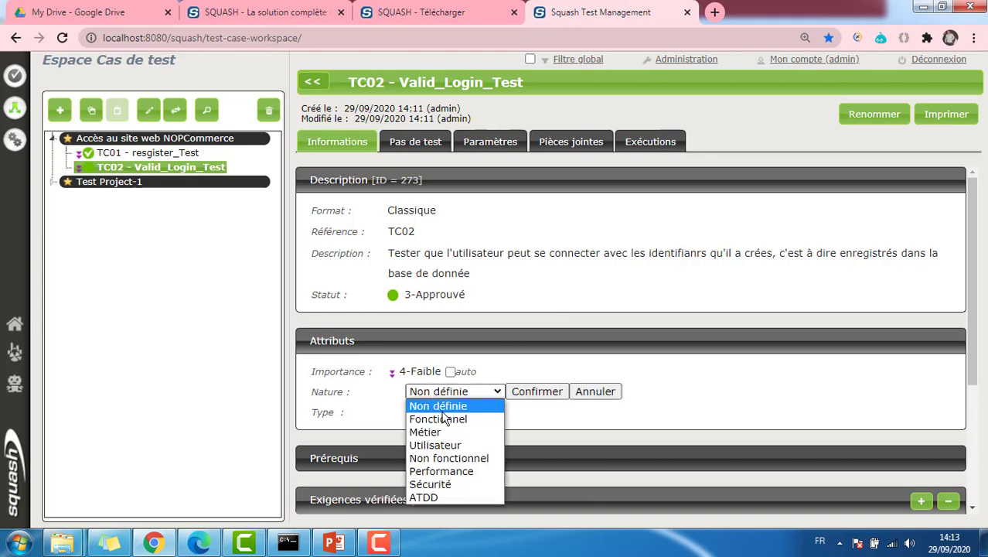
{"action": "left_click", "coordinate": [448, 480]}
{"action": "left_click", "coordinate": [523, 396]}
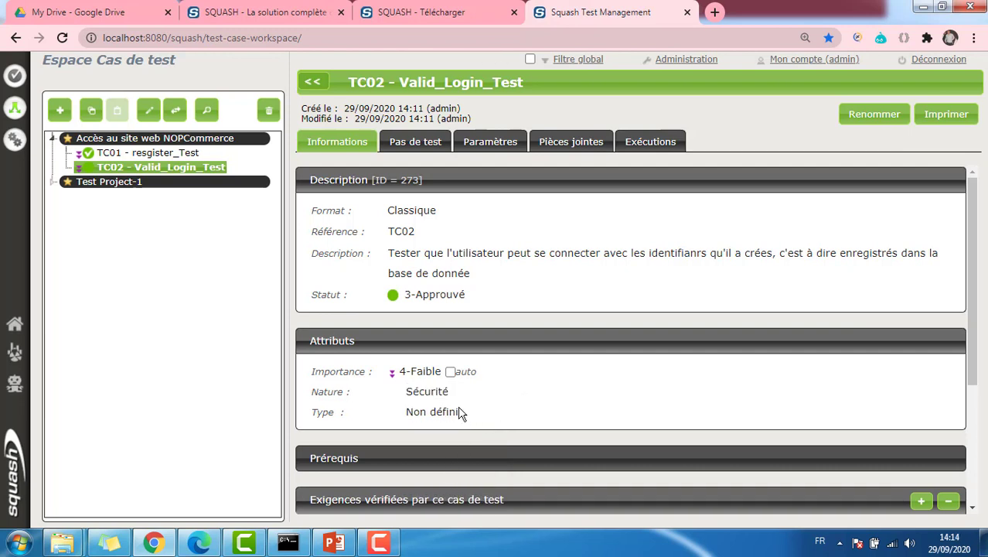
{"action": "left_click", "coordinate": [455, 412]}
{"action": "left_click", "coordinate": [451, 413]}
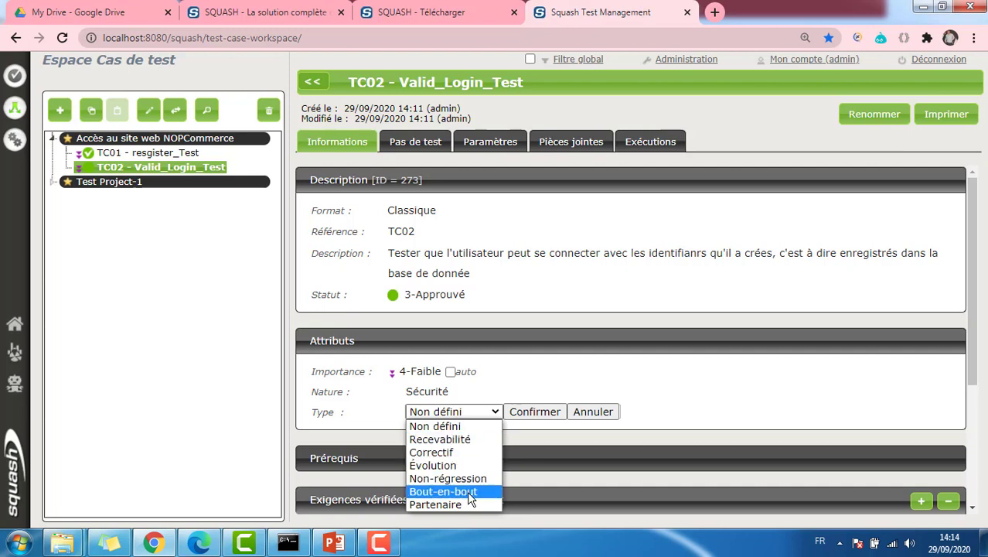
{"action": "left_click", "coordinate": [440, 439]}
{"action": "left_click", "coordinate": [523, 414]}
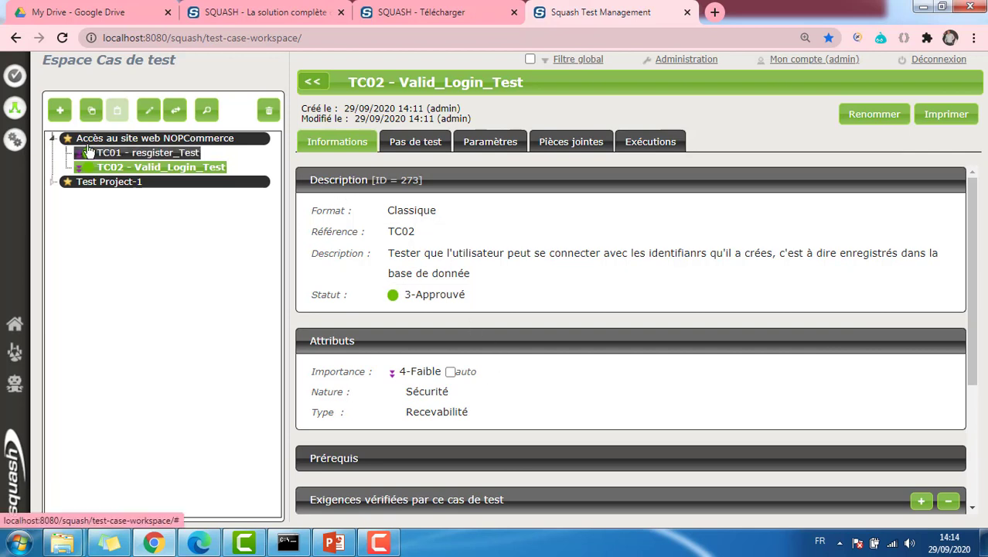
{"action": "left_click", "coordinate": [155, 137]}
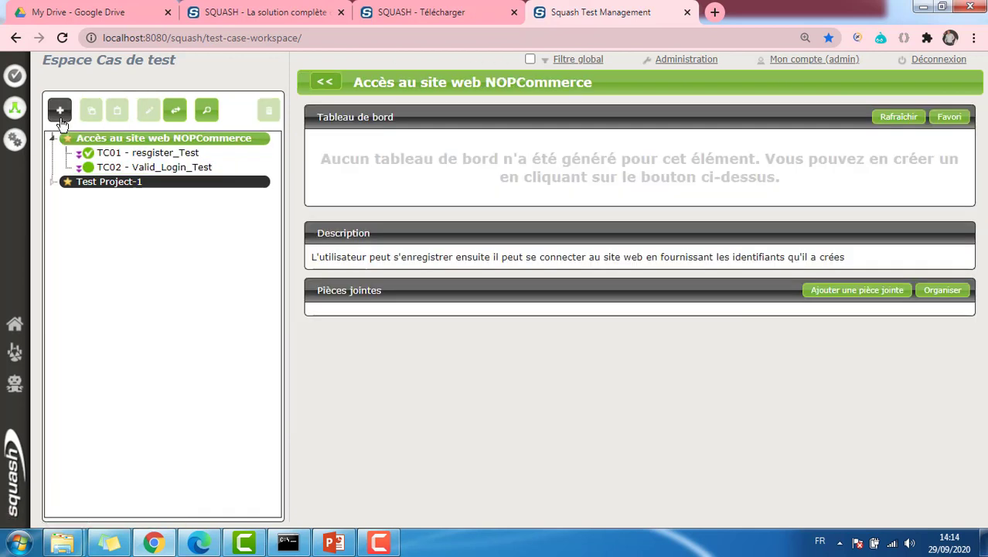
Start a new NOPCommerce test case named Invalid_Login_Test with reference TC03
{"action": "left_click", "coordinate": [60, 111]}
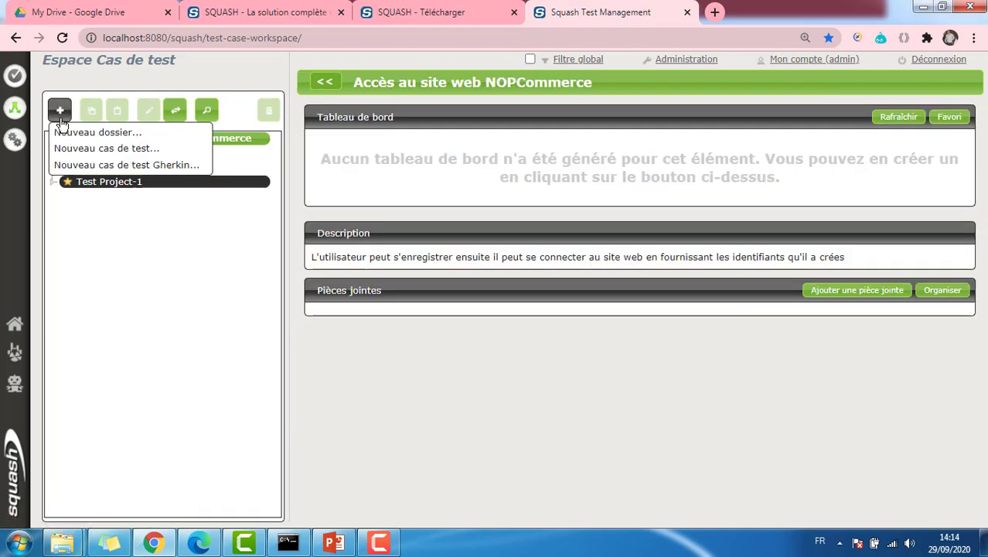
{"action": "left_click", "coordinate": [124, 149]}
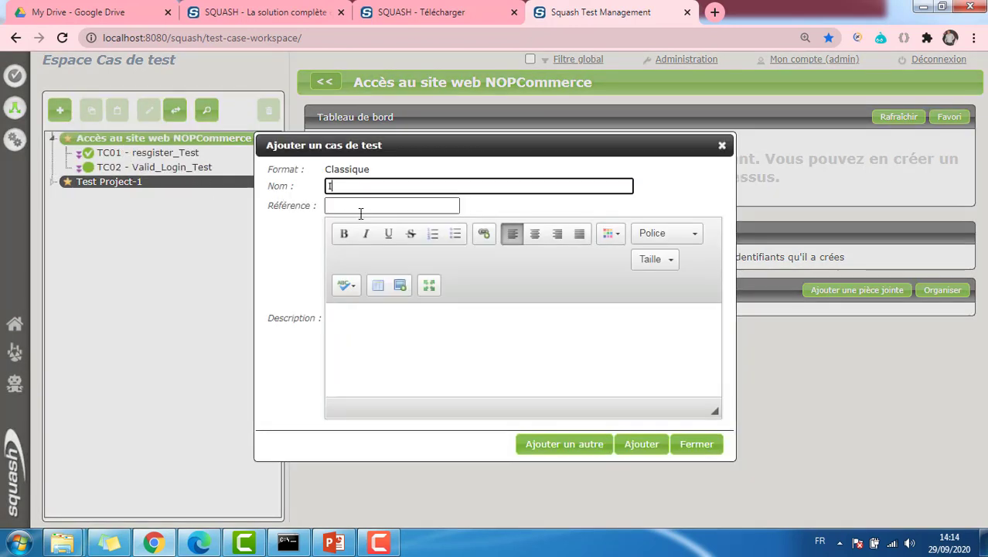
{"action": "type", "text": "Invalid_Login_Test"}
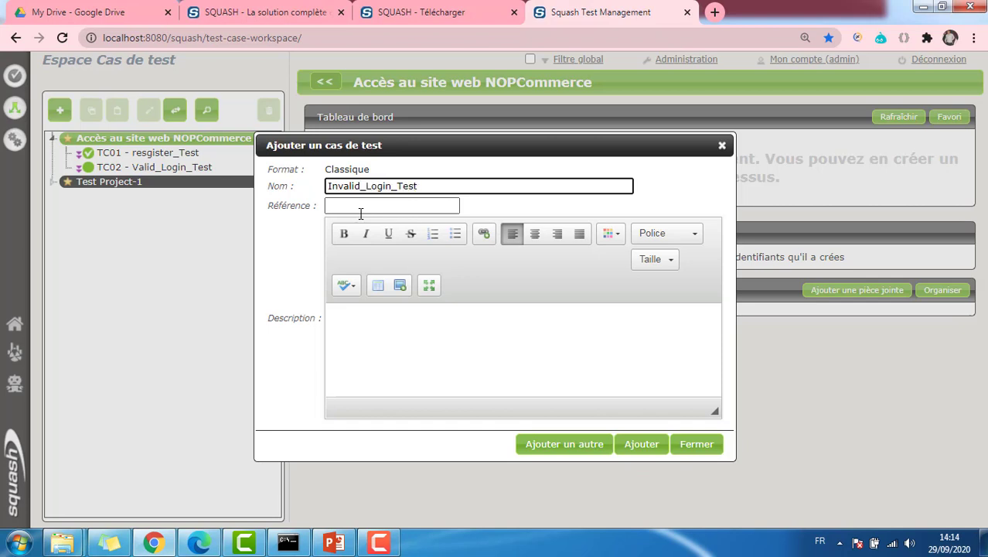
{"action": "left_click", "coordinate": [361, 205]}
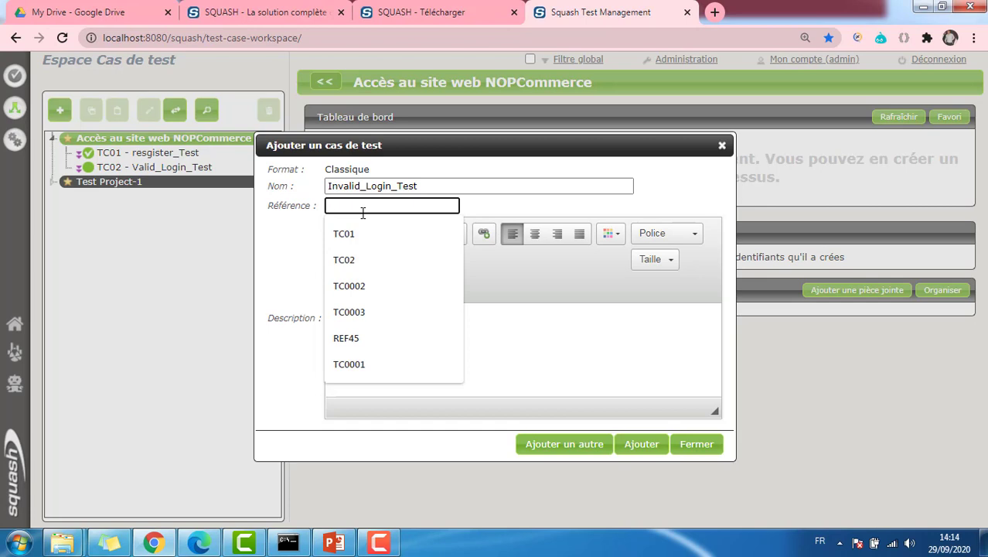
{"action": "type", "text": "TC03"}
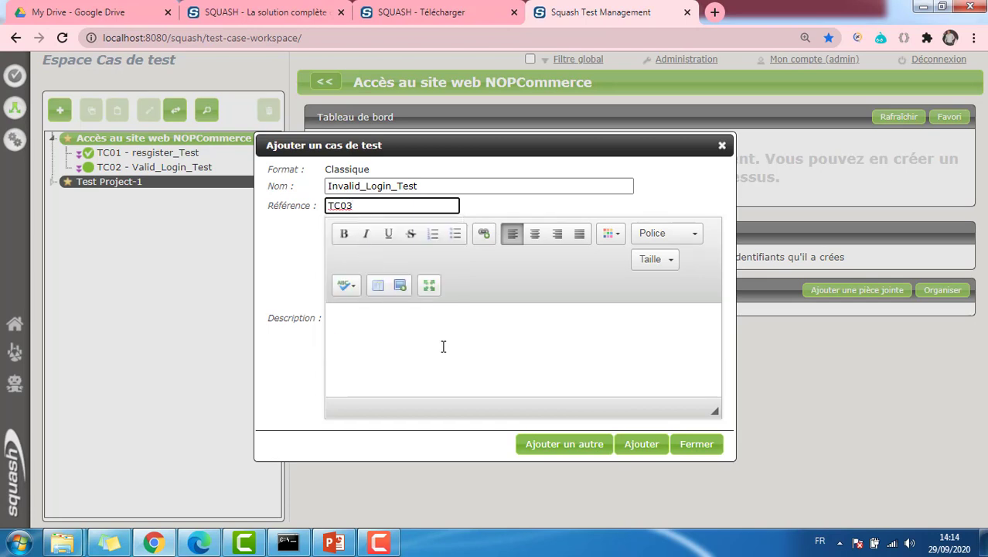
{"action": "left_click", "coordinate": [571, 452]}
{"action": "left_click", "coordinate": [511, 375]}
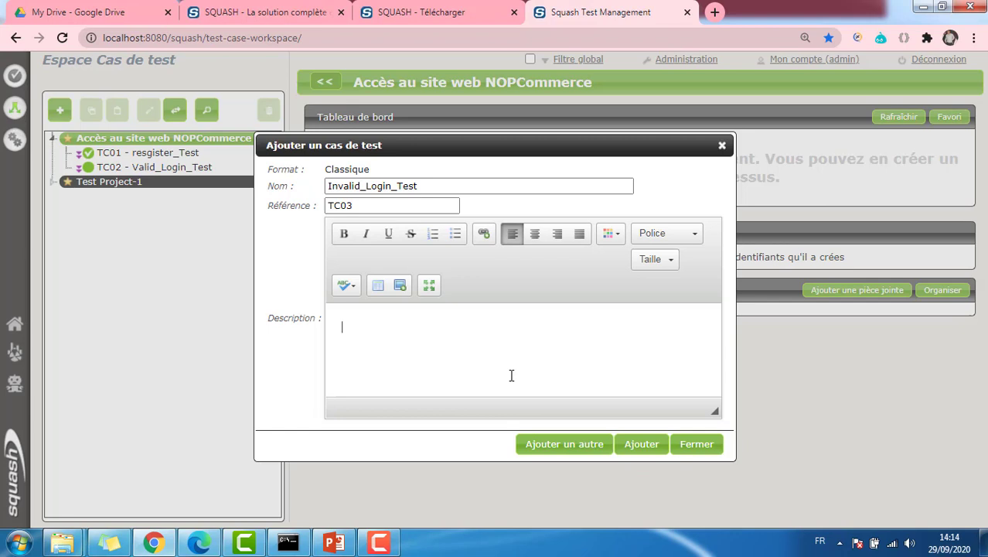
Describe TC03 as testing that login fails with invalid credentials not registered in the database
{"action": "type", "text": "Tester que l'utilisateur n"}
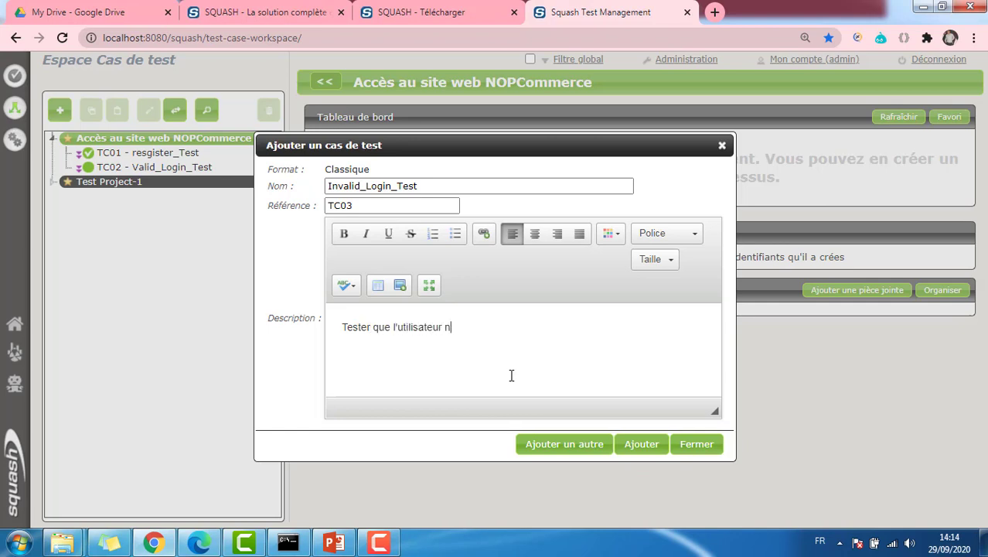
{"action": "type", "text": "e peut pas se connecter a"}
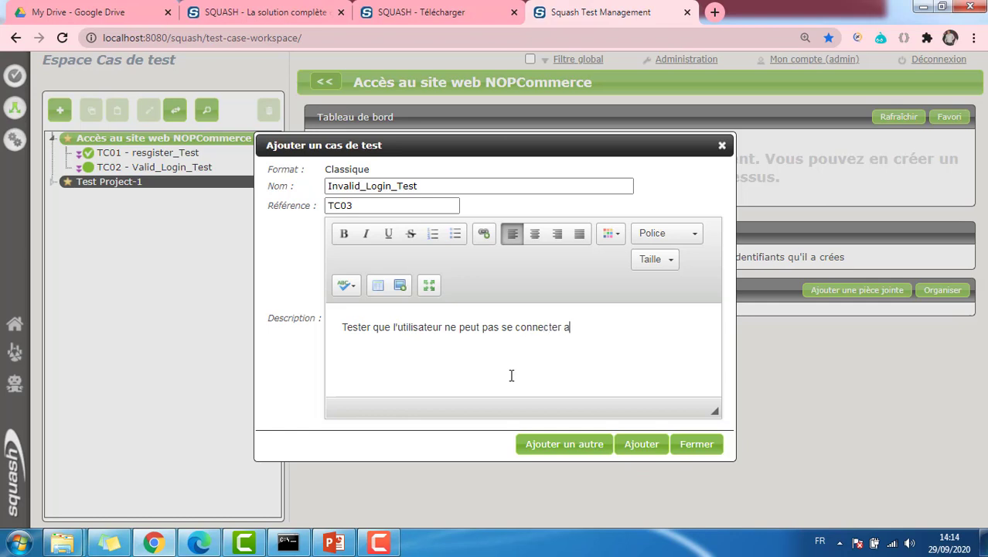
{"action": "type", "text": "vec des identifiants inva"}
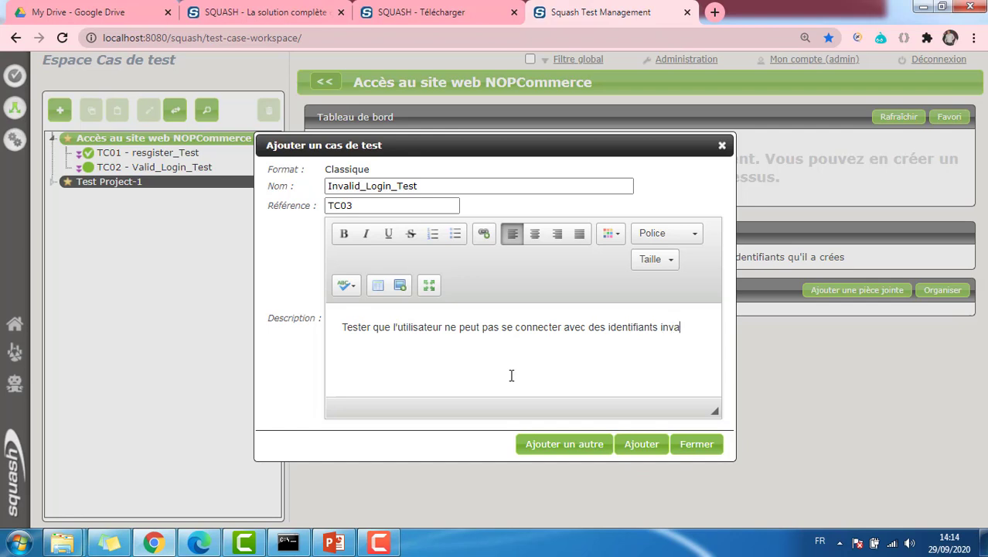
{"action": "type", "text": "lide"}
{"action": "type", "text": "Email et ou,"}
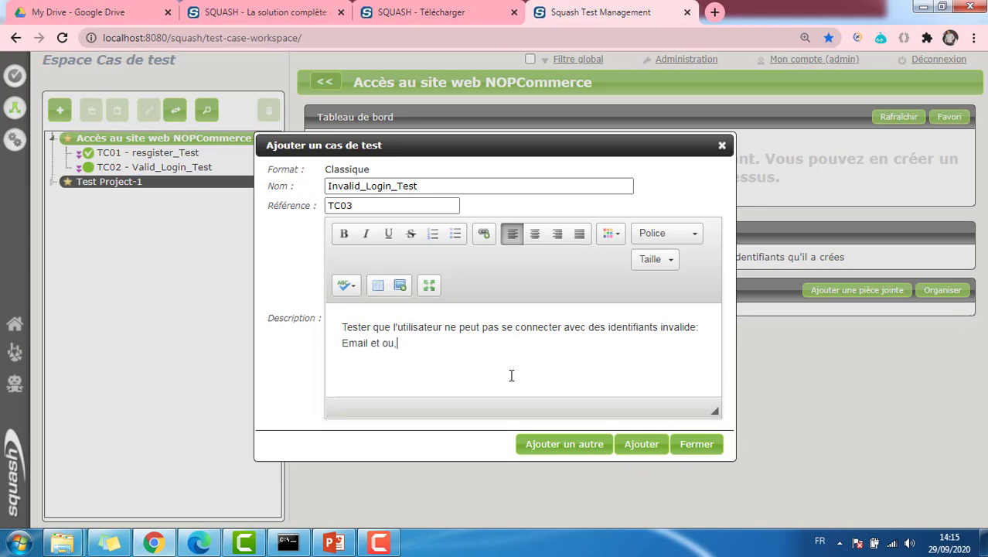
{"action": "type", "text": " mot de passe non i"}
{"action": "key", "text": "BackSpace"}
{"action": "type", "text": "en"}
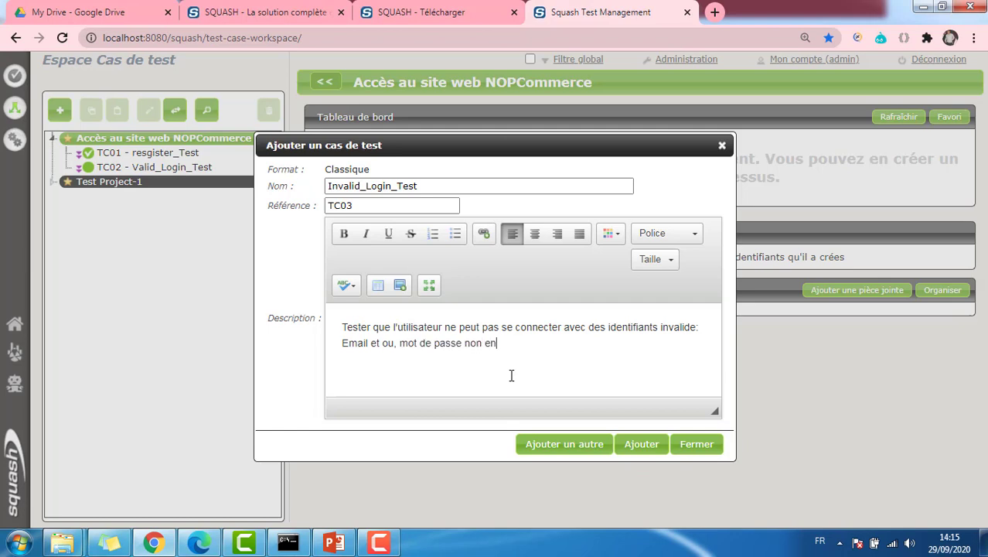
{"action": "type", "text": "registrés dans n"}
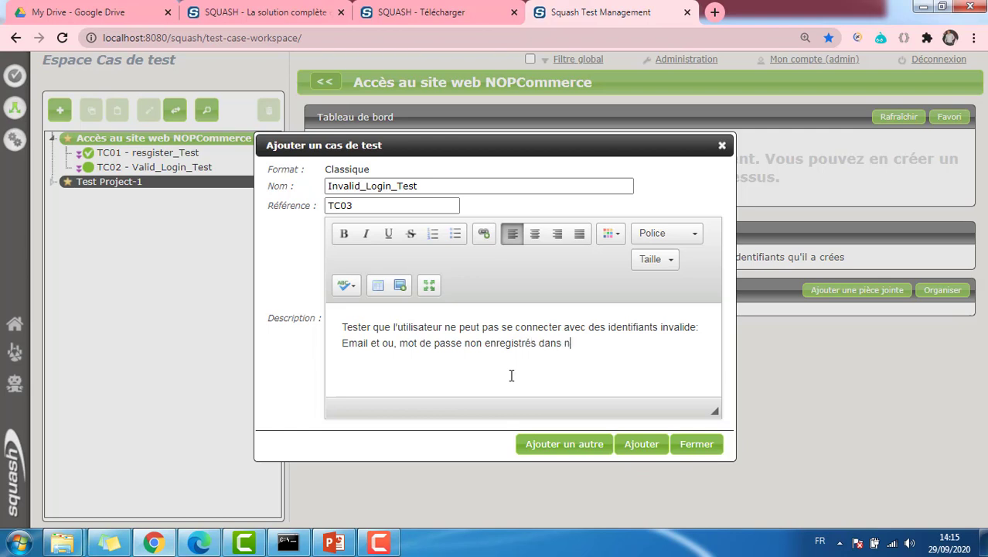
{"action": "type", "text": "otre base de donnée"}
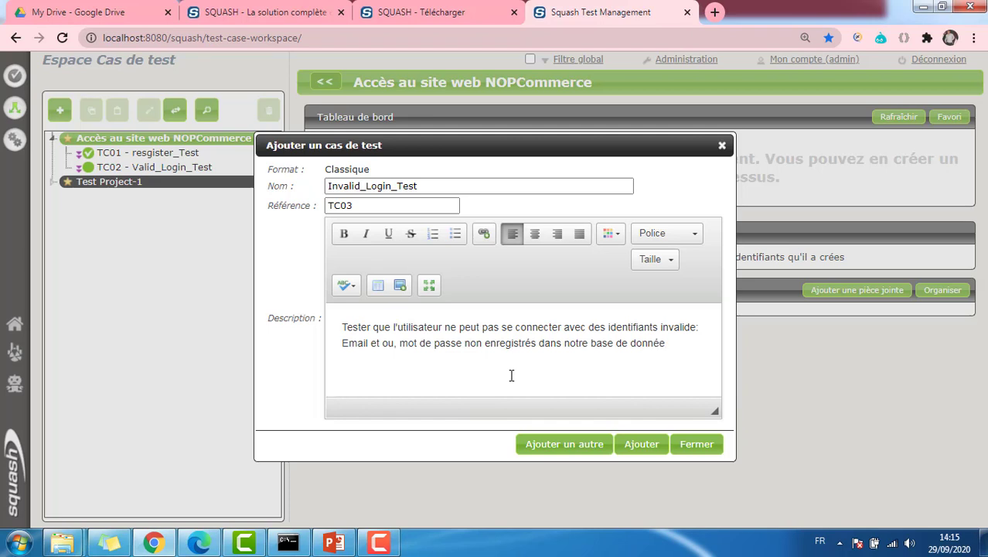
Create TC03 and add step 1: launch the site and press Login, expecting an email/password prompt
{"action": "left_click", "coordinate": [637, 444]}
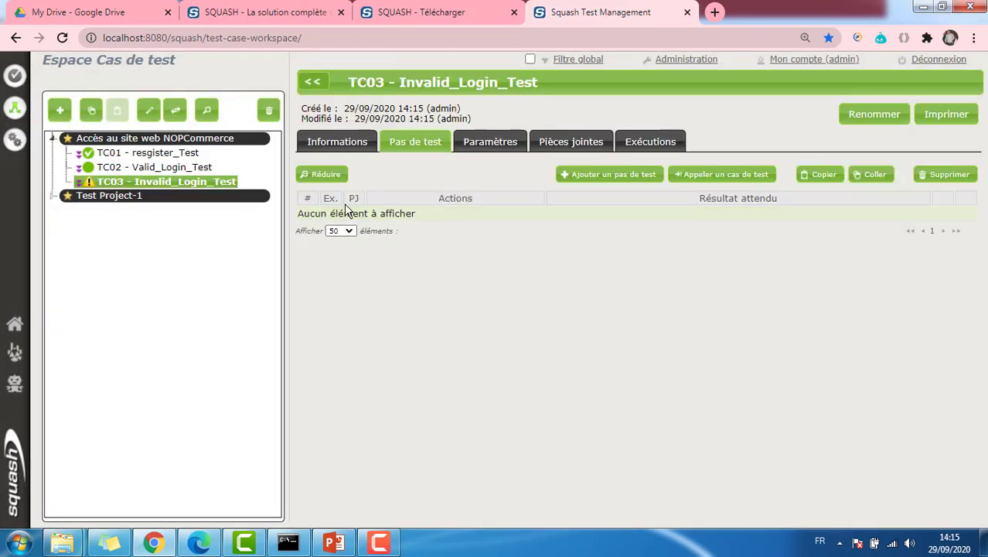
{"action": "left_click", "coordinate": [611, 178]}
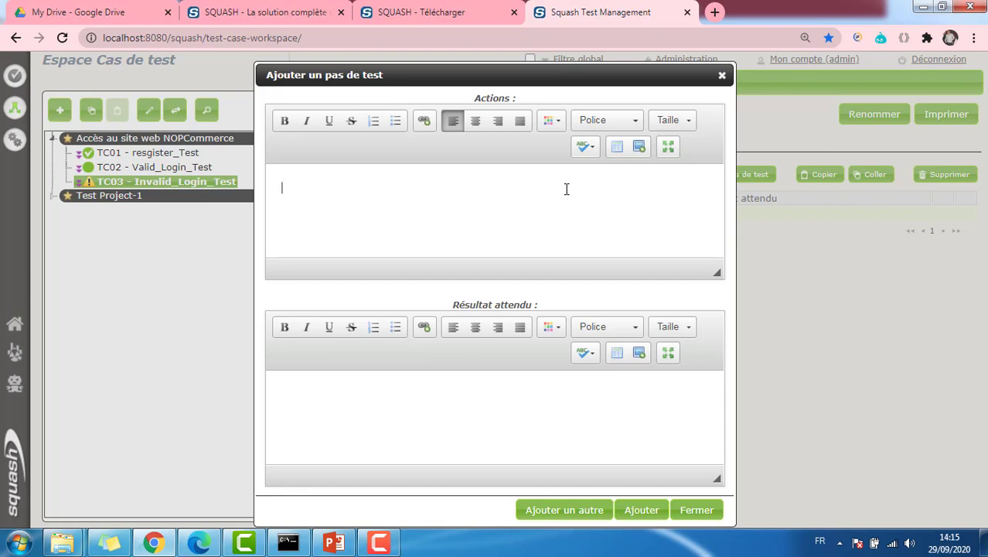
{"action": "type", "text": "Lancer le n"}
{"action": "key", "text": "BackSpace"}
{"action": "type", "text": "site web sur le "}
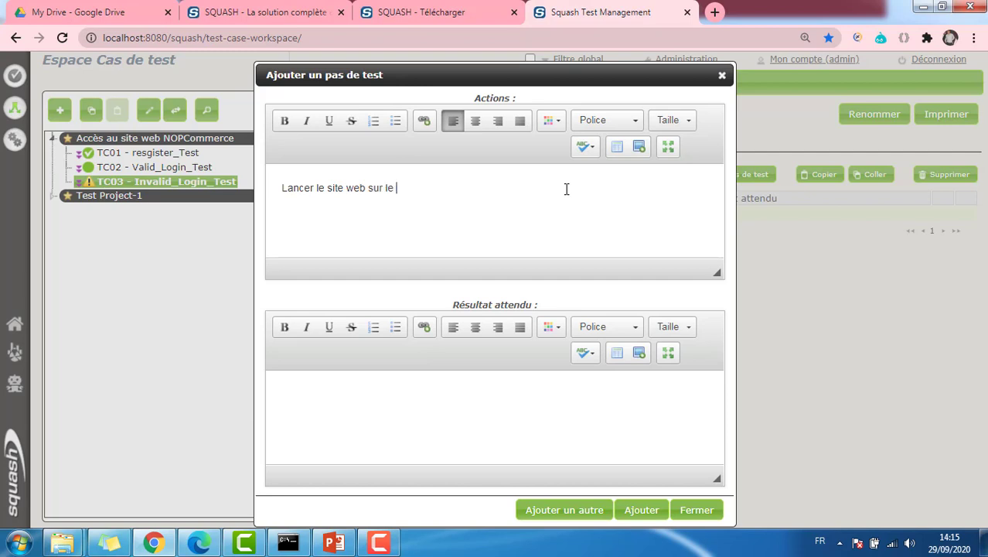
{"action": "type", "text": "navigateur et appuyer s"}
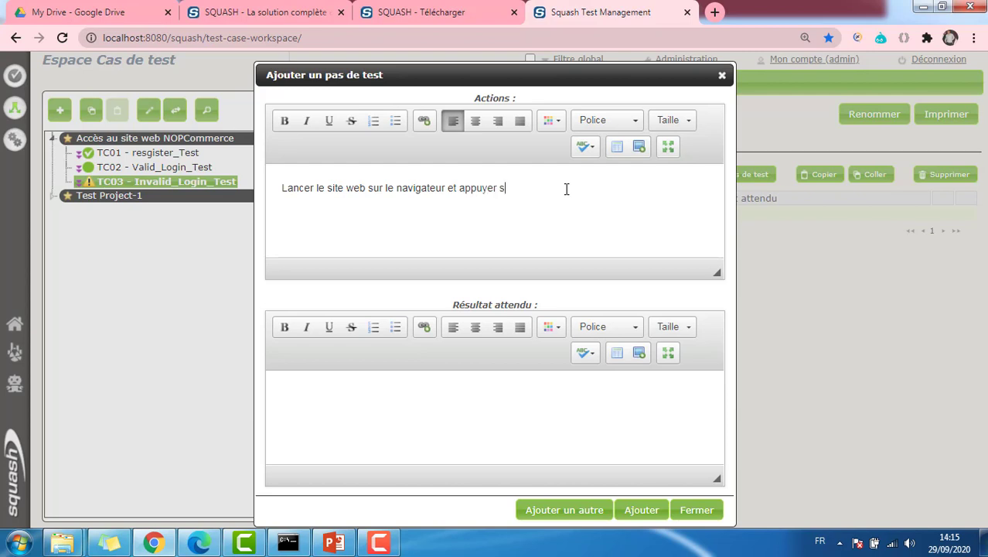
{"action": "type", "text": "ur le bouton Login"}
{"action": "left_click", "coordinate": [404, 391]}
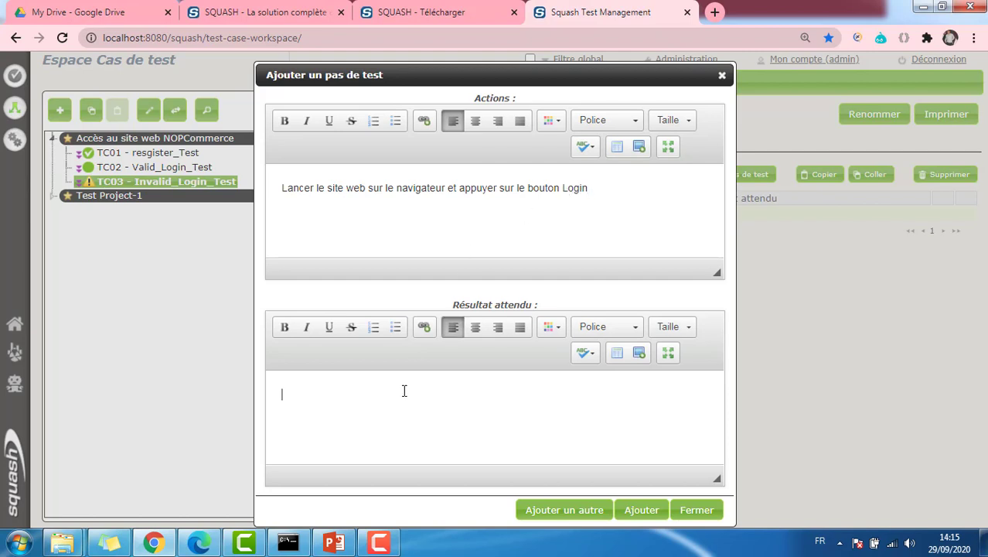
{"action": "type", "text": "L'utilisateur est invité"}
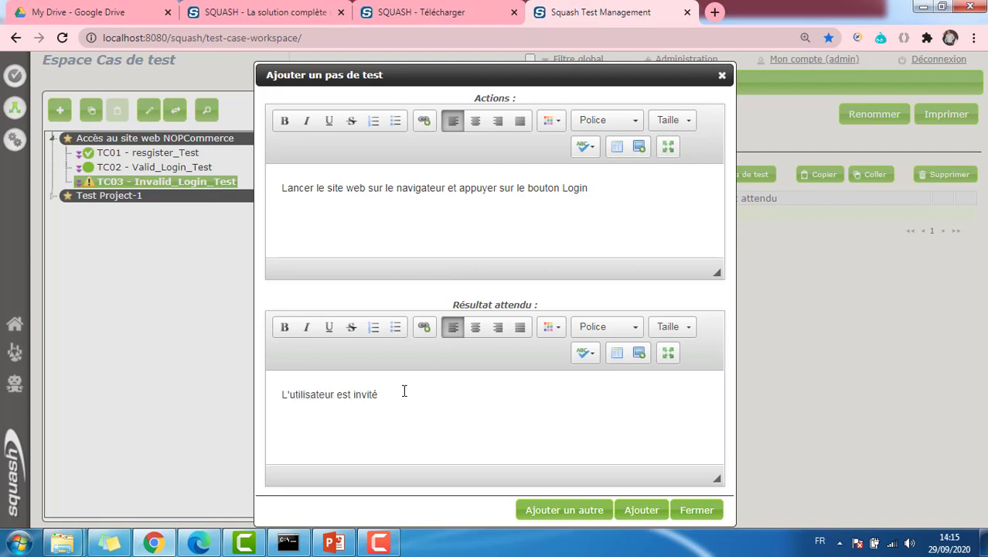
{"action": "type", "text": " à renseigner une adresse mail et un p"}
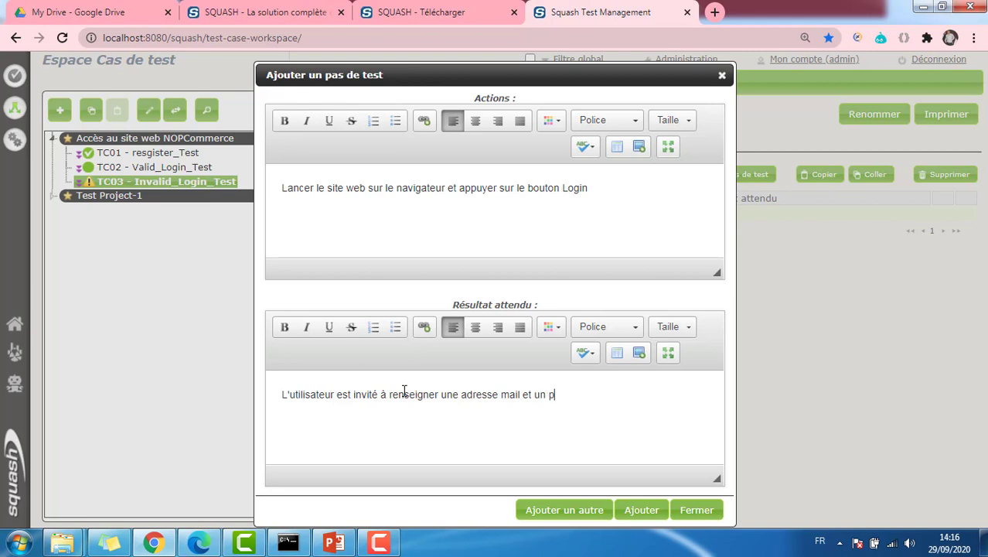
{"action": "type", "text": "assword"}
{"action": "left_click", "coordinate": [551, 510]}
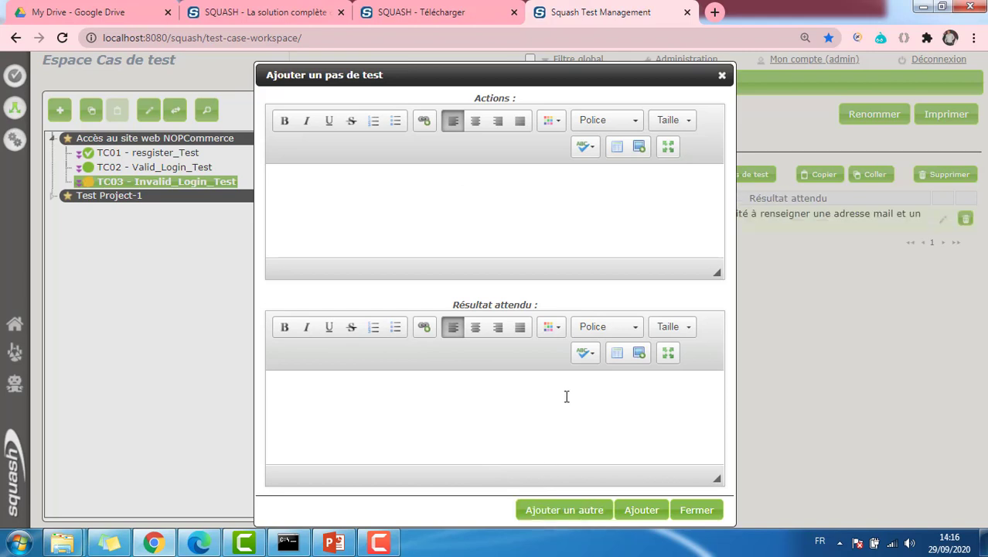
Write TC03 step 2: enter an invalid email or password, expecting an invalid-credentials message
{"action": "type", "text": "Renseigner une "}
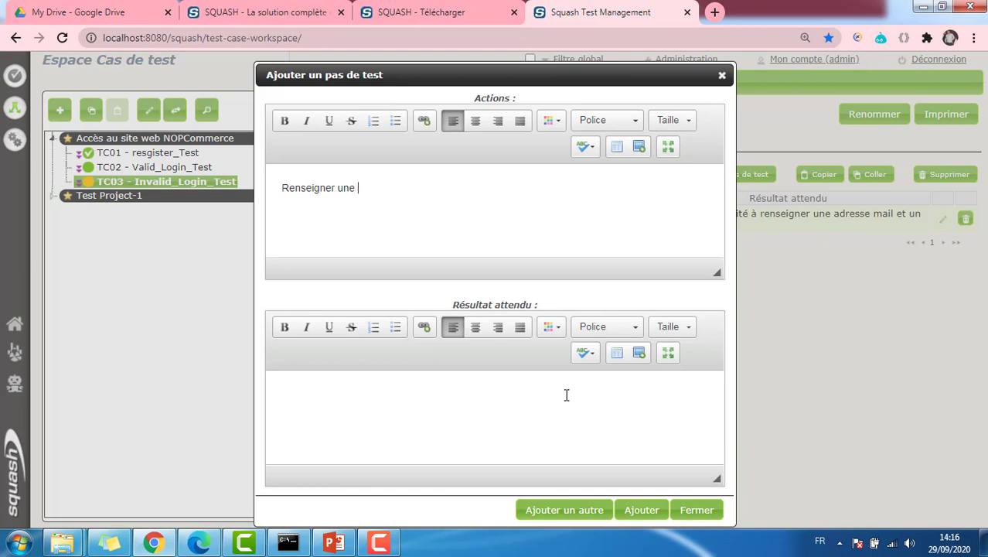
{"action": "type", "text": "adresse mail ou u"}
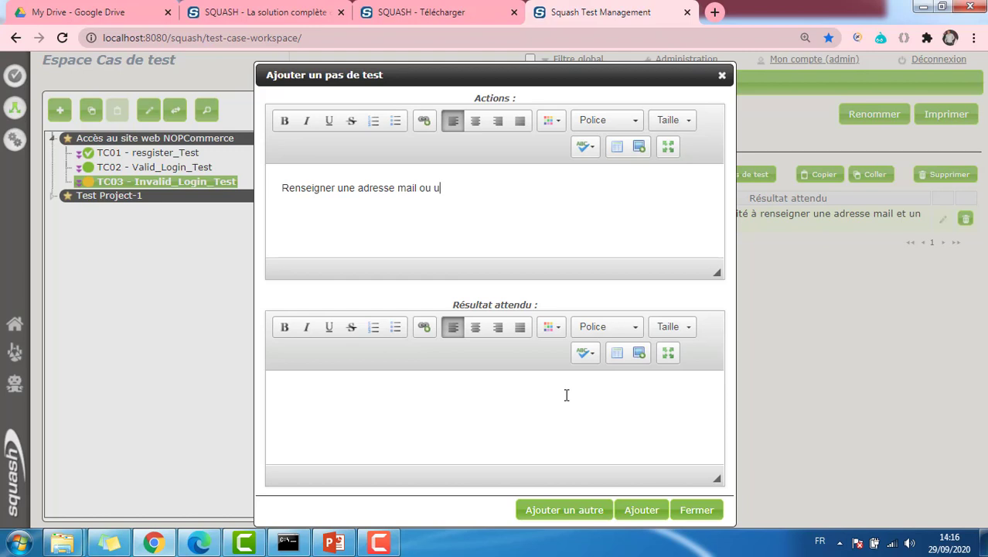
{"action": "type", "text": "n mot de passe invalide"}
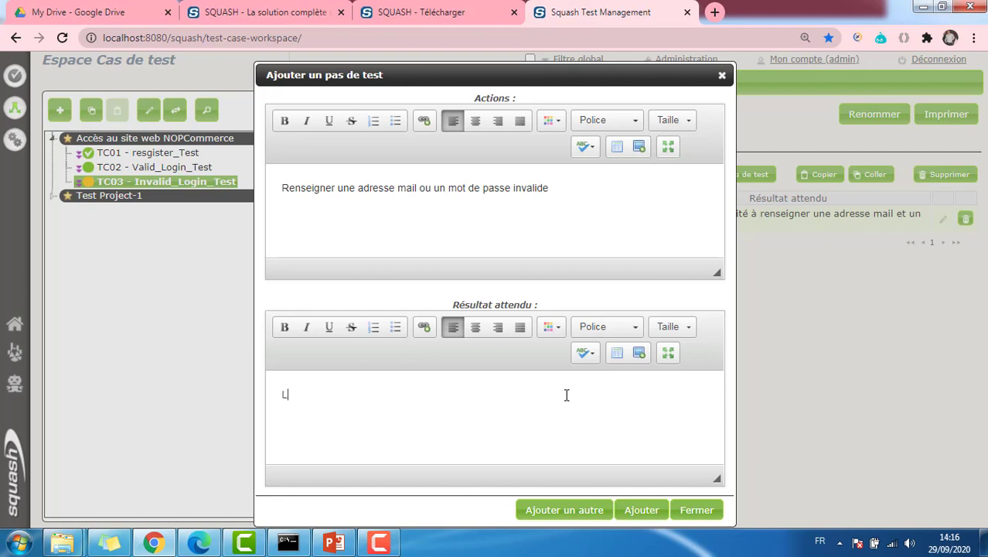
{"action": "type", "text": "utilisateur reçoit u"}
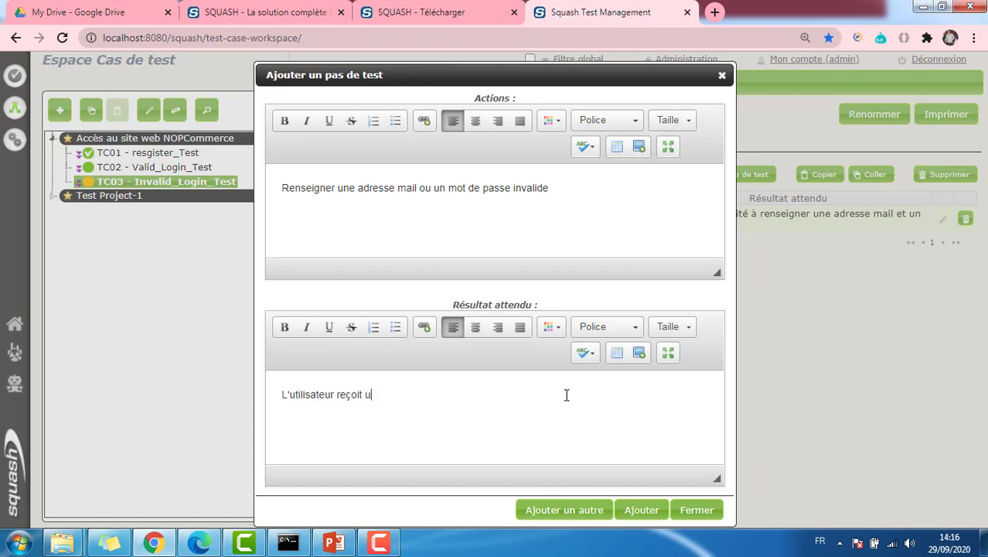
{"action": "type", "text": "n message l'informant q"}
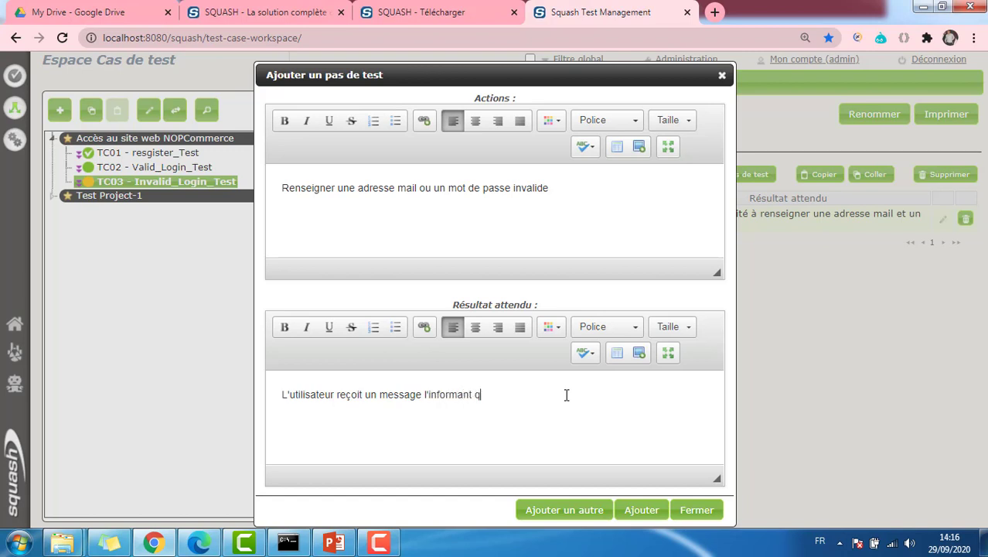
{"action": "type", "text": "ue l'adresse mail ou le password e"}
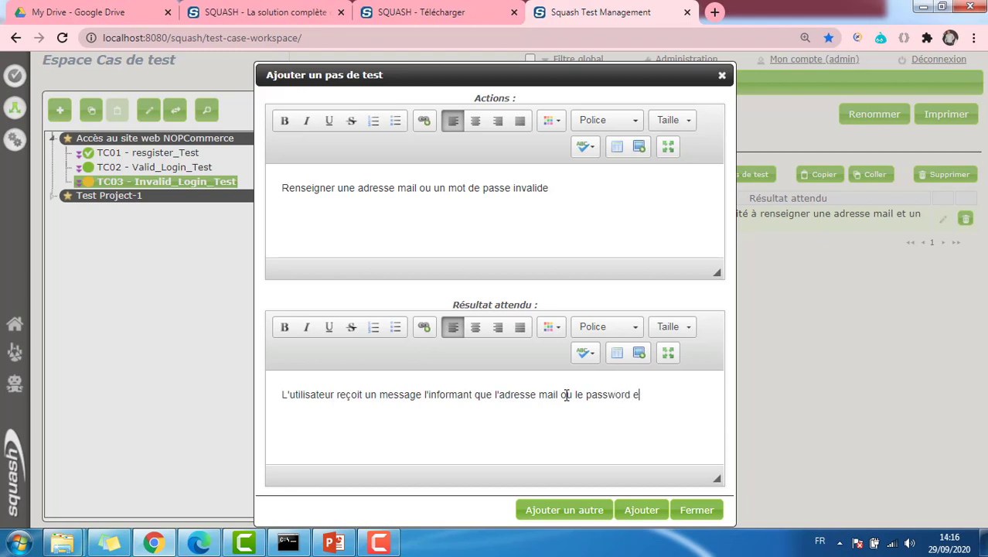
{"action": "type", "text": "st invalide"}
Save TC03's second step and link requirement ex0002 Login_Valid as verified by it
{"action": "left_click", "coordinate": [642, 509]}
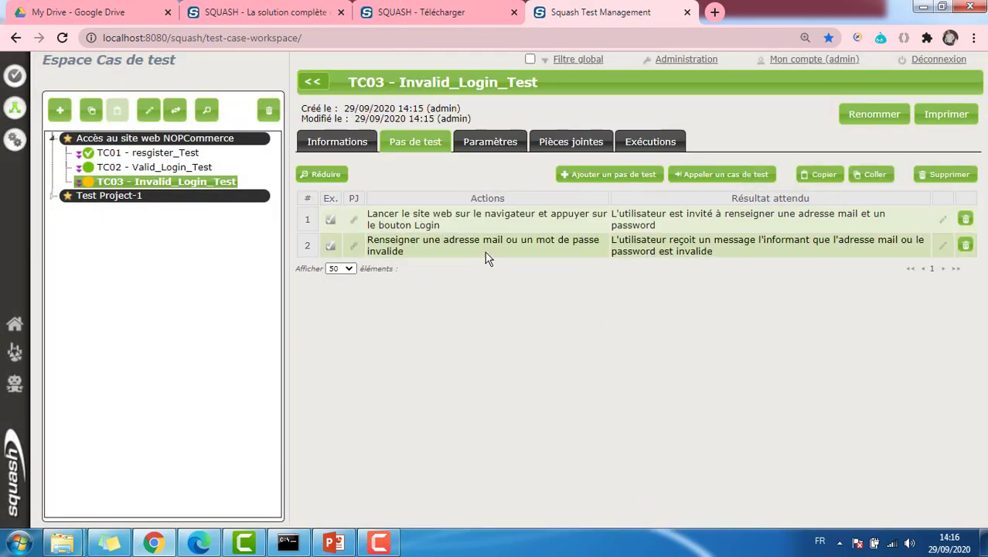
{"action": "left_click", "coordinate": [362, 149]}
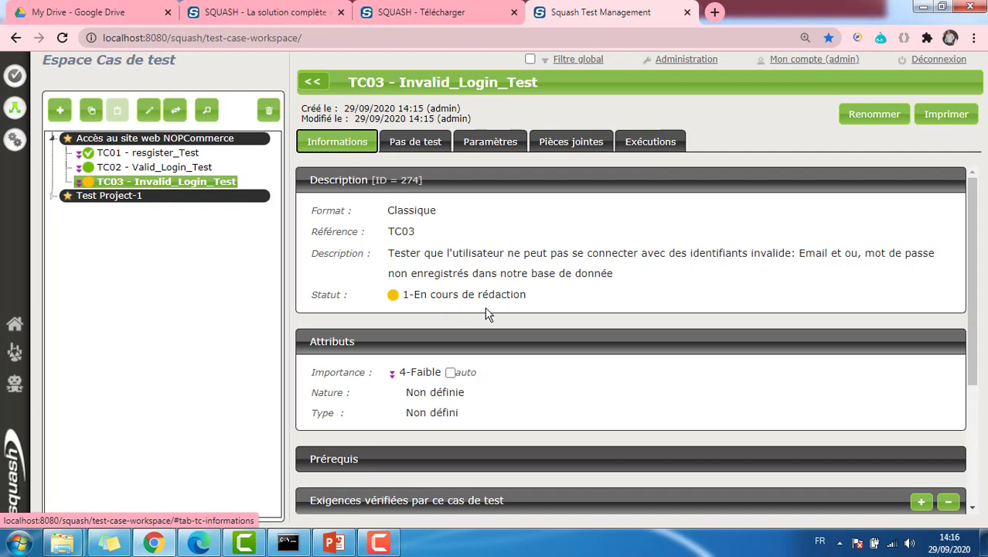
{"action": "scroll", "coordinate": [487, 314], "scroll_direction": "down", "scroll_amount": 3}
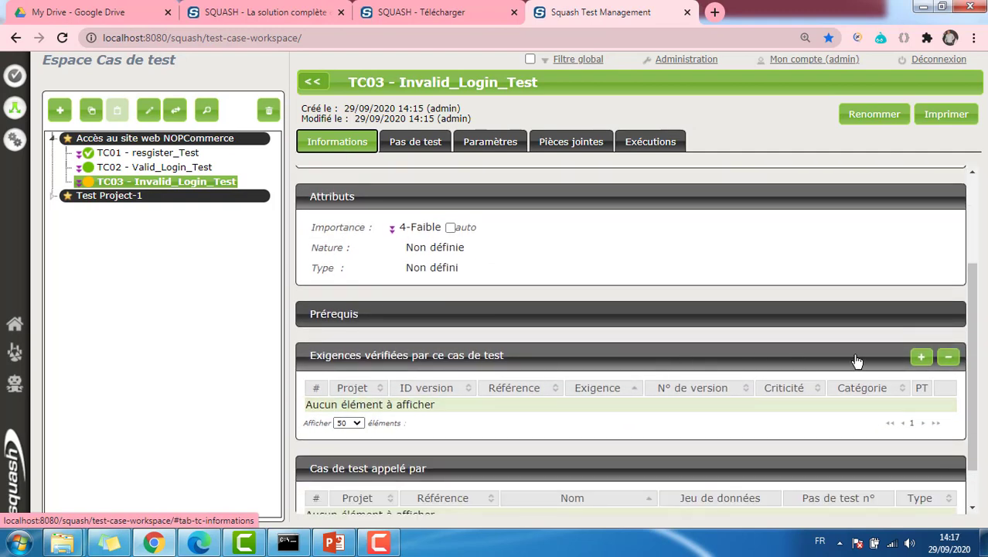
{"action": "left_click", "coordinate": [920, 357]}
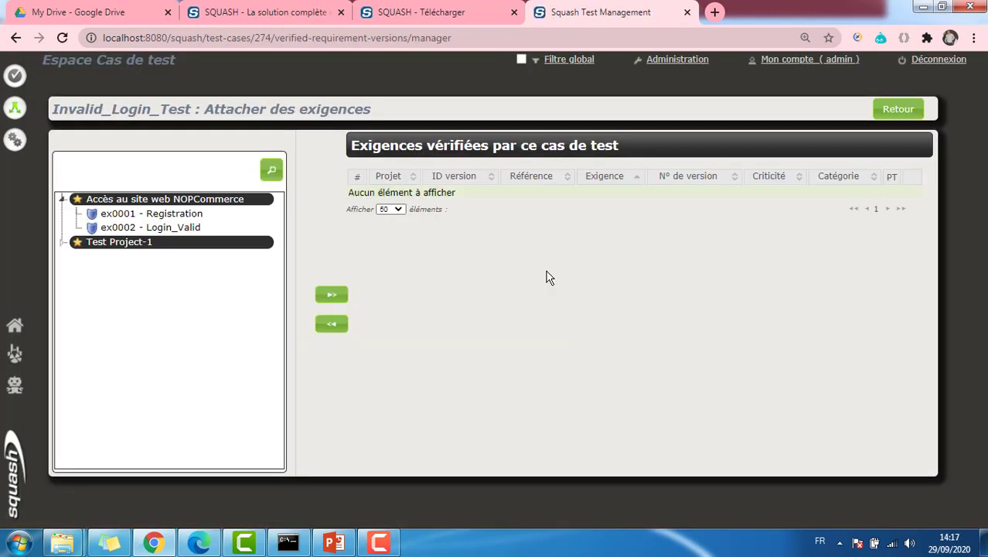
{"action": "left_click", "coordinate": [183, 231]}
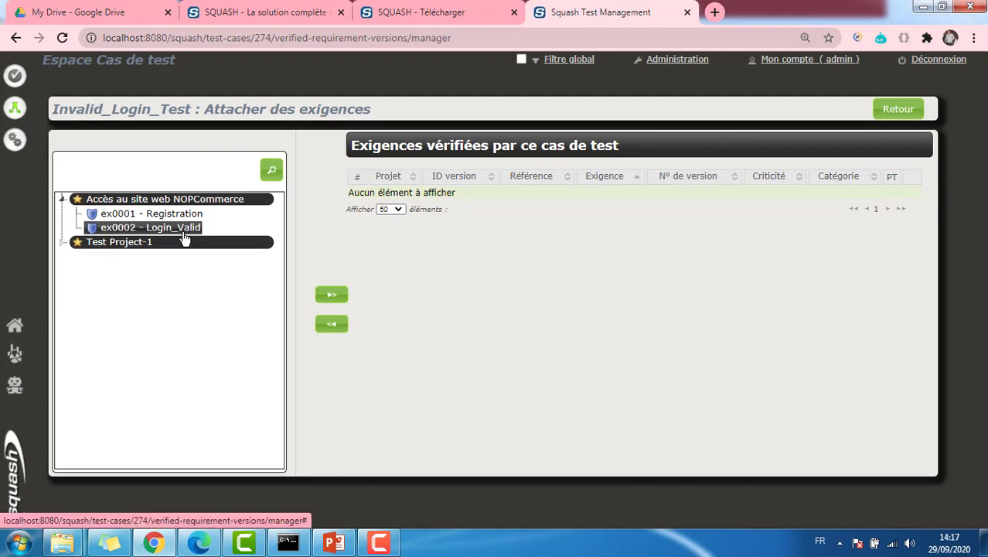
{"action": "left_click", "coordinate": [324, 297]}
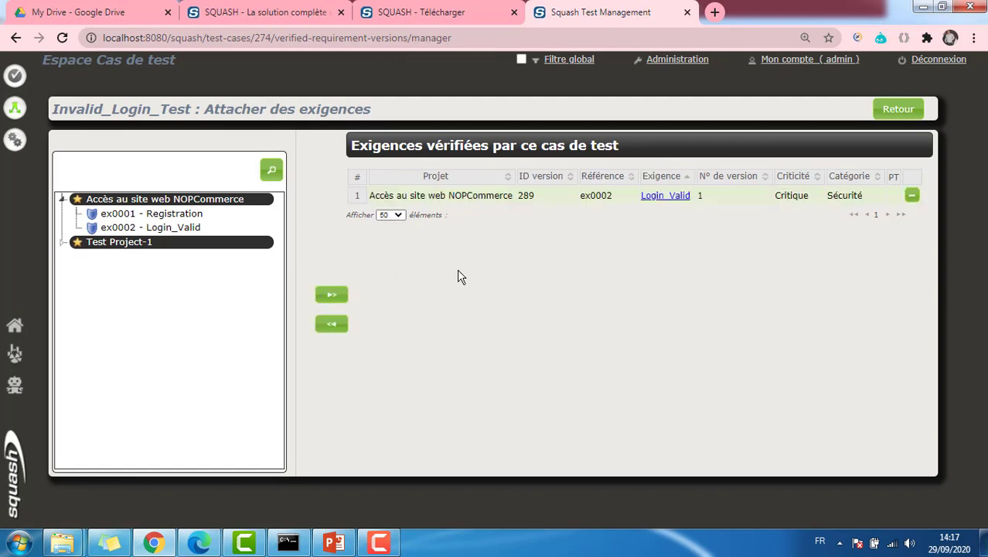
Review TC02, then begin a campaign named CT_RF_Register with reference CT_01
{"action": "left_click", "coordinate": [885, 109]}
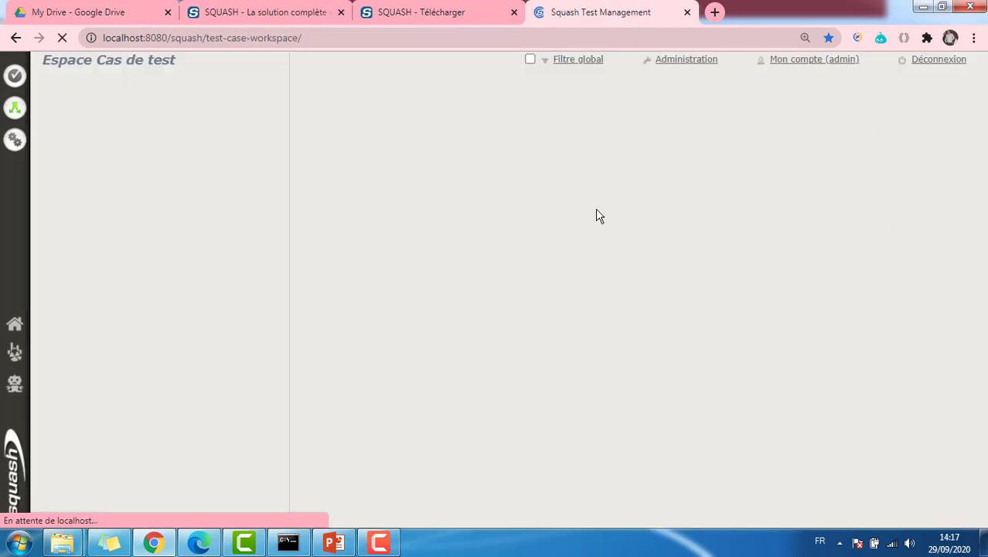
{"action": "left_click", "coordinate": [155, 167]}
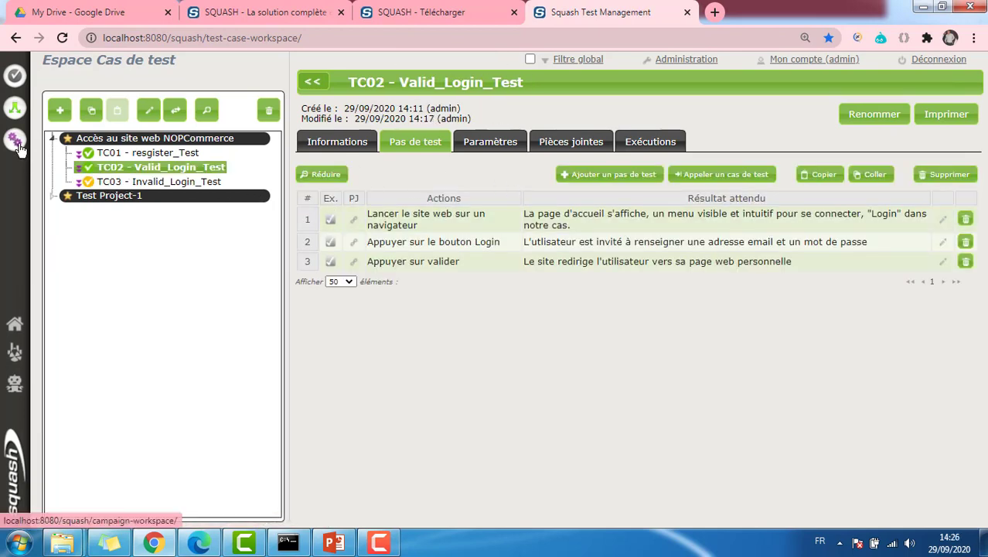
{"action": "left_click", "coordinate": [16, 141]}
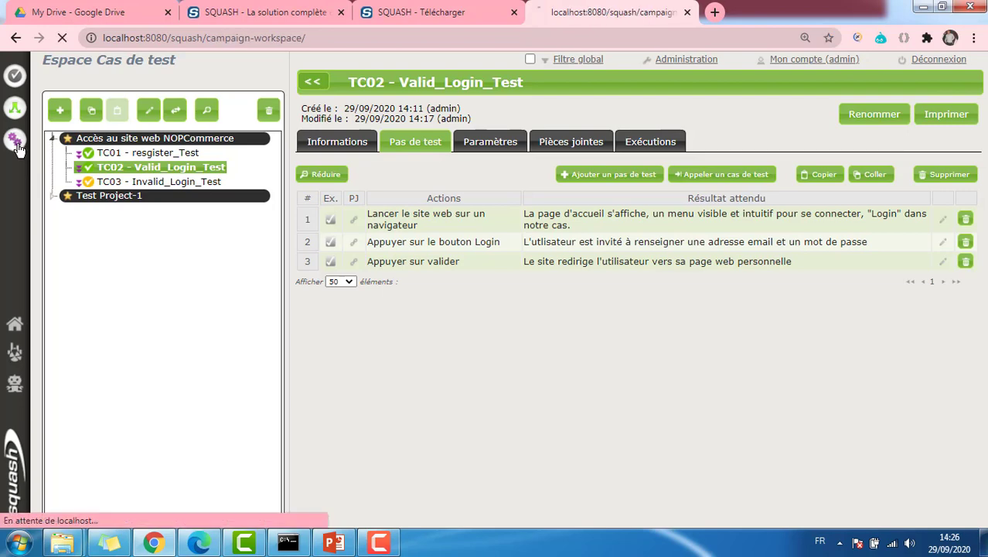
{"action": "left_click", "coordinate": [60, 116]}
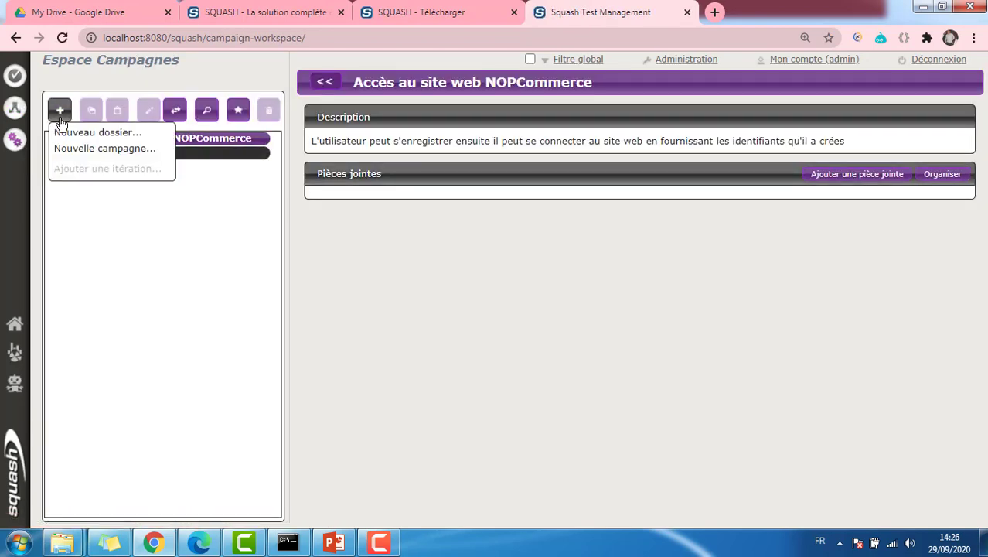
{"action": "left_click", "coordinate": [99, 150]}
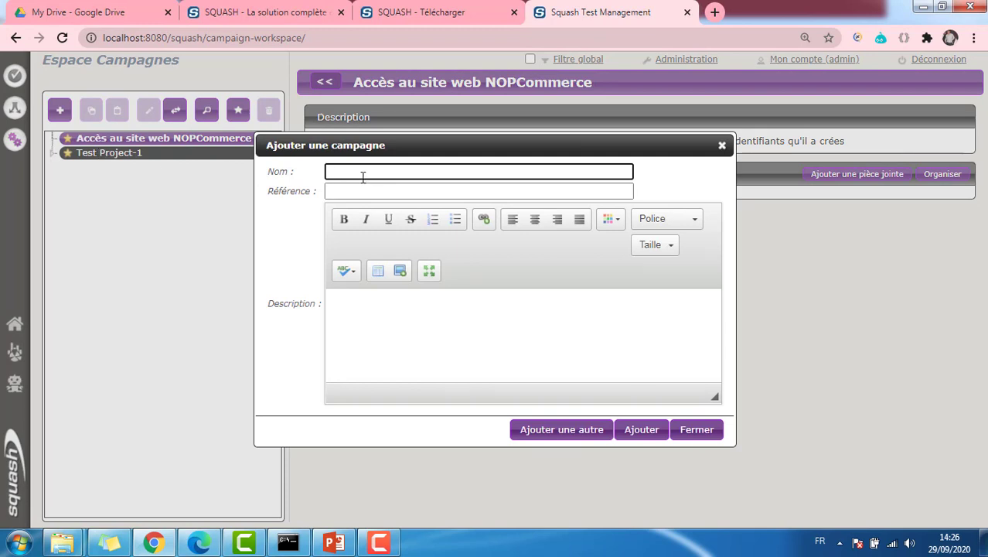
{"action": "type", "text": "CT_RF_Register"}
{"action": "left_click", "coordinate": [355, 191]}
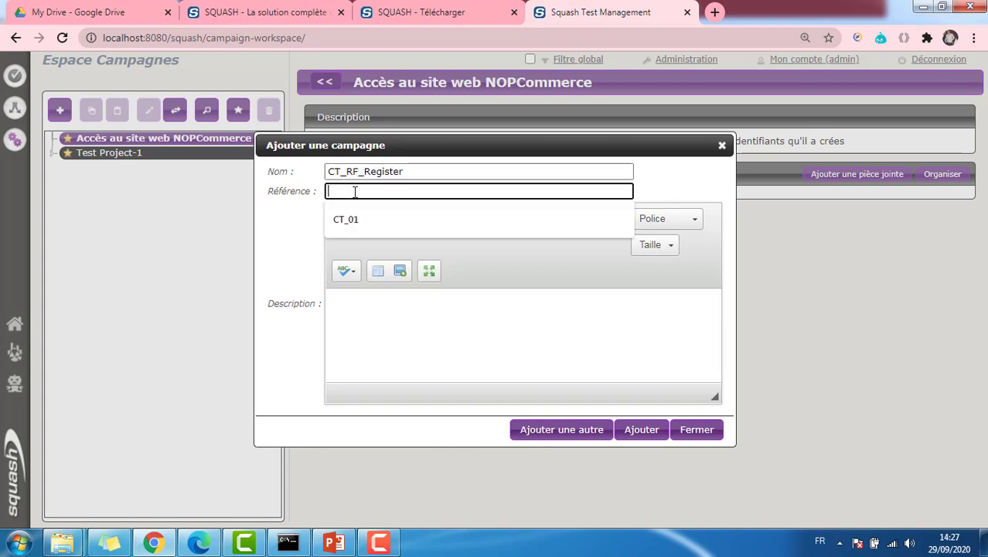
{"action": "type", "text": "CT_01"}
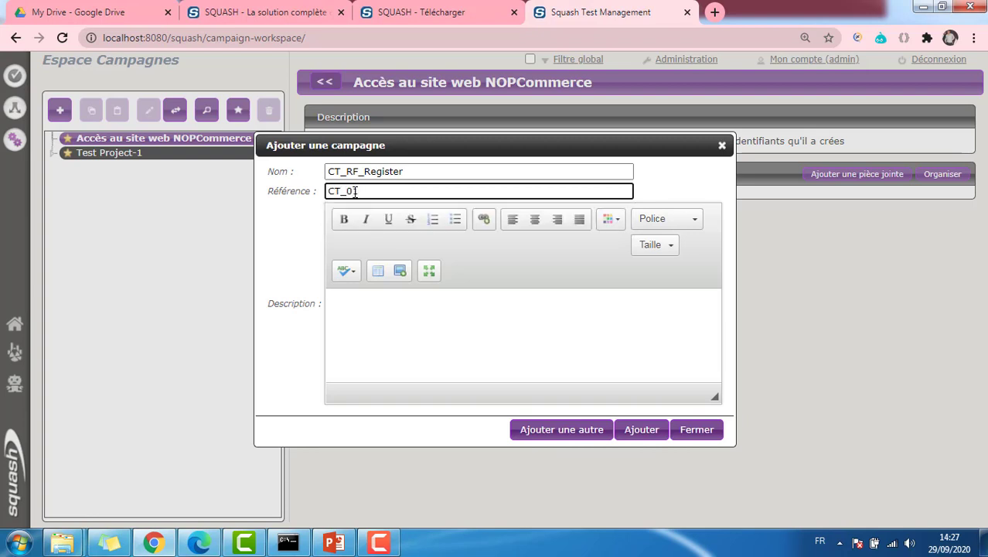
Give the campaign the description 'Exécuter le test registration avec RebotFramework' and create it
{"action": "left_click", "coordinate": [439, 318]}
{"action": "type", "text": "Test"}
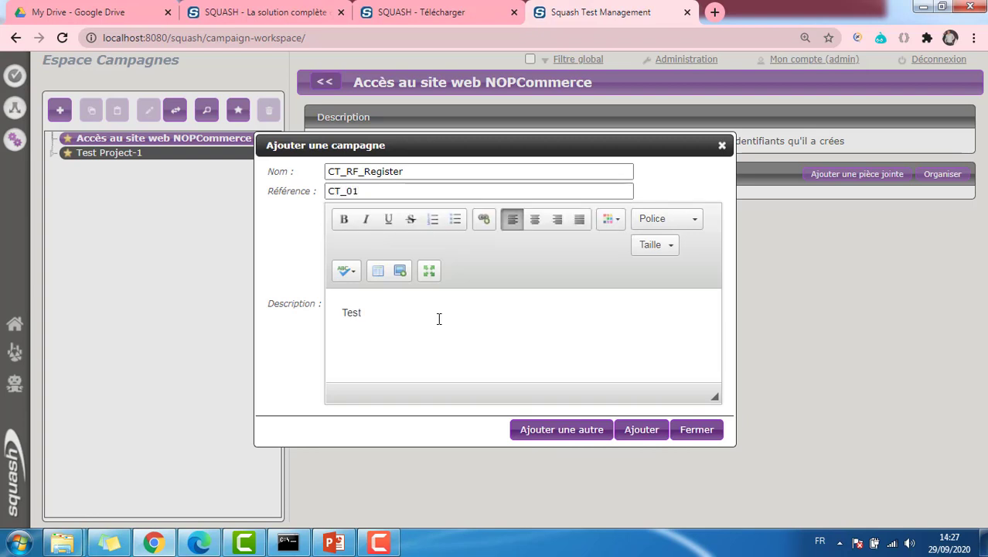
{"action": "key", "text": "BackSpace"}
{"action": "key", "text": "BackSpace"}
{"action": "key", "text": "BackSpace"}
{"action": "key", "text": "BackSpace"}
{"action": "type", "text": "Exécuter le test reg"}
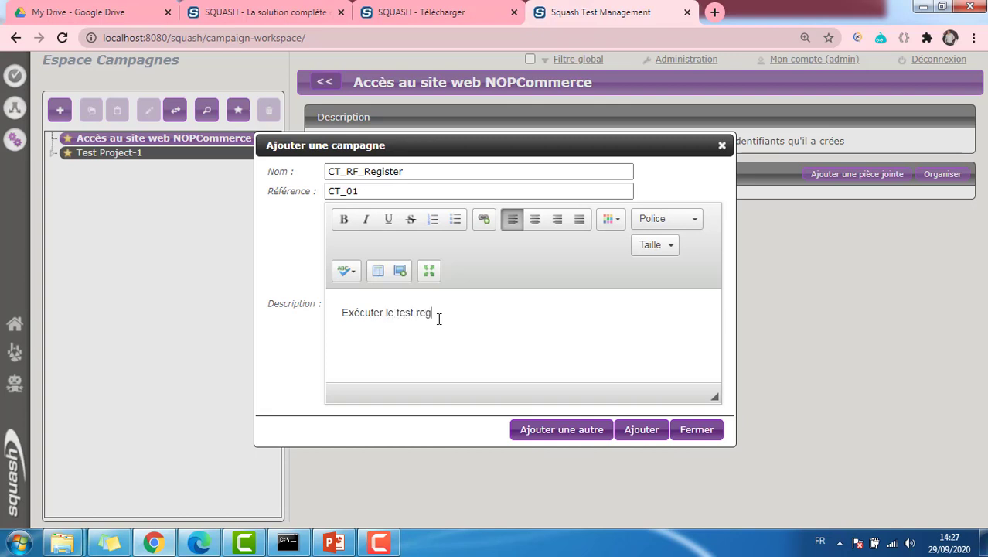
{"action": "type", "text": "istration avec RebotFramework"}
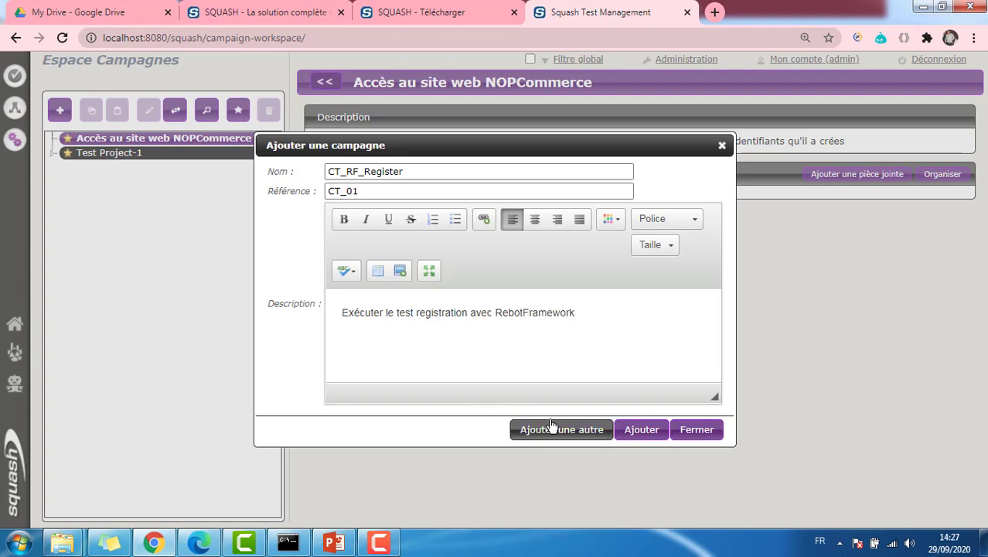
{"action": "left_click", "coordinate": [638, 429]}
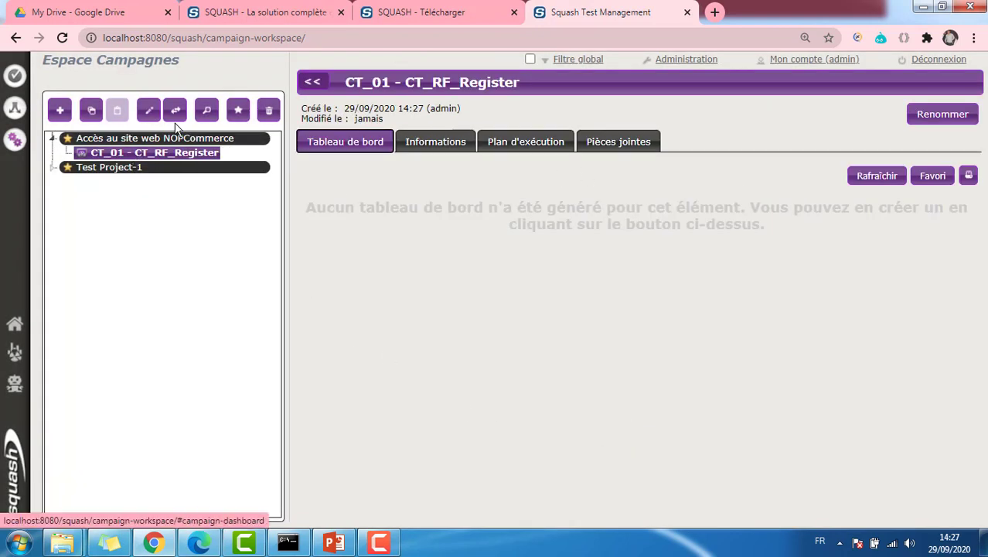
{"action": "left_click", "coordinate": [60, 110]}
Add iteration 'Itération Login' with reference IT01 to campaign CT_RF_Register
{"action": "left_click", "coordinate": [120, 170]}
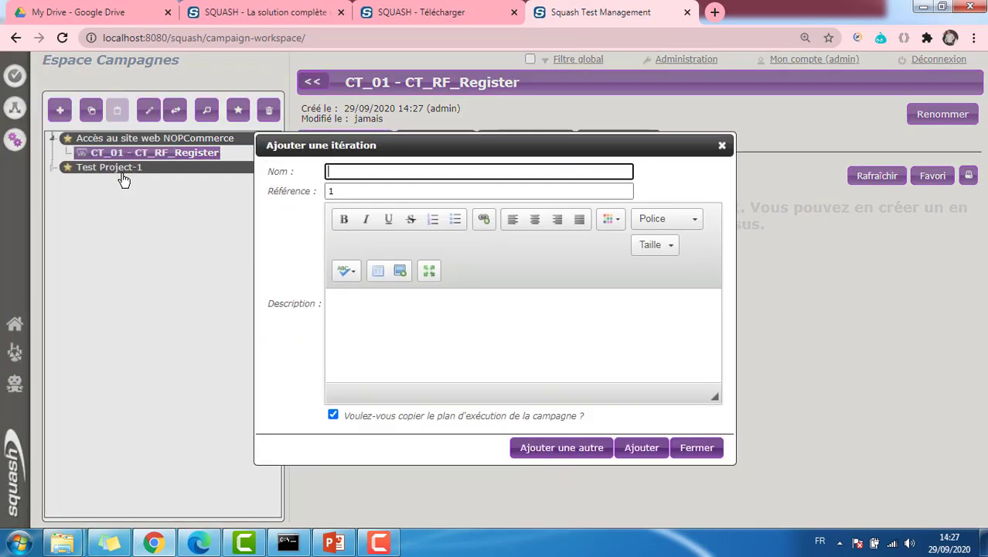
{"action": "type", "text": "Itération"}
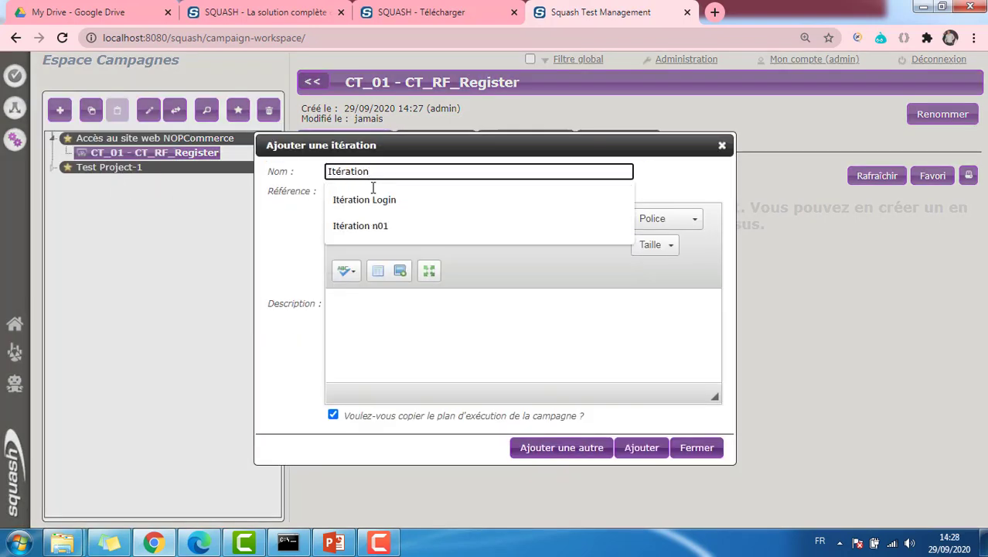
{"action": "key", "text": "Down"}
{"action": "key", "text": "Down"}
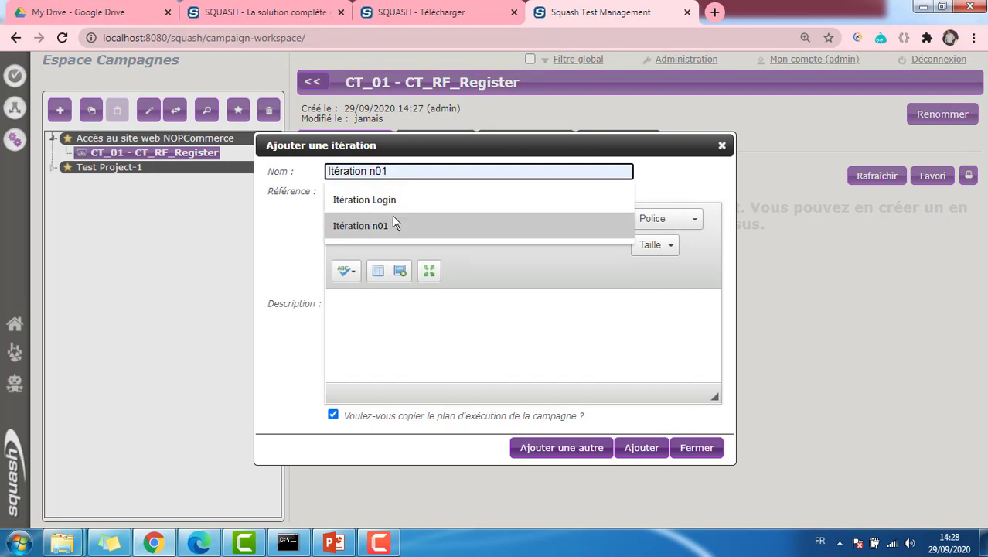
{"action": "key", "text": "Up"}
{"action": "key", "text": "Return"}
{"action": "left_click", "coordinate": [372, 191]}
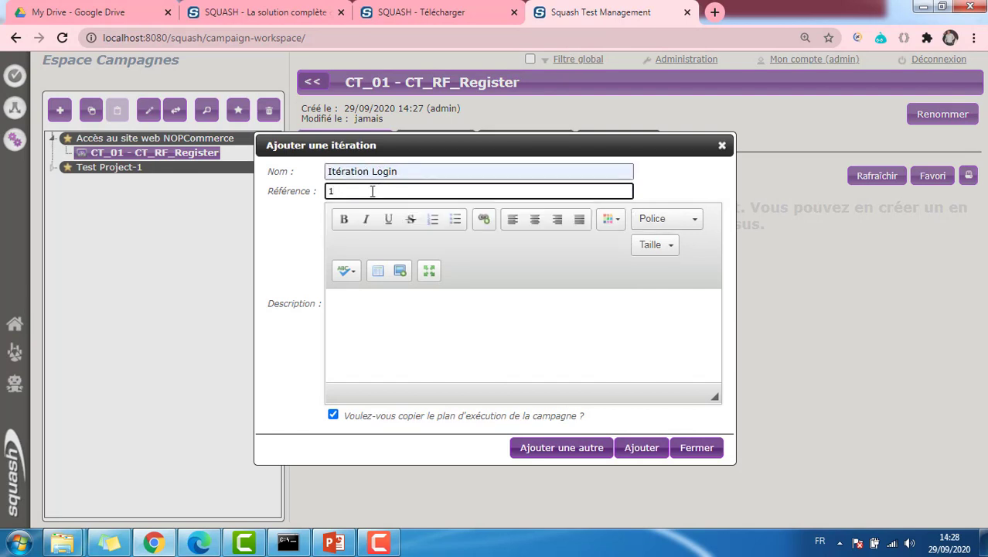
{"action": "type", "text": "IT01"}
{"action": "left_click", "coordinate": [636, 448]}
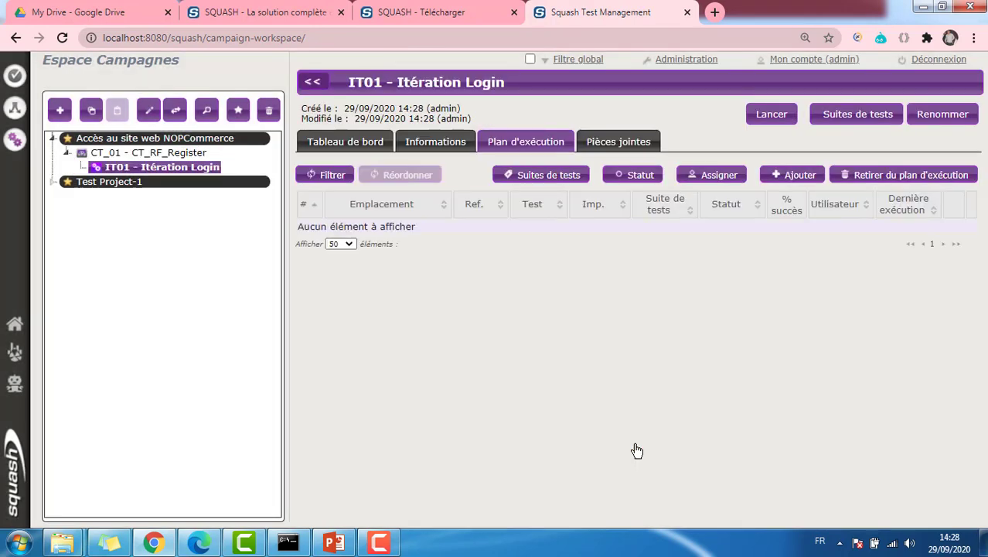
Add TC01 resgister_Test to Itération Login's execution plan, then return to the NOPCommerce project
{"action": "left_click", "coordinate": [792, 175]}
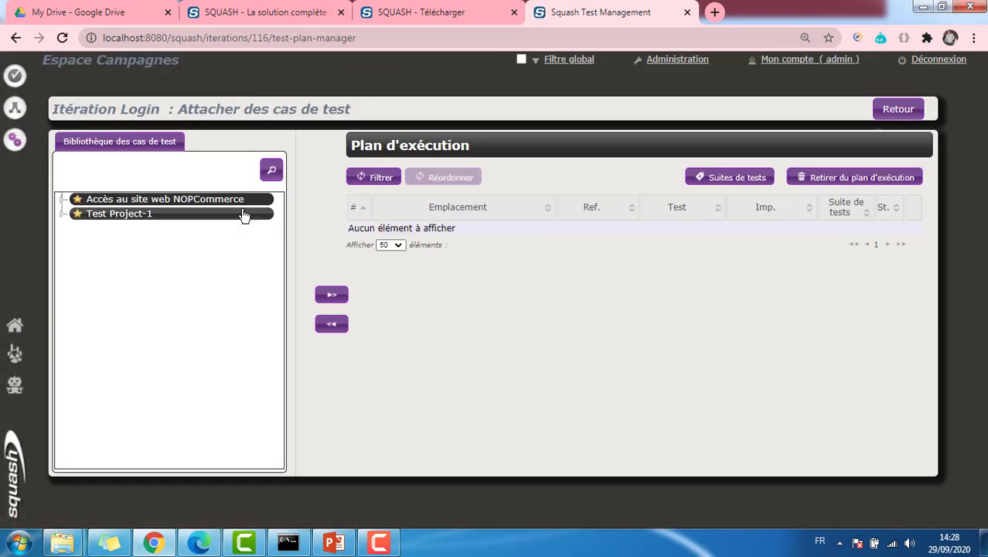
{"action": "left_click", "coordinate": [63, 199]}
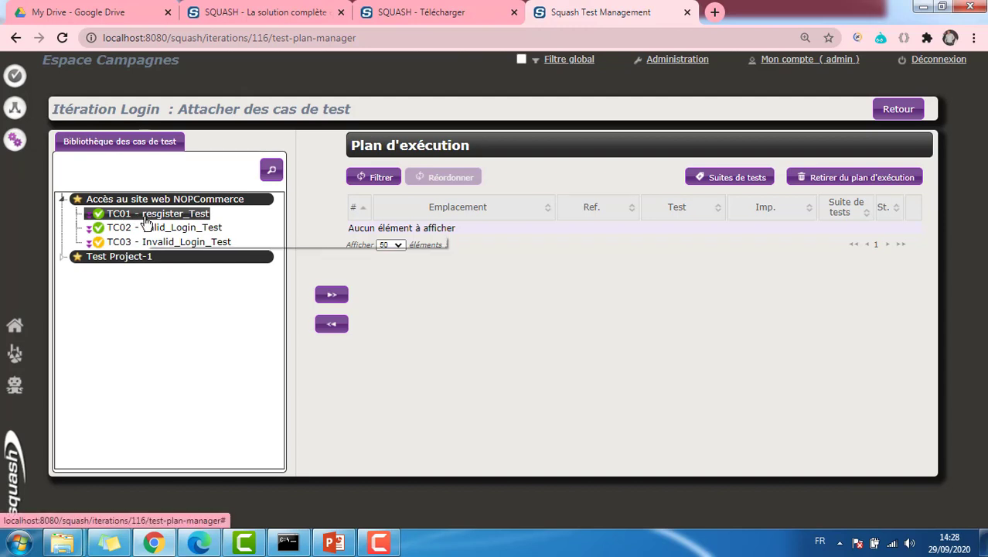
{"action": "left_click", "coordinate": [331, 294]}
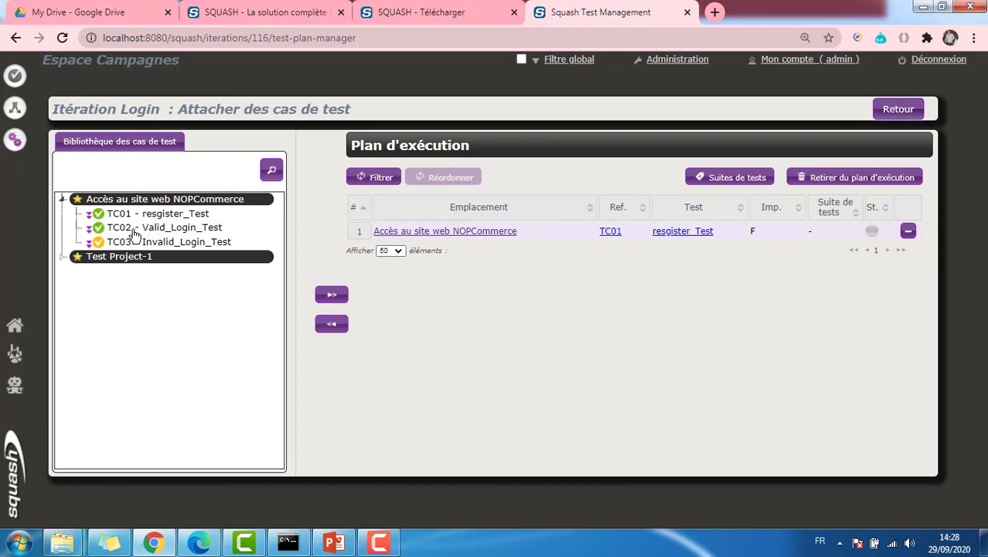
{"action": "left_click", "coordinate": [896, 113]}
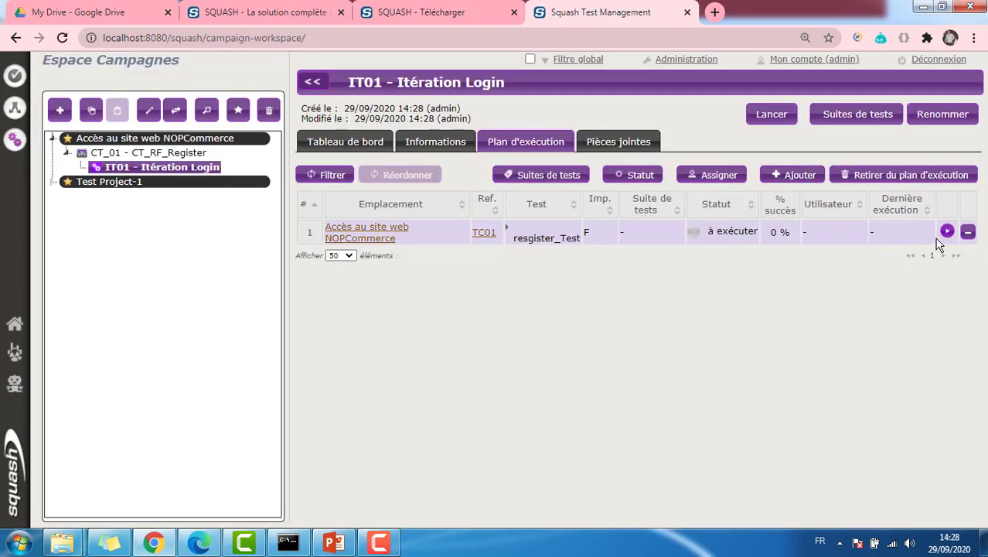
{"action": "left_click", "coordinate": [102, 139]}
{"action": "left_click", "coordinate": [60, 113]}
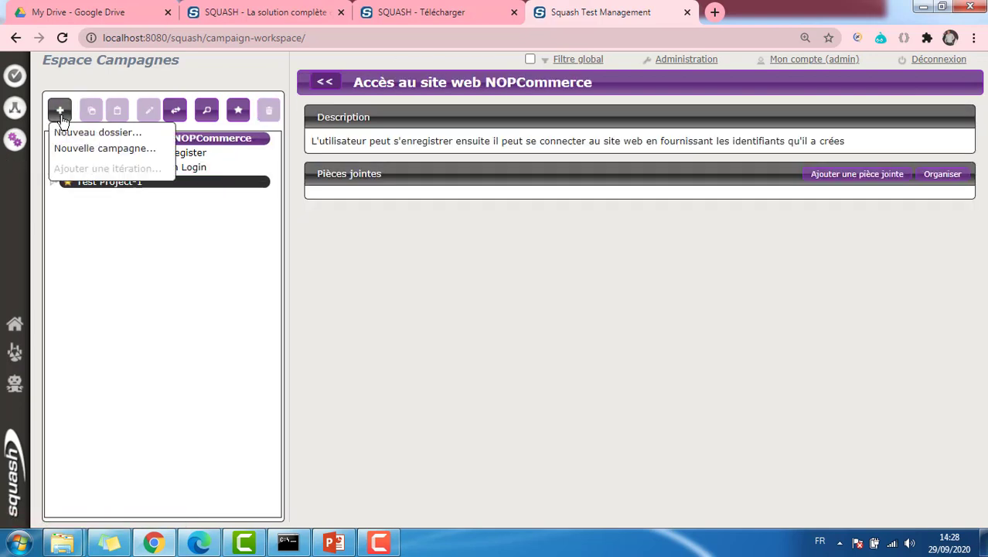
Create campaign CT_02_RF_Login described as testing valid credentials with Robot Framework
{"action": "left_click", "coordinate": [101, 153]}
{"action": "type", "text": "CT"}
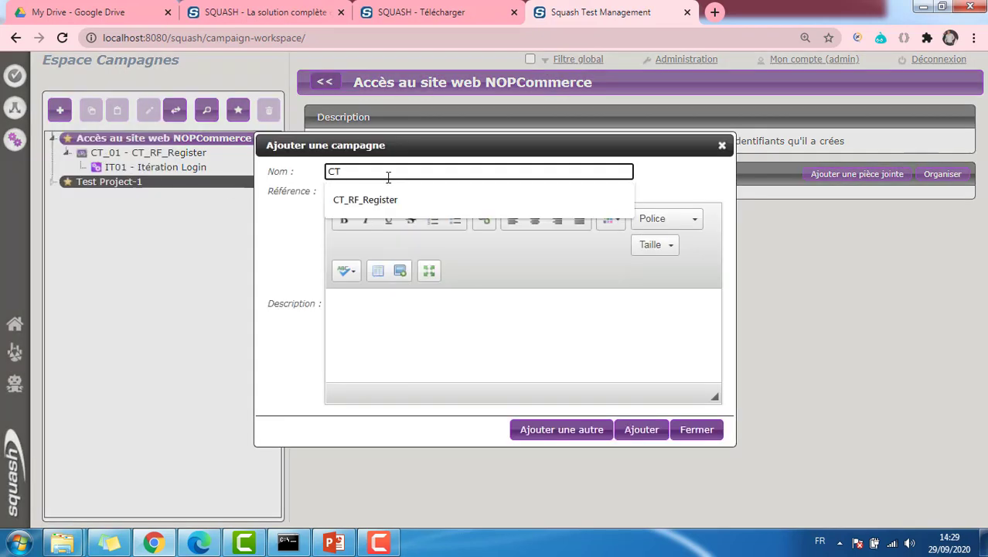
{"action": "type", "text": "_02"}
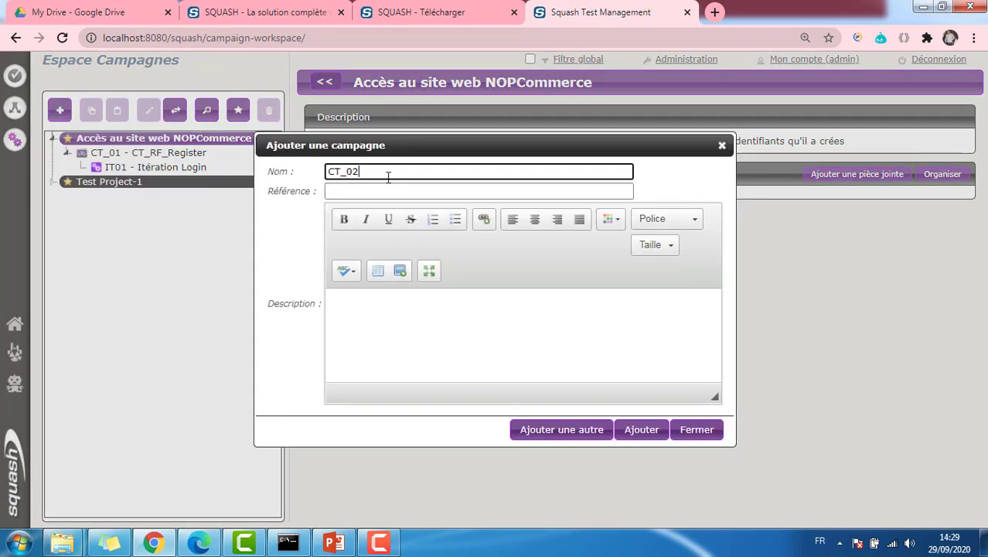
{"action": "type", "text": "_RF_Login"}
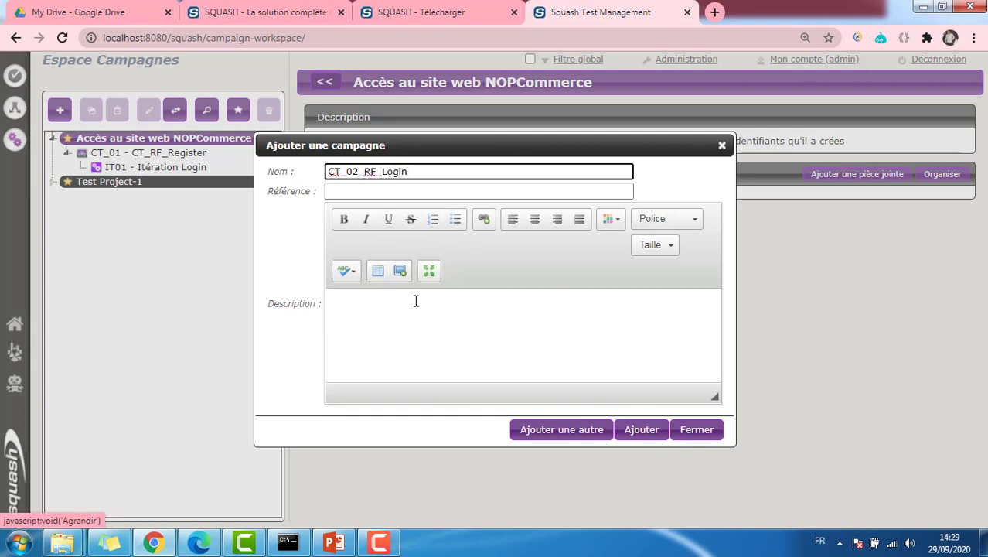
{"action": "left_click", "coordinate": [415, 301]}
{"action": "type", "text": "Tester des i"}
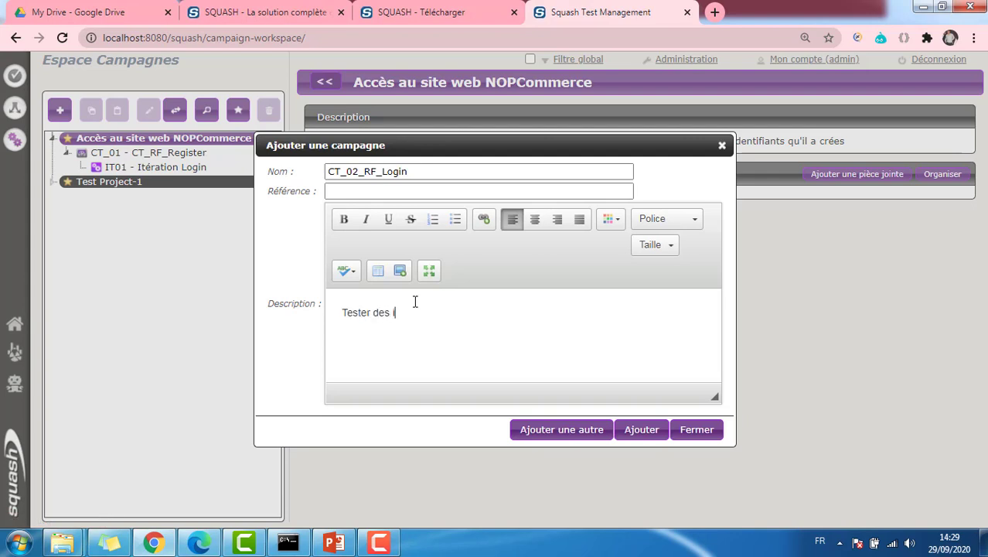
{"action": "type", "text": "dentifiants valides avec RF"}
{"action": "left_click", "coordinate": [641, 430]}
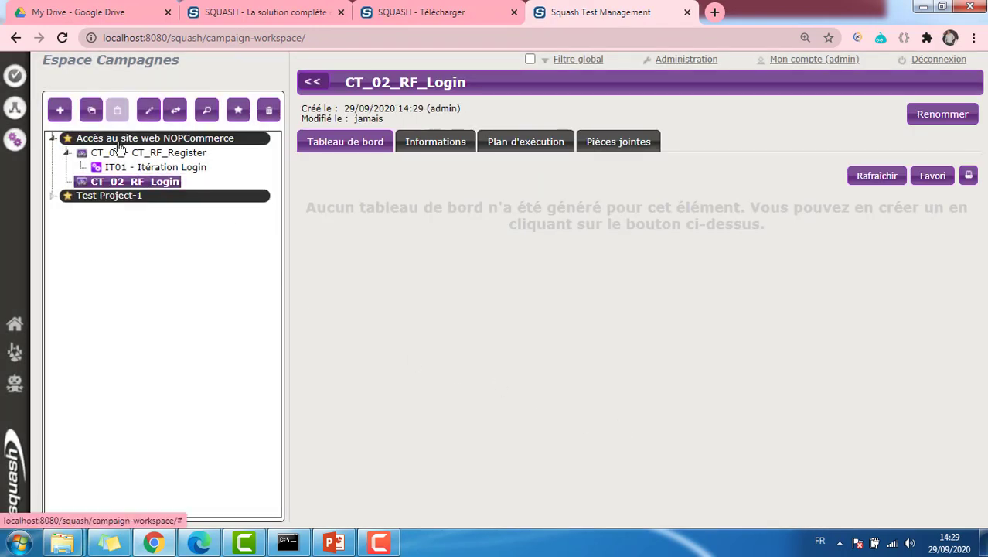
{"action": "left_click", "coordinate": [59, 110]}
Add iteration 'Itération n02' to CT_02_RF_Login, adapting the earlier name Itération n01
{"action": "left_click", "coordinate": [91, 169]}
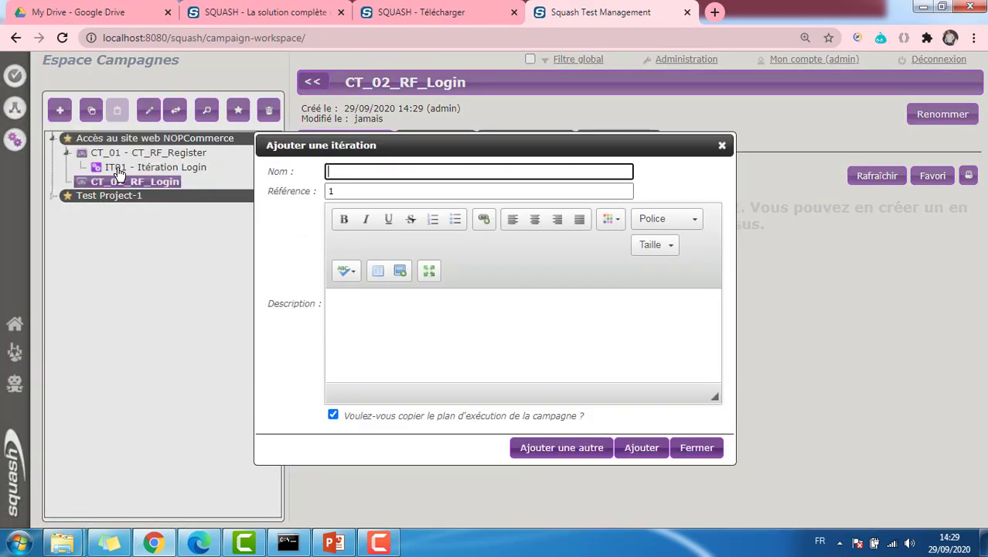
{"action": "left_click", "coordinate": [389, 165]}
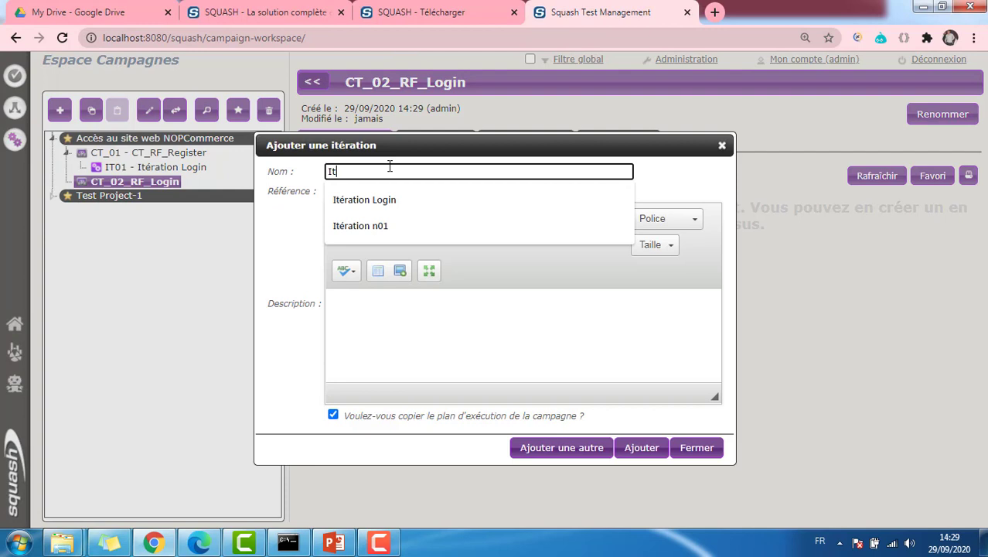
{"action": "left_click", "coordinate": [402, 225]}
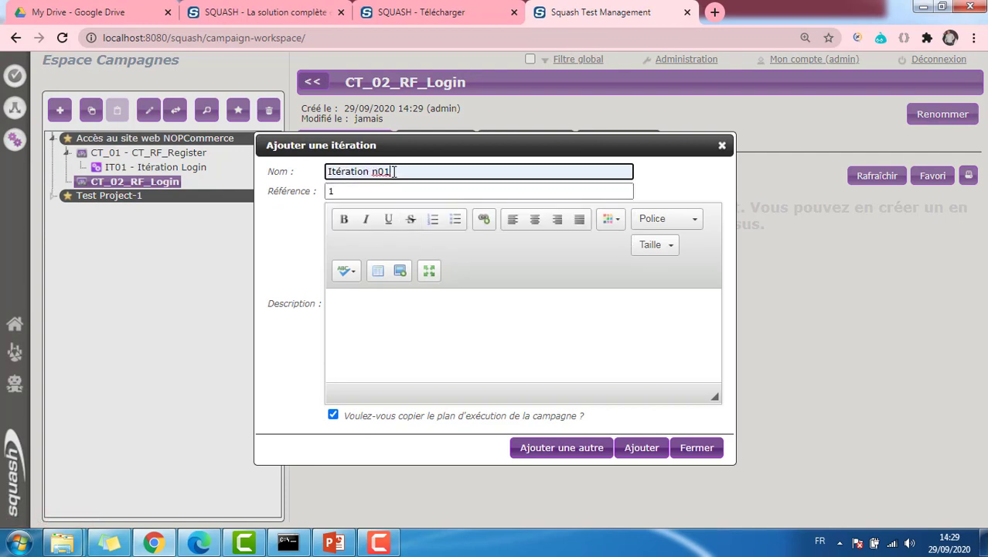
{"action": "key", "text": "BackSpace"}
{"action": "type", "text": "2"}
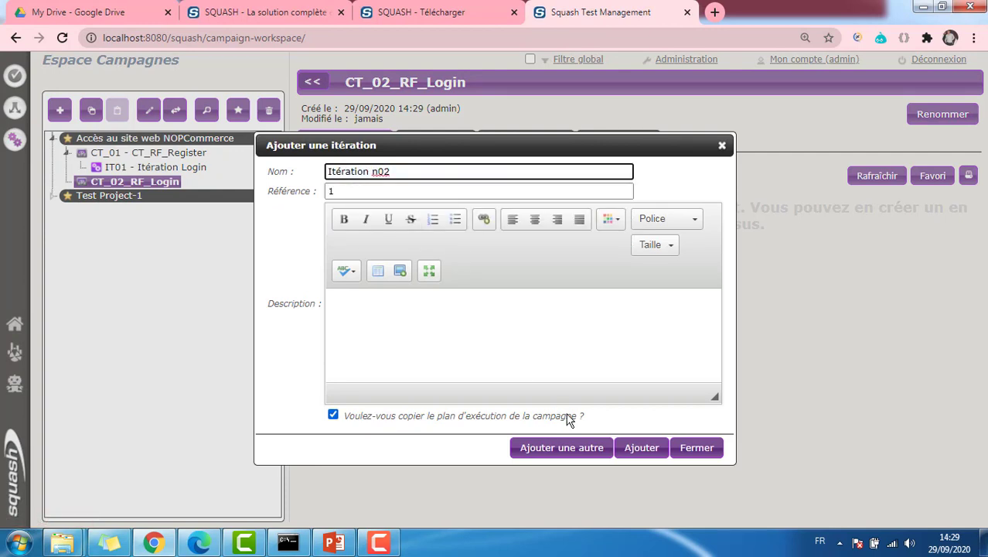
{"action": "left_click", "coordinate": [641, 447]}
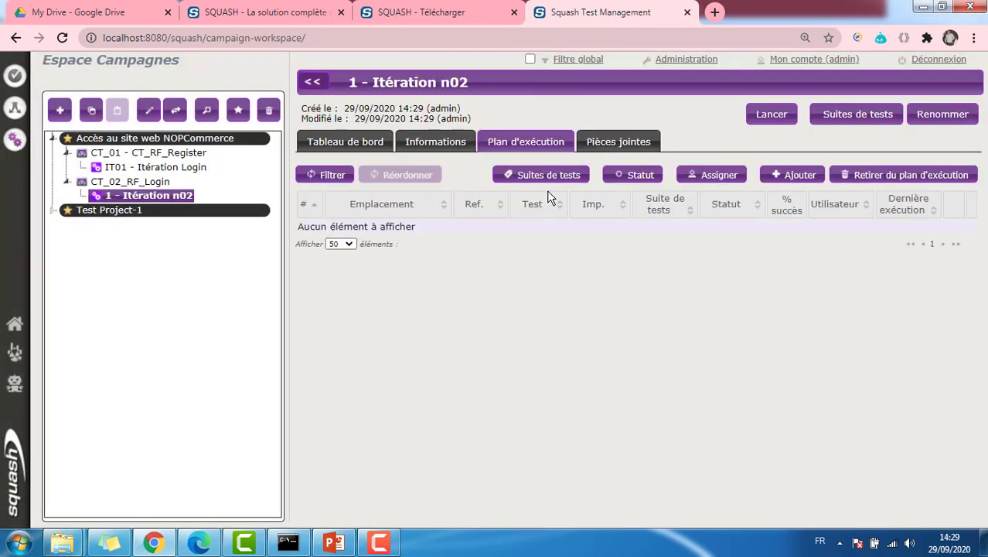
{"action": "left_click", "coordinate": [792, 175]}
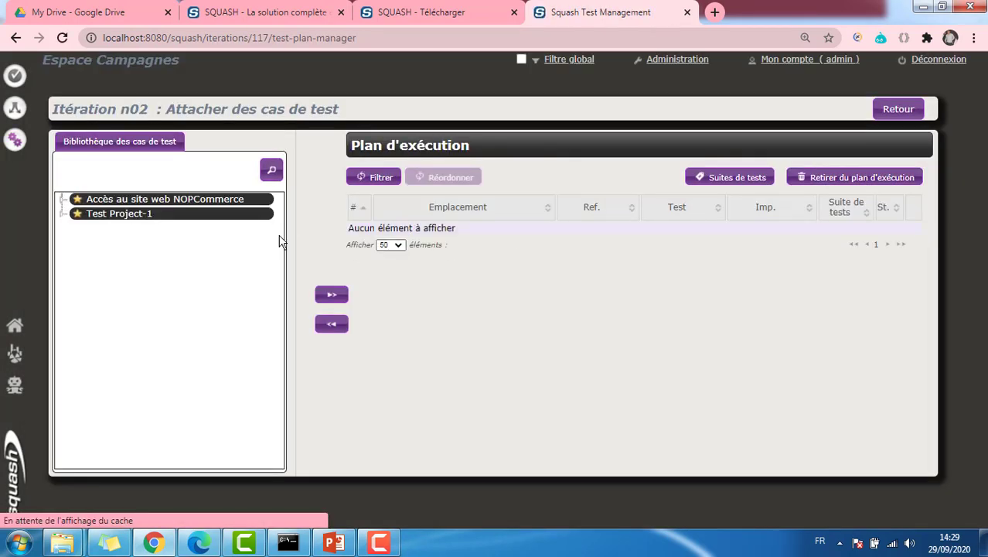
Add TC02 Valid_Login_Test to Itération n02's execution plan
{"action": "left_click", "coordinate": [62, 199]}
{"action": "left_click", "coordinate": [166, 228]}
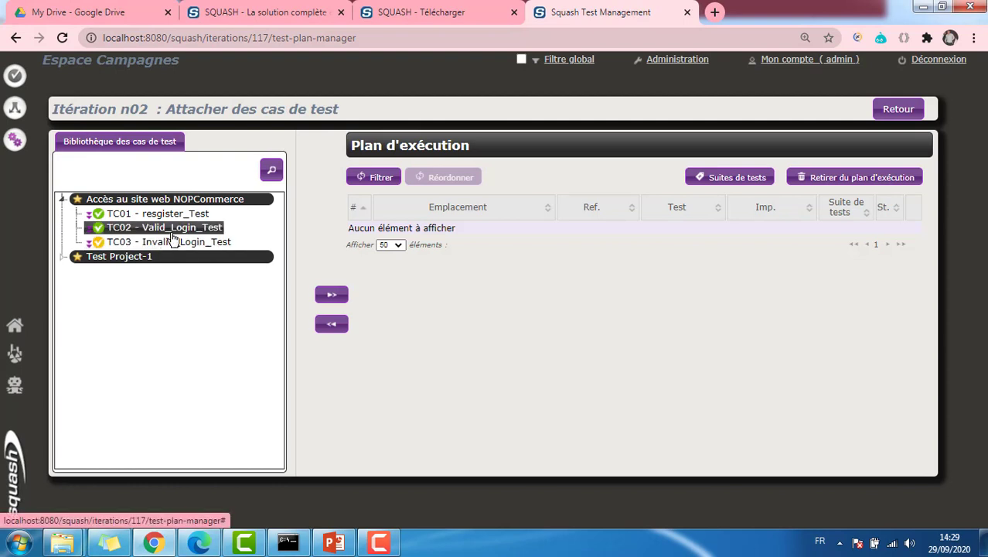
{"action": "left_click", "coordinate": [319, 294]}
{"action": "left_click", "coordinate": [893, 114]}
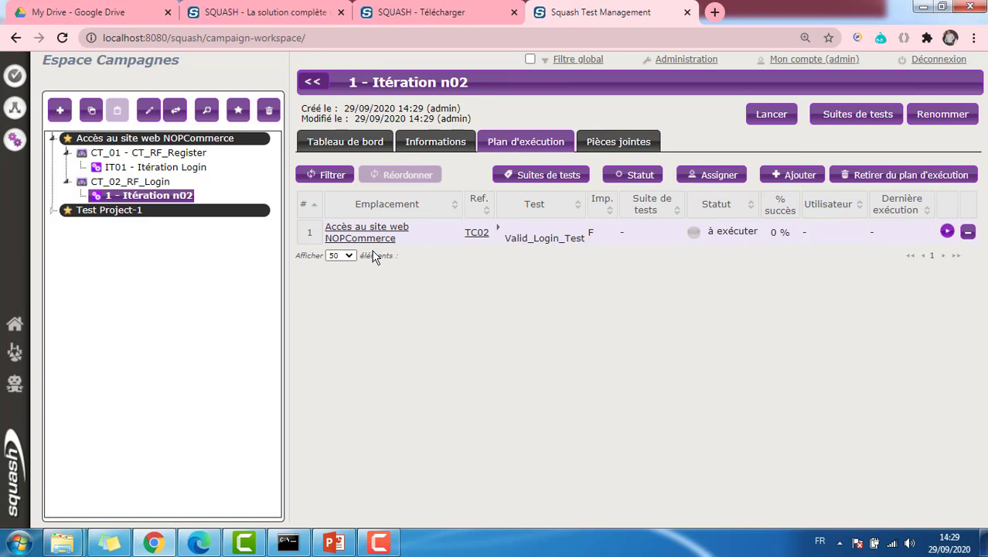
Launch RED.exe from the desktop, confirming the security prompt
{"action": "left_click", "coordinate": [982, 542]}
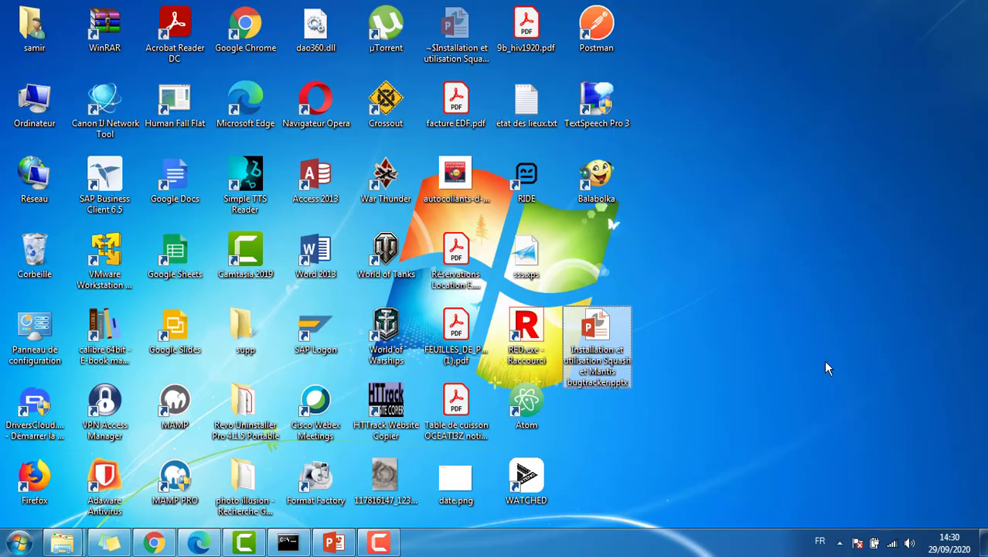
{"action": "double_click", "coordinate": [518, 344]}
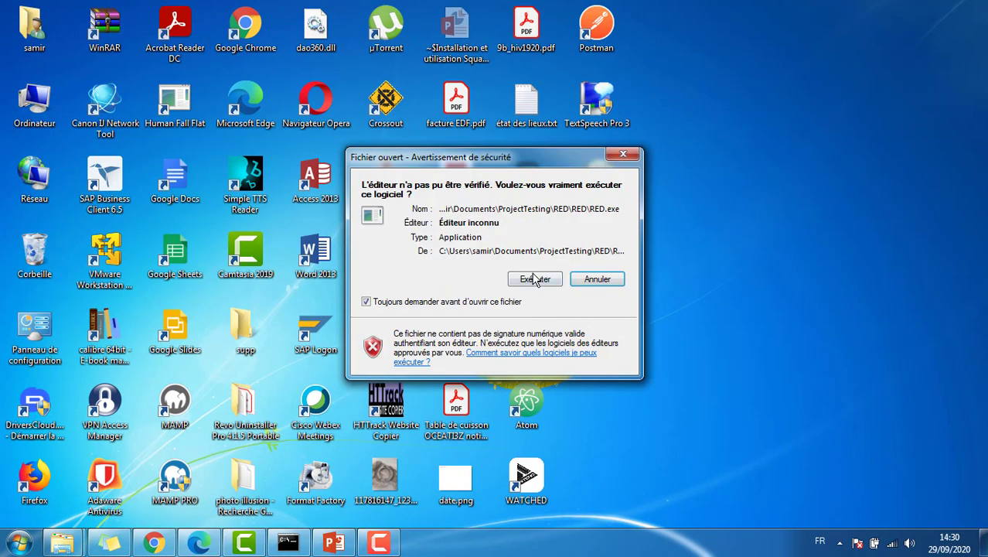
{"action": "key", "text": "Return"}
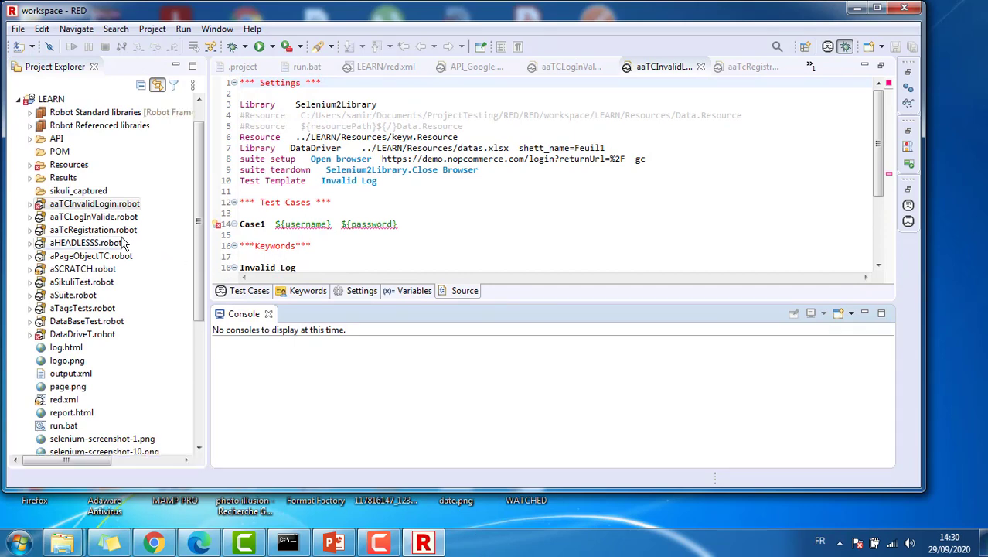
Run aaTcRegistration.robot as a Robot test in RED
{"action": "double_click", "coordinate": [106, 230]}
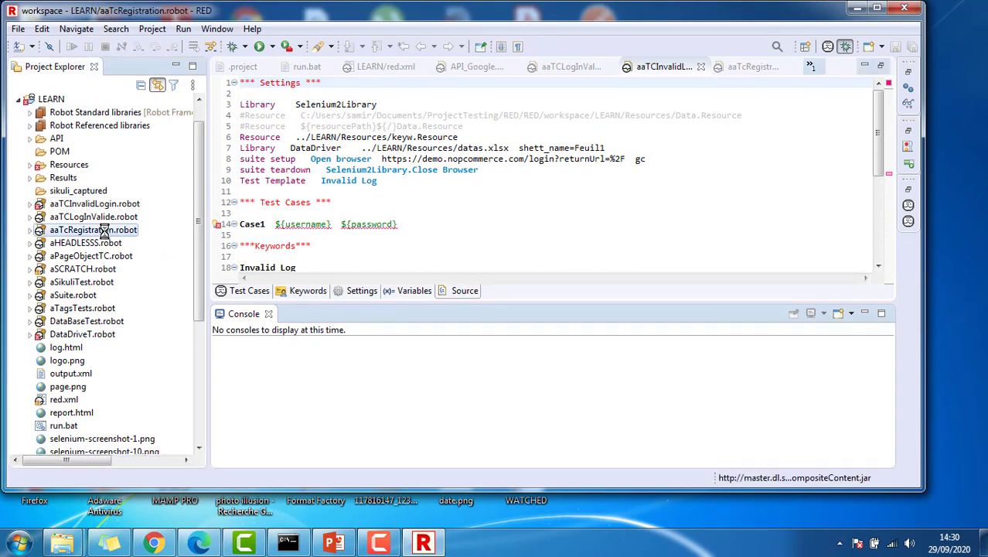
{"action": "scroll", "coordinate": [177, 239], "scroll_direction": "down", "scroll_amount": 5}
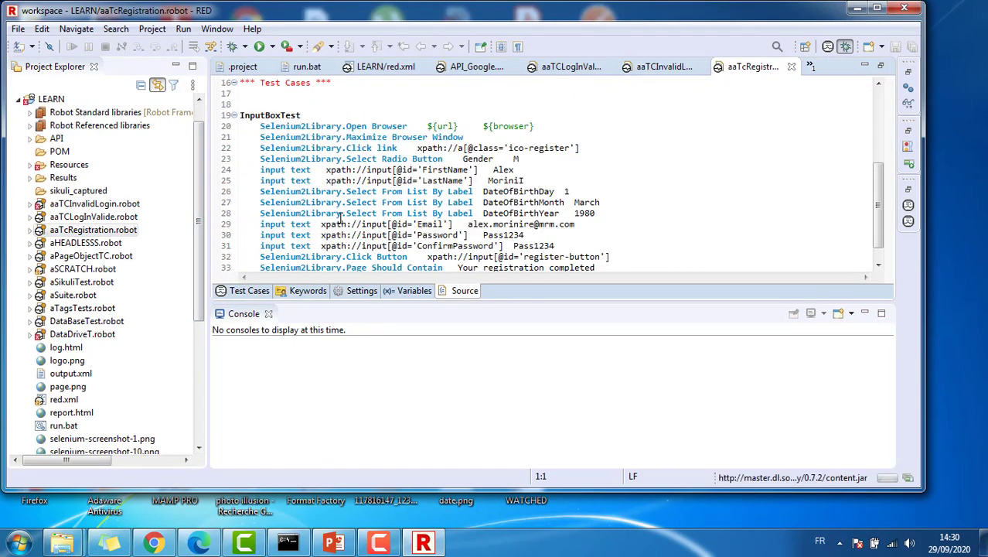
{"action": "scroll", "coordinate": [139, 237], "scroll_direction": "up", "scroll_amount": 6}
{"action": "right_click", "coordinate": [93, 232]}
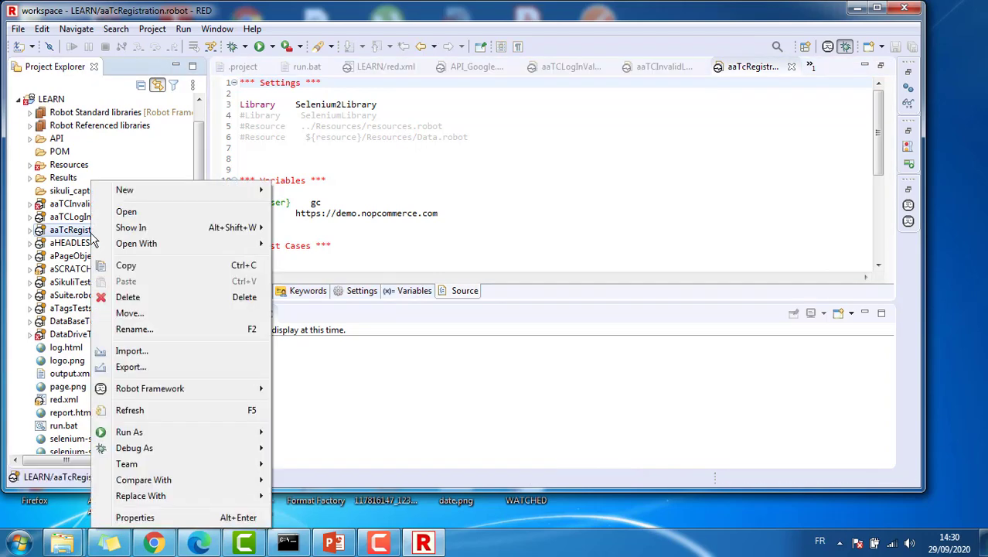
{"action": "mouse_move", "coordinate": [255, 431]}
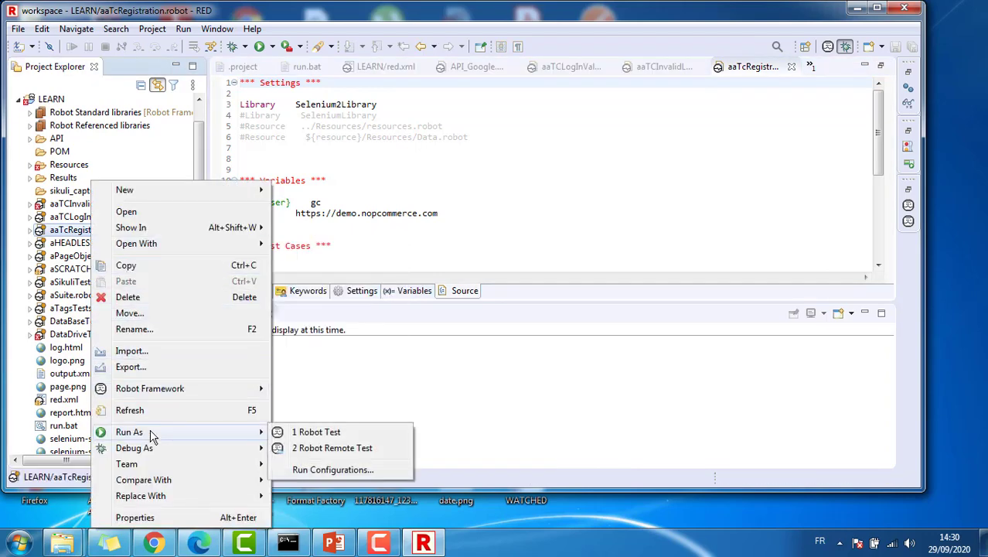
{"action": "left_click", "coordinate": [315, 432]}
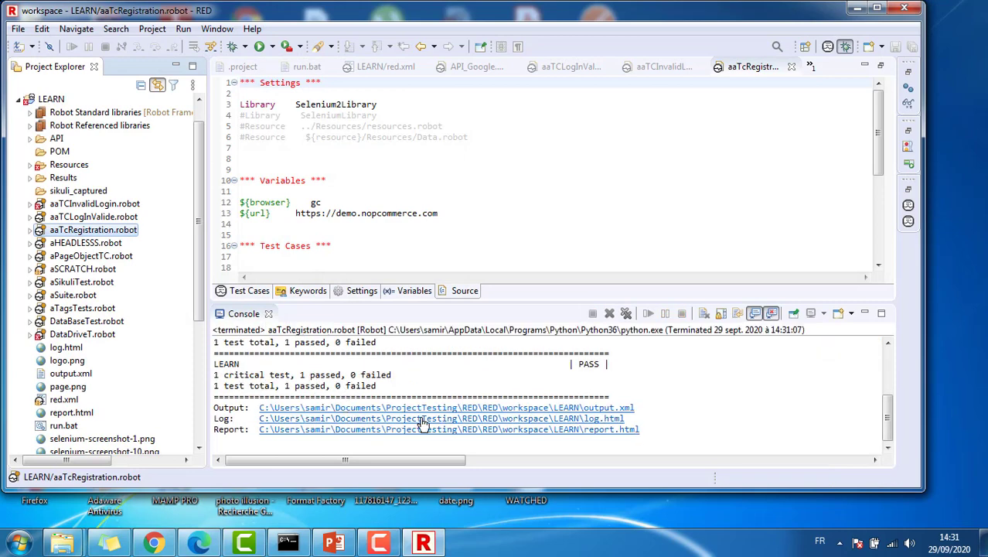
Open the run's log.html and expand the aaTcRegistration suite details showing 1 test passed
{"action": "left_click", "coordinate": [423, 419]}
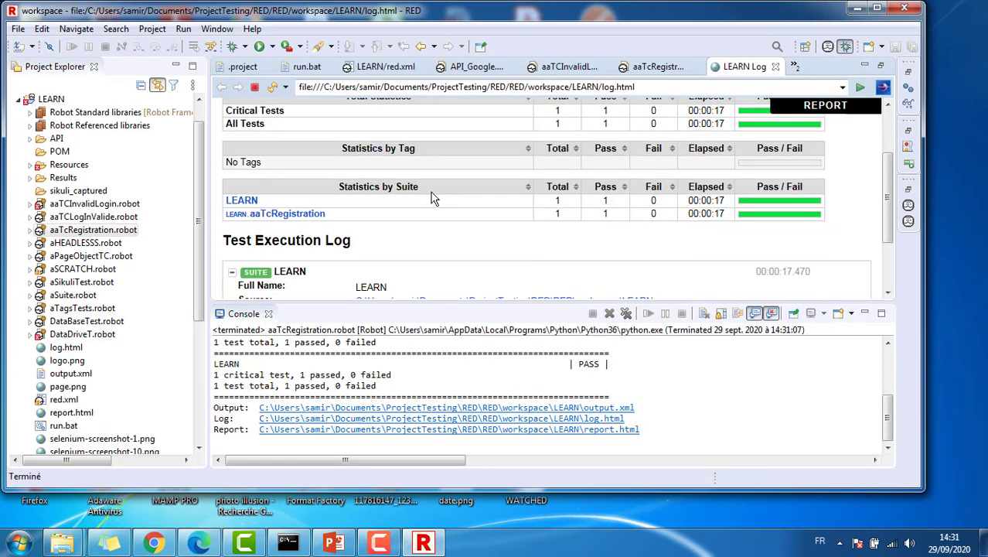
{"action": "scroll", "coordinate": [433, 199], "scroll_direction": "down", "scroll_amount": 3}
{"action": "left_click", "coordinate": [447, 269]}
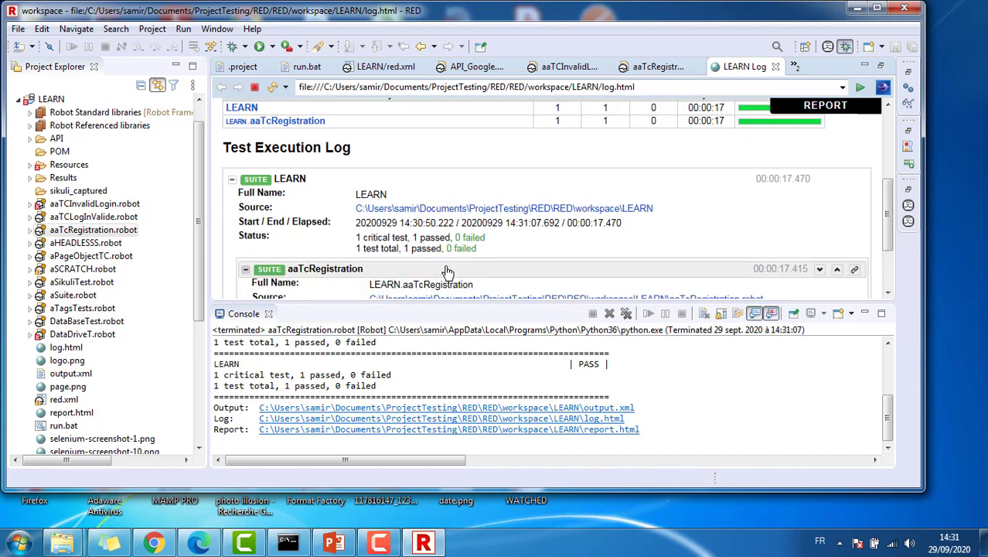
{"action": "scroll", "coordinate": [425, 243], "scroll_direction": "down", "scroll_amount": 3}
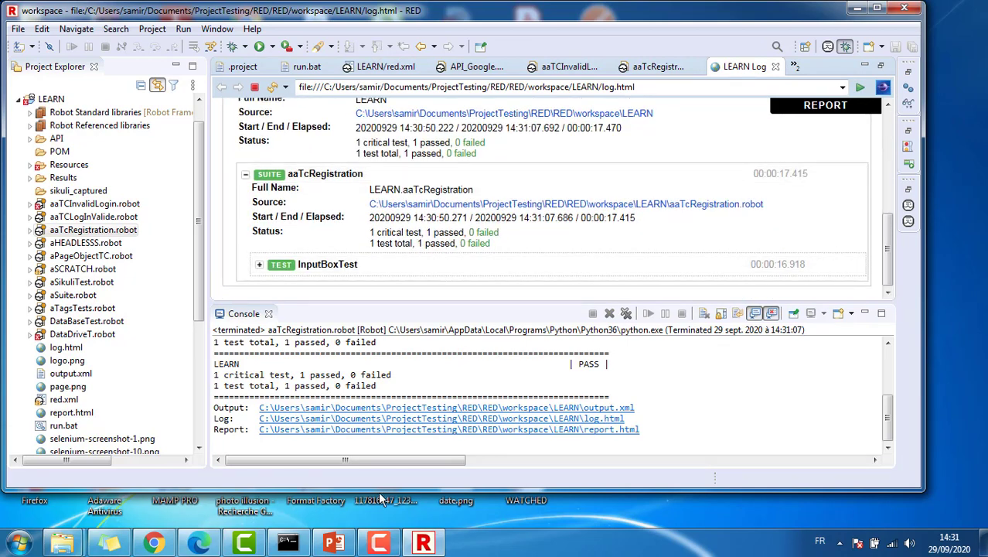
In IT01 - Itération Login, finish the open execution by marking step 1 succès
{"action": "left_click", "coordinate": [159, 541]}
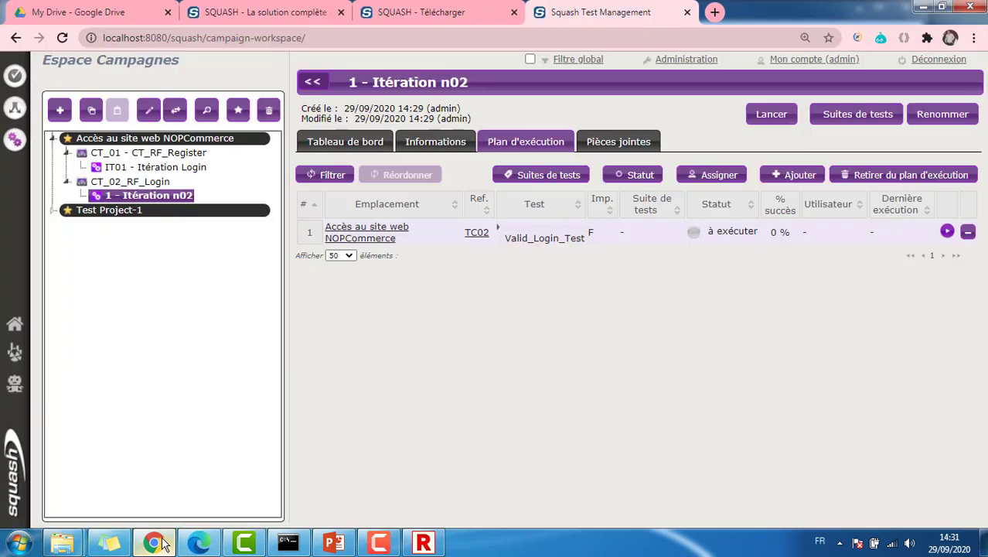
{"action": "left_click", "coordinate": [154, 152]}
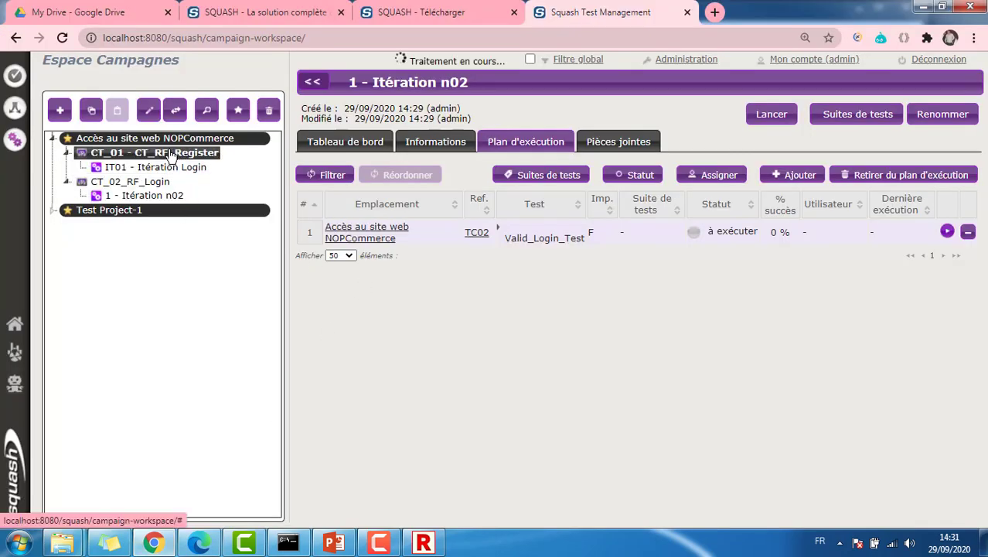
{"action": "left_click", "coordinate": [171, 169]}
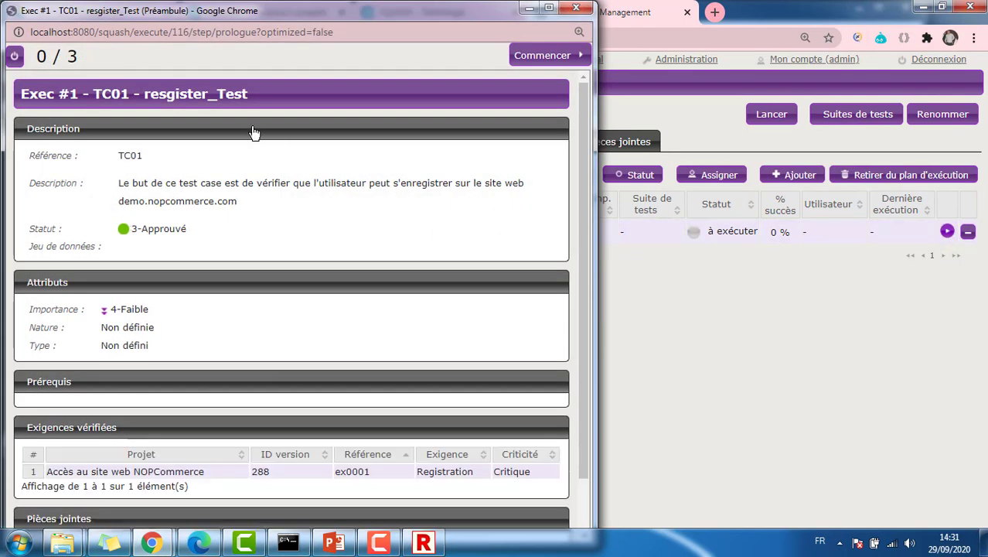
{"action": "left_click", "coordinate": [526, 66]}
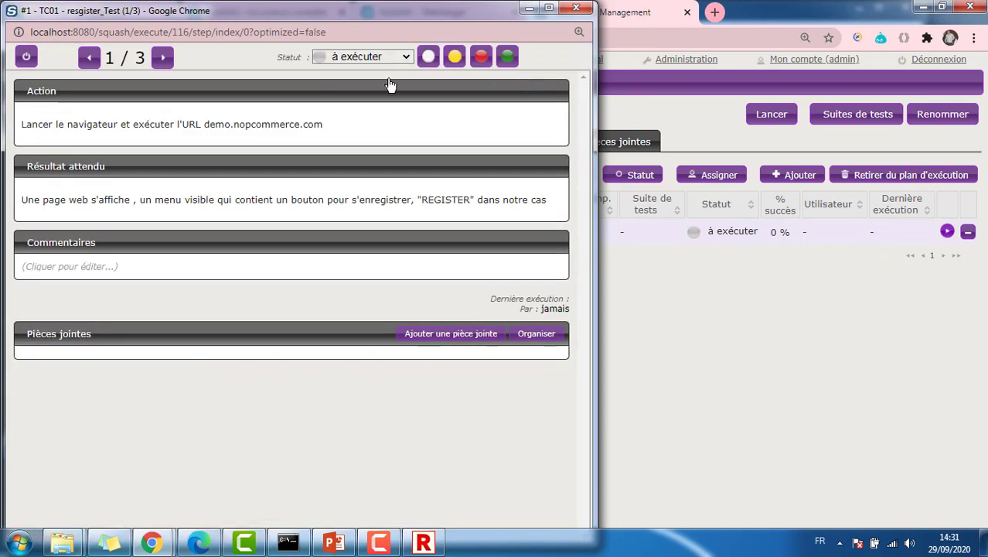
{"action": "left_click", "coordinate": [365, 59]}
{"action": "left_click", "coordinate": [365, 113]}
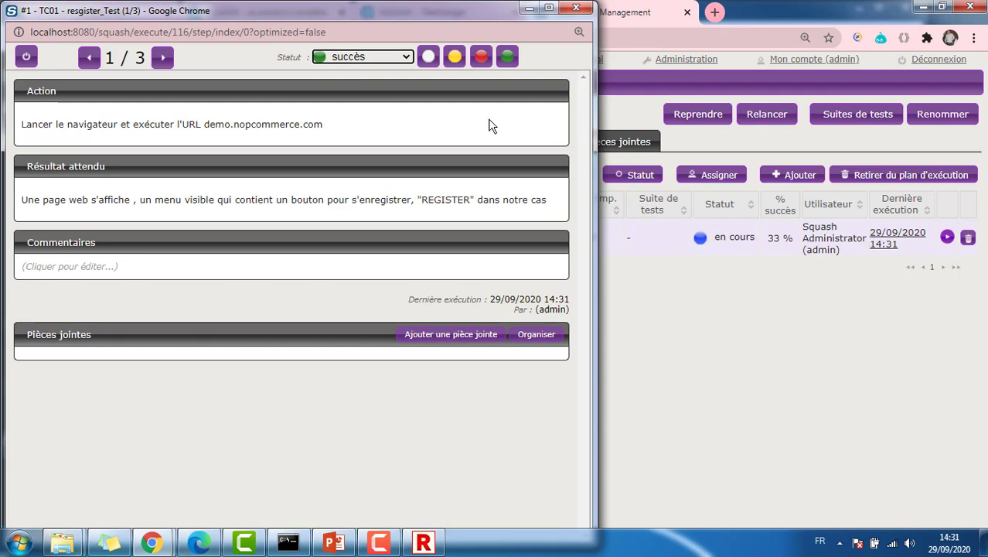
{"action": "left_click", "coordinate": [576, 9]}
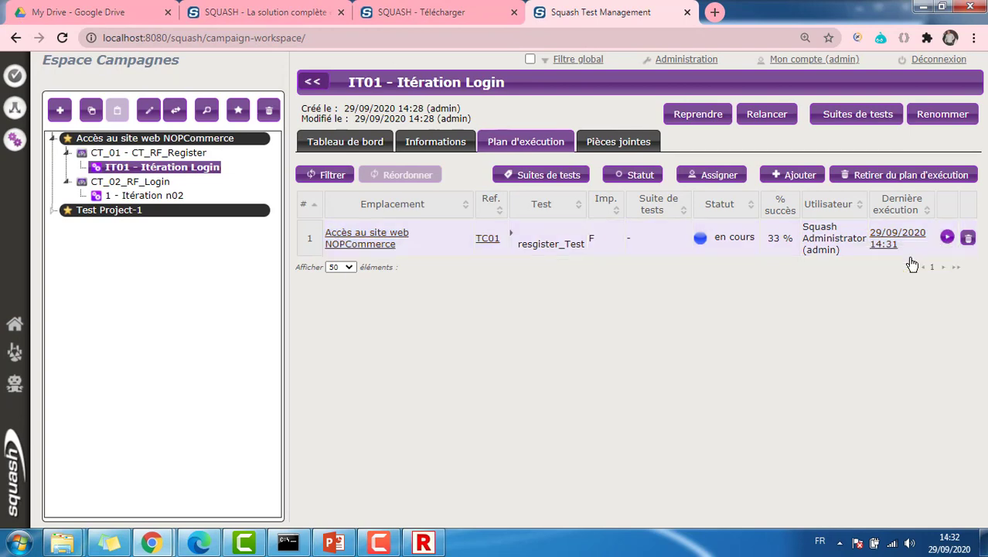
Execute TC01 again with steps 1–3 succès, then show Itération n02's execution plan
{"action": "left_click", "coordinate": [947, 236]}
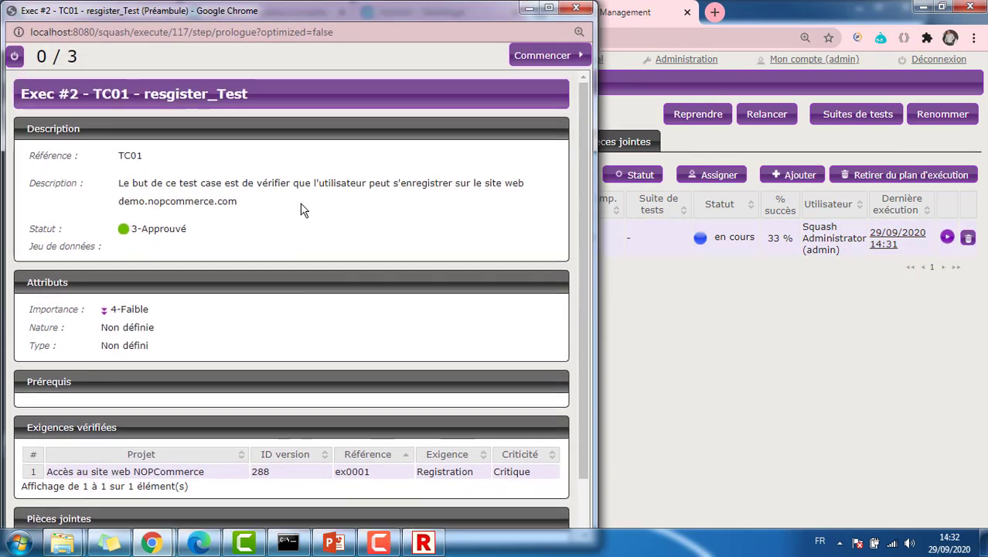
{"action": "left_click", "coordinate": [532, 55]}
{"action": "left_click", "coordinate": [385, 60]}
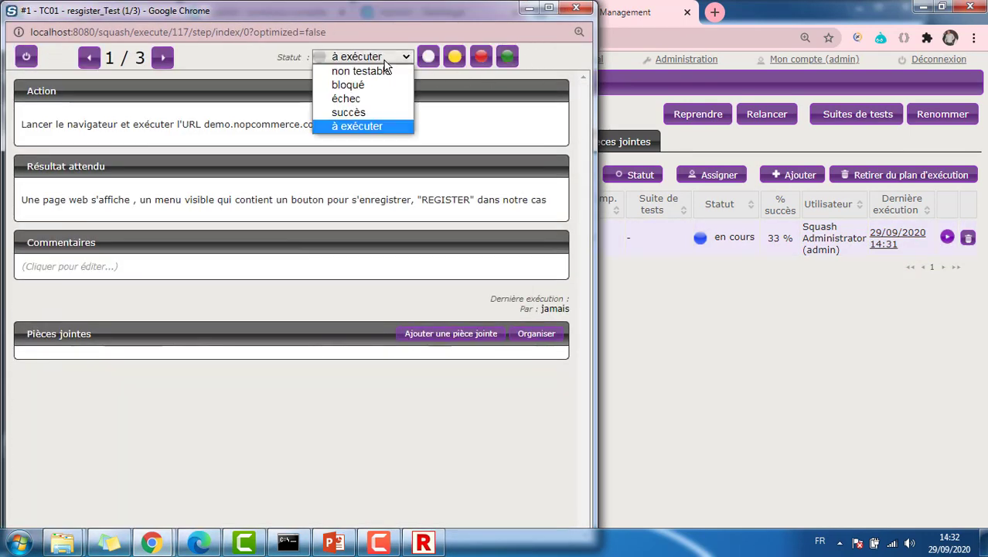
{"action": "left_click", "coordinate": [354, 113]}
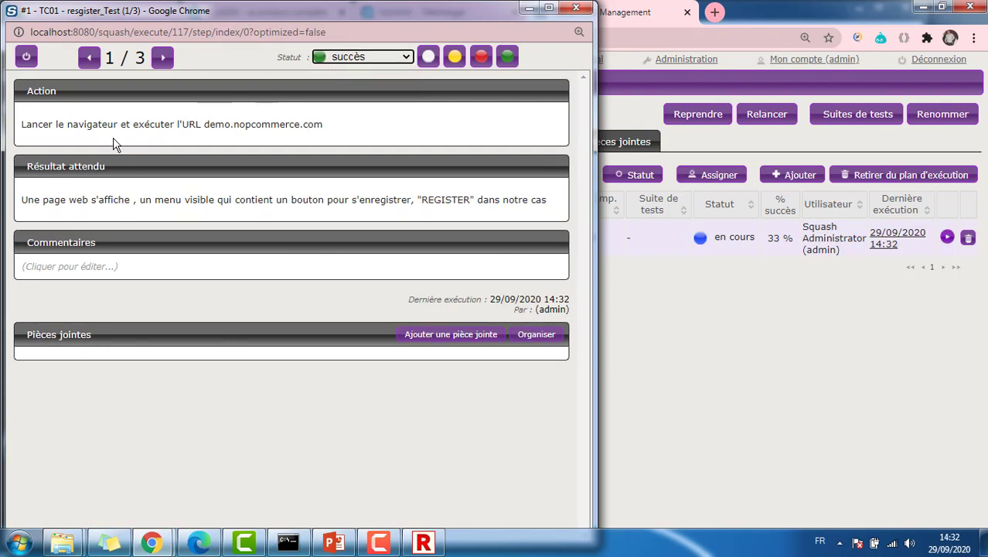
{"action": "left_click", "coordinate": [162, 57]}
{"action": "left_click", "coordinate": [370, 57]}
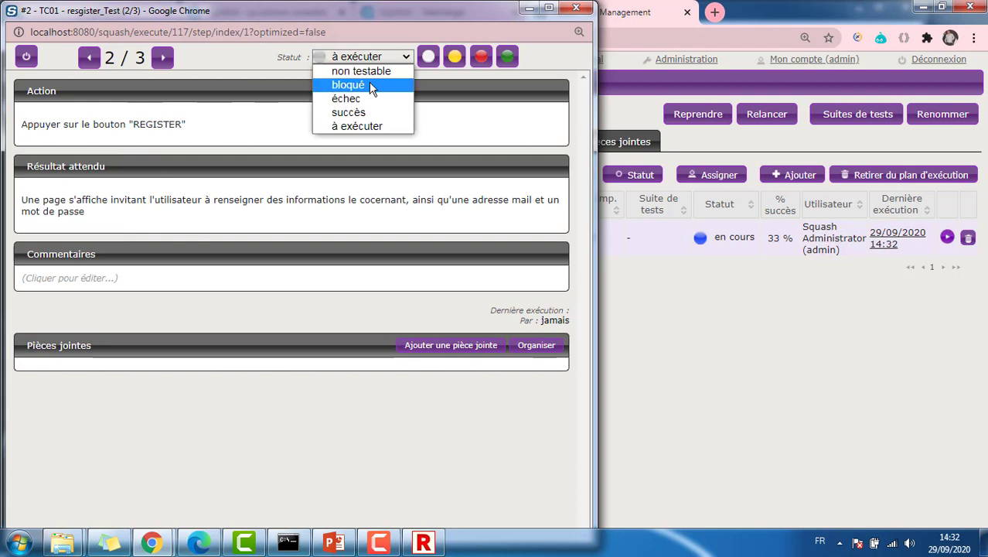
{"action": "left_click", "coordinate": [367, 113]}
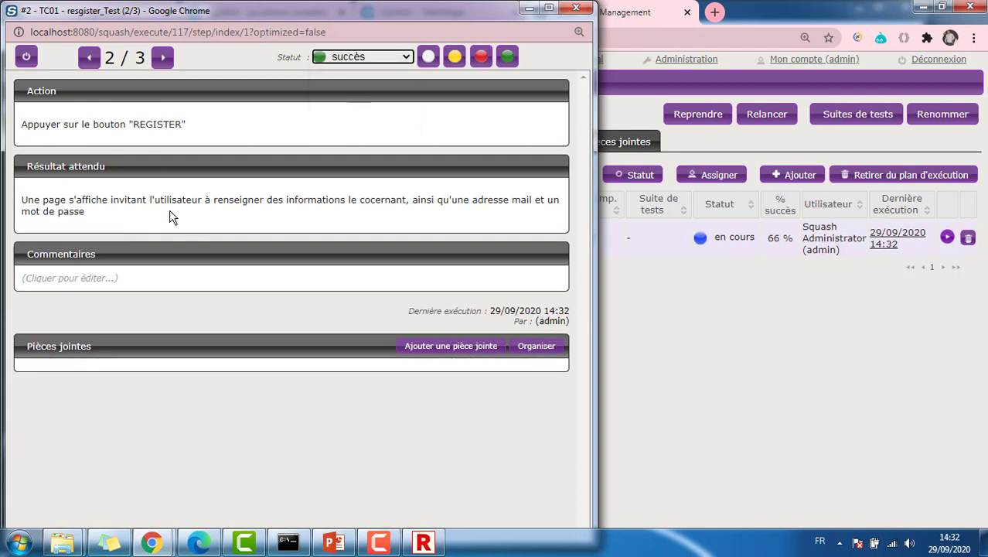
{"action": "left_click", "coordinate": [162, 57]}
{"action": "left_click", "coordinate": [357, 58]}
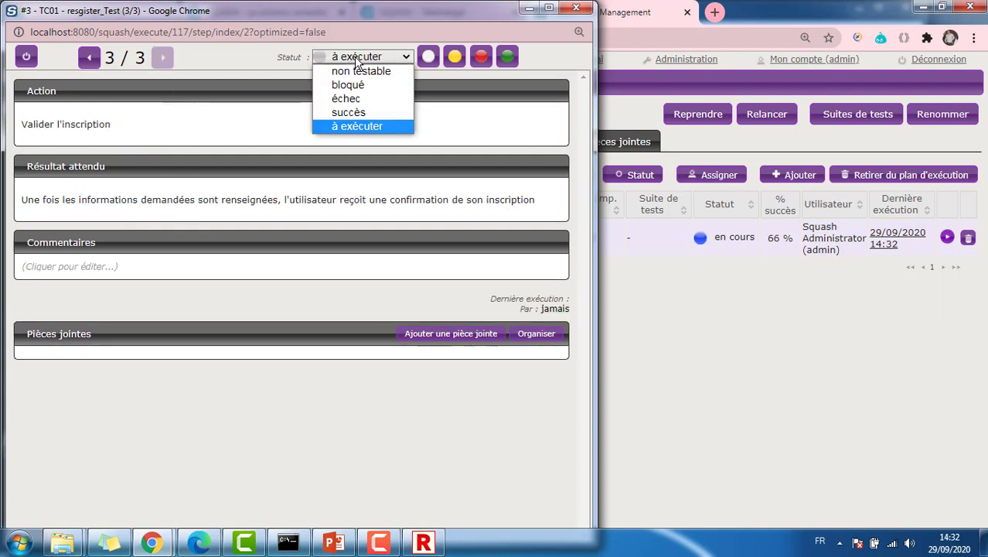
{"action": "left_click", "coordinate": [358, 113]}
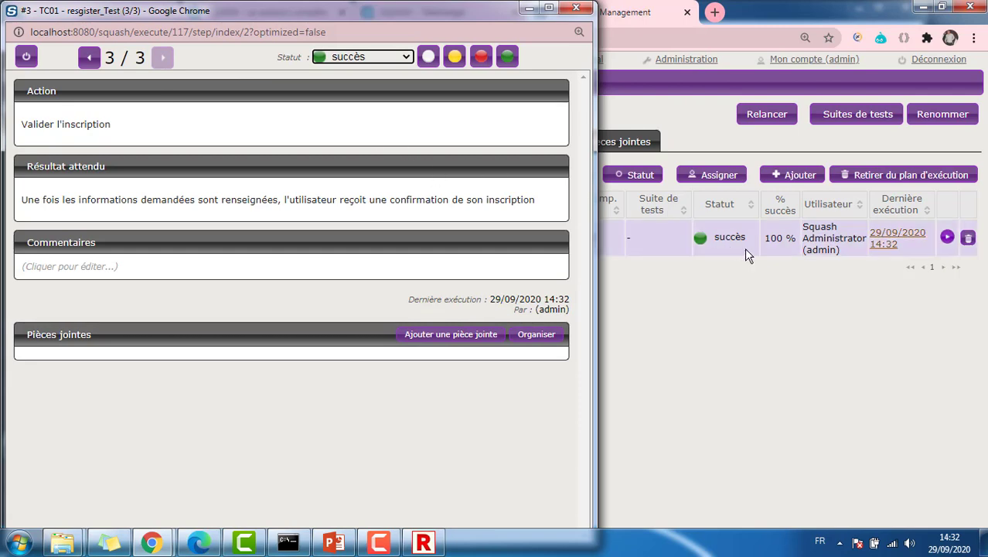
{"action": "left_click", "coordinate": [585, 13]}
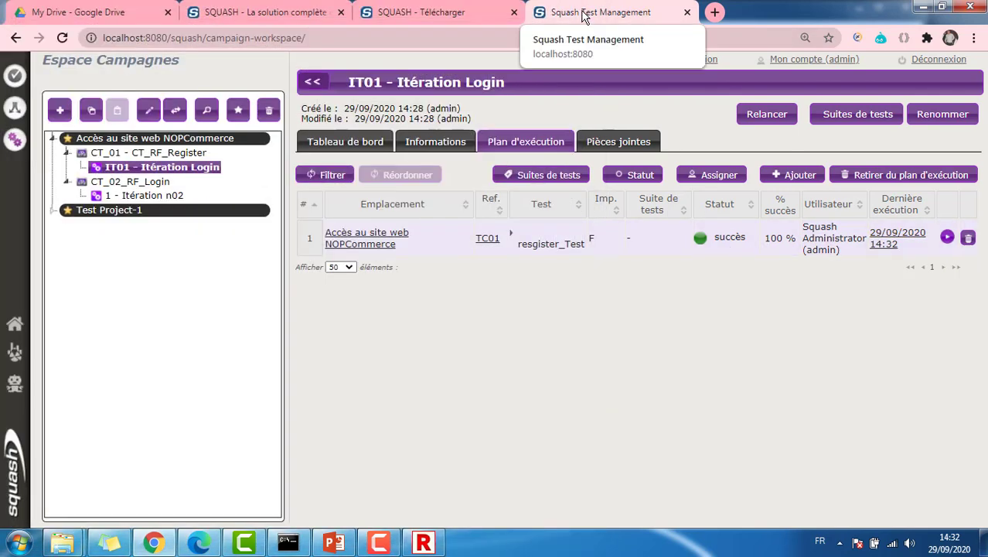
{"action": "left_click", "coordinate": [154, 196]}
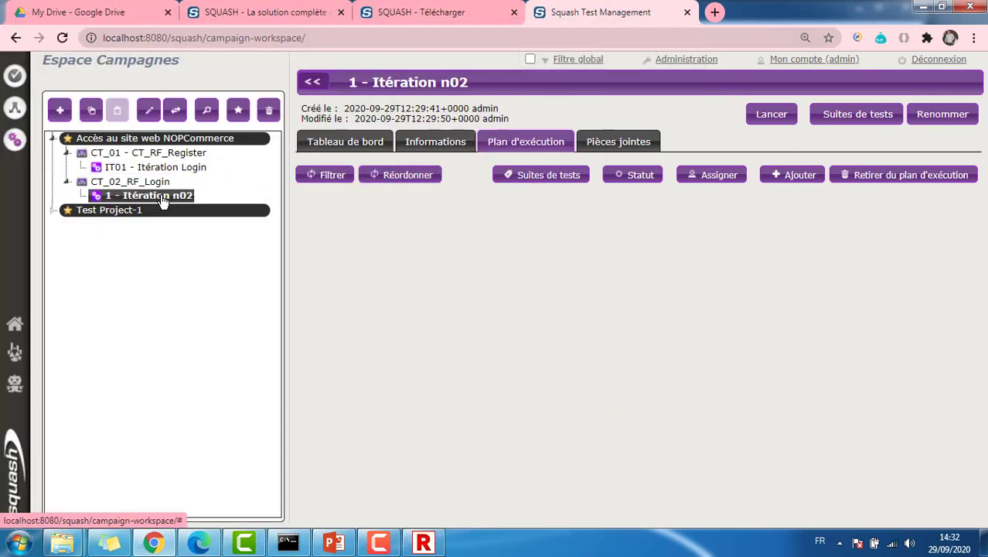
Run aaTCLogInValide.robot as a Robot test and open its log showing 1 passed, 0 failed
{"action": "left_click", "coordinate": [423, 542]}
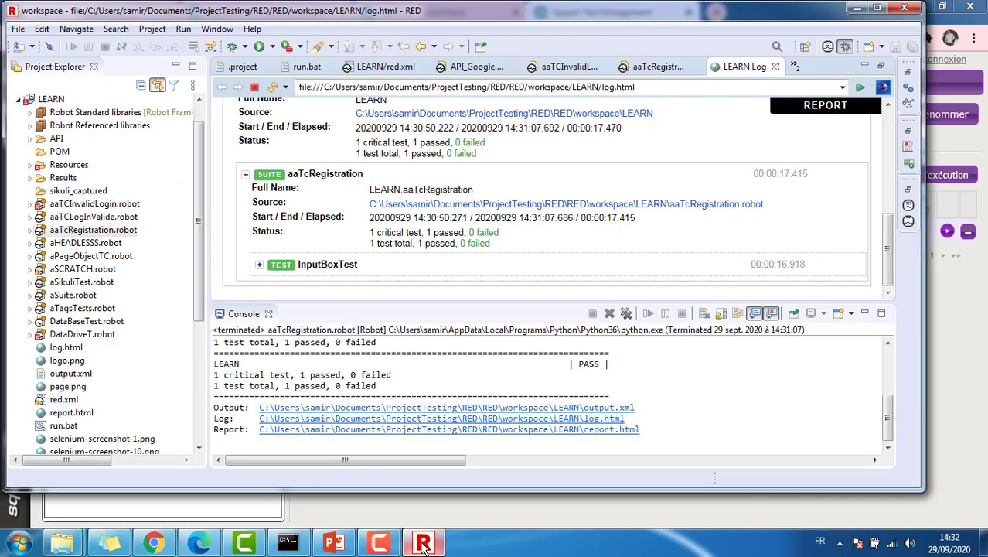
{"action": "left_click", "coordinate": [86, 219]}
{"action": "double_click", "coordinate": [87, 220]}
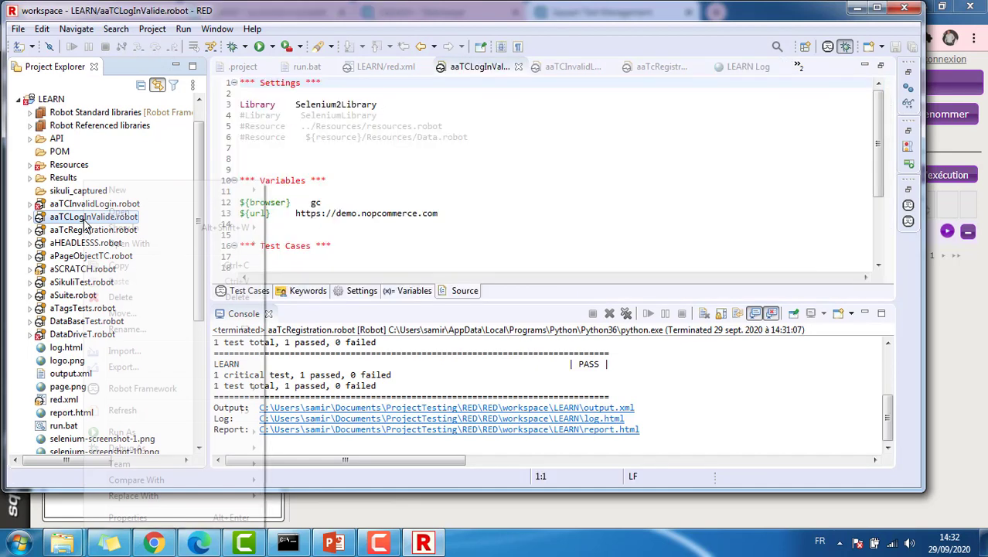
{"action": "right_click", "coordinate": [85, 220]}
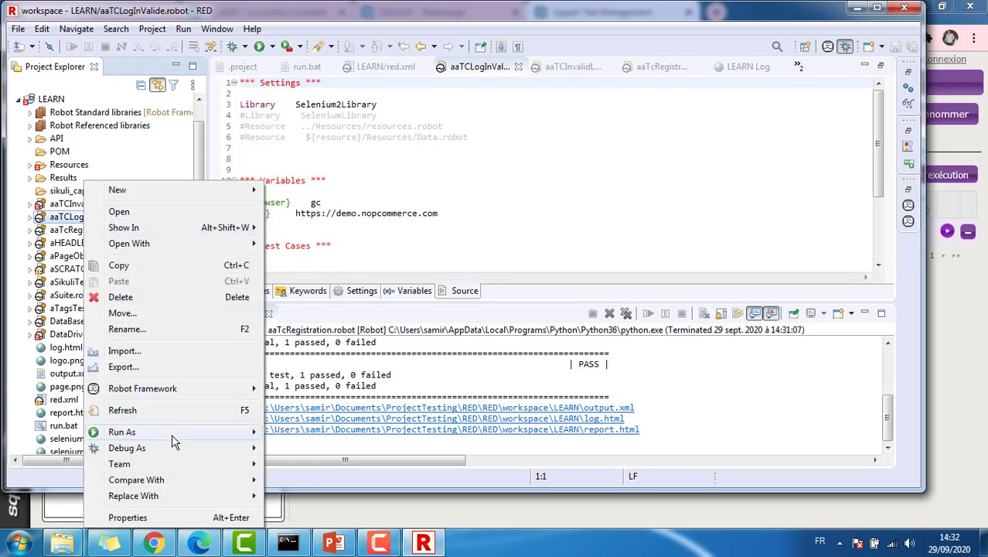
{"action": "mouse_move", "coordinate": [185, 434]}
{"action": "left_click", "coordinate": [294, 432]}
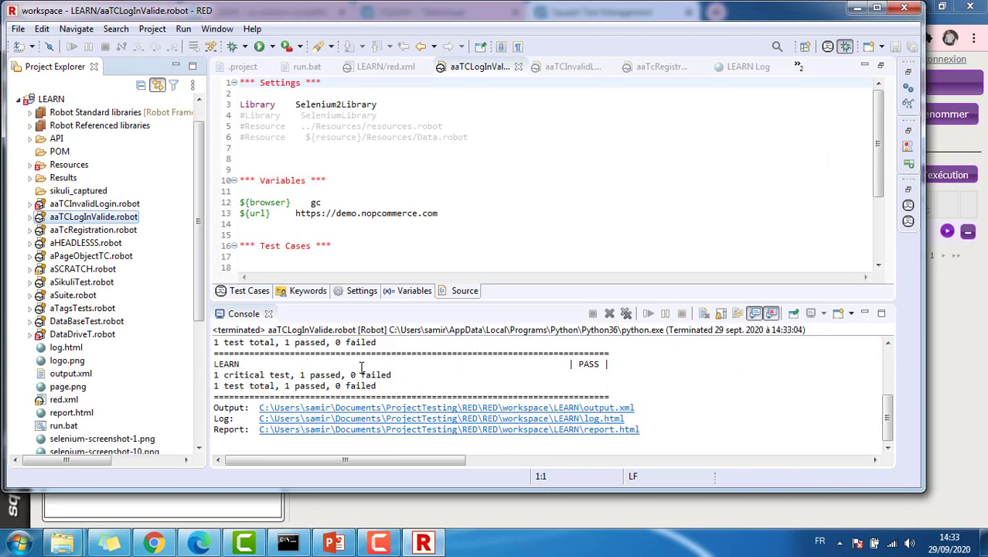
{"action": "left_click", "coordinate": [413, 419]}
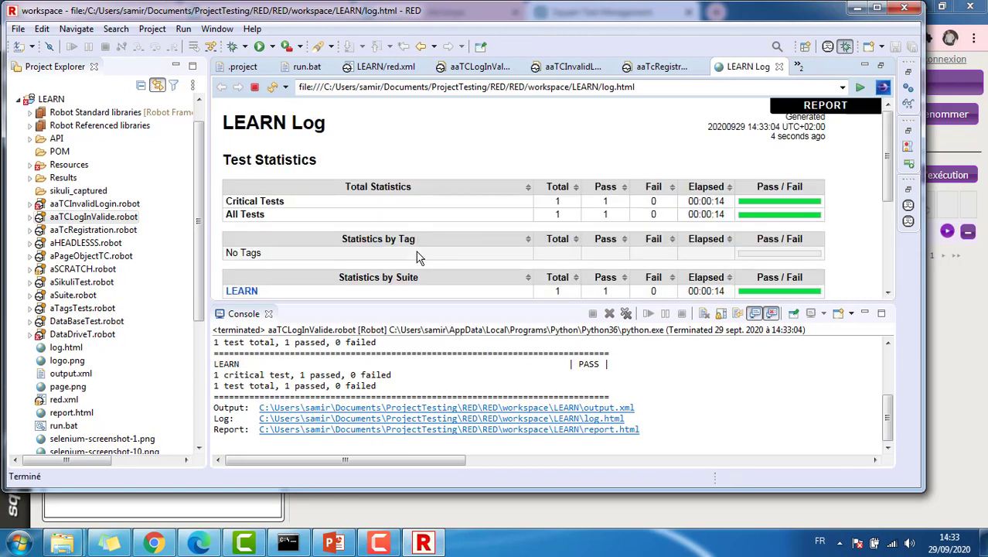
{"action": "left_click", "coordinate": [154, 543]}
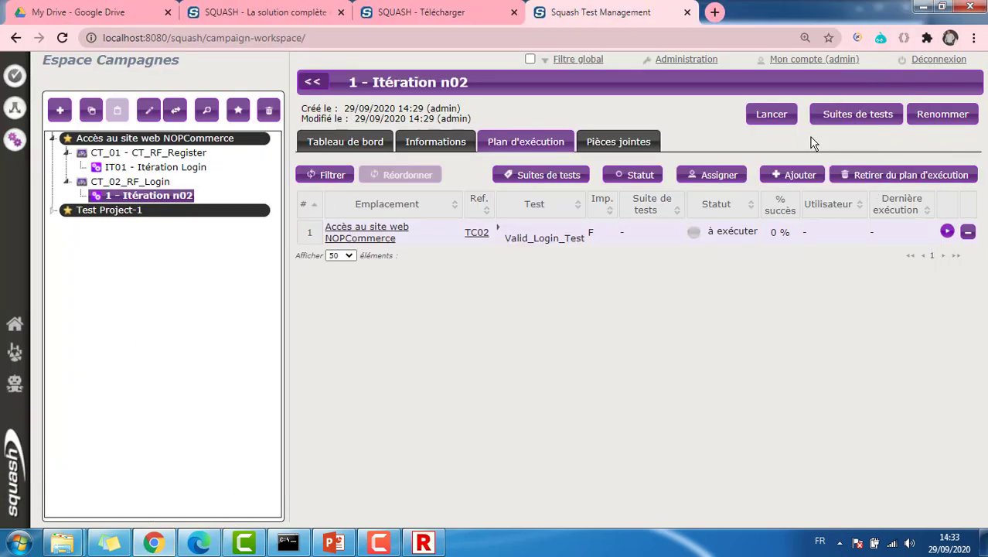
Execute TC02 Valid_Login_Test in a popup, marking all three steps succès
{"action": "left_click", "coordinate": [947, 232]}
{"action": "left_click", "coordinate": [937, 249]}
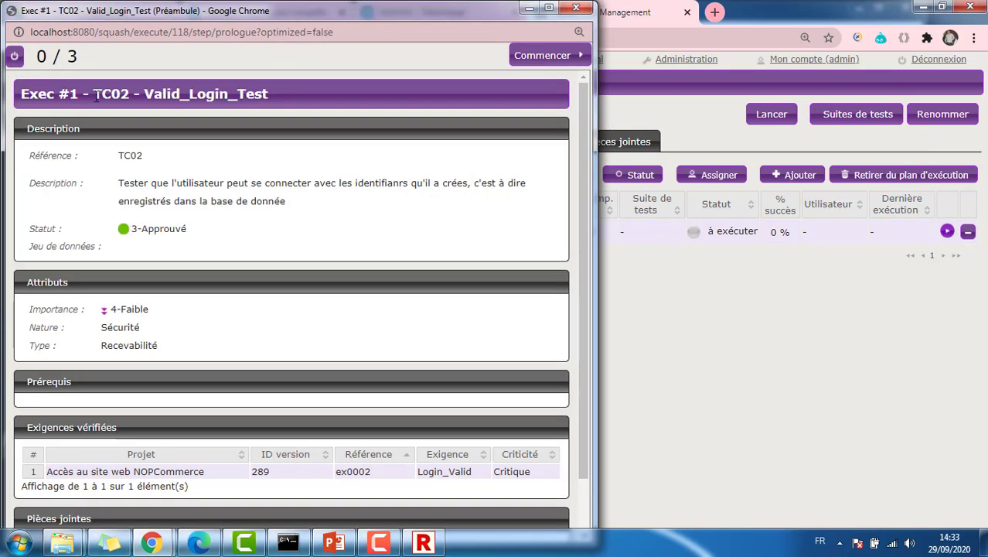
{"action": "left_click", "coordinate": [551, 56]}
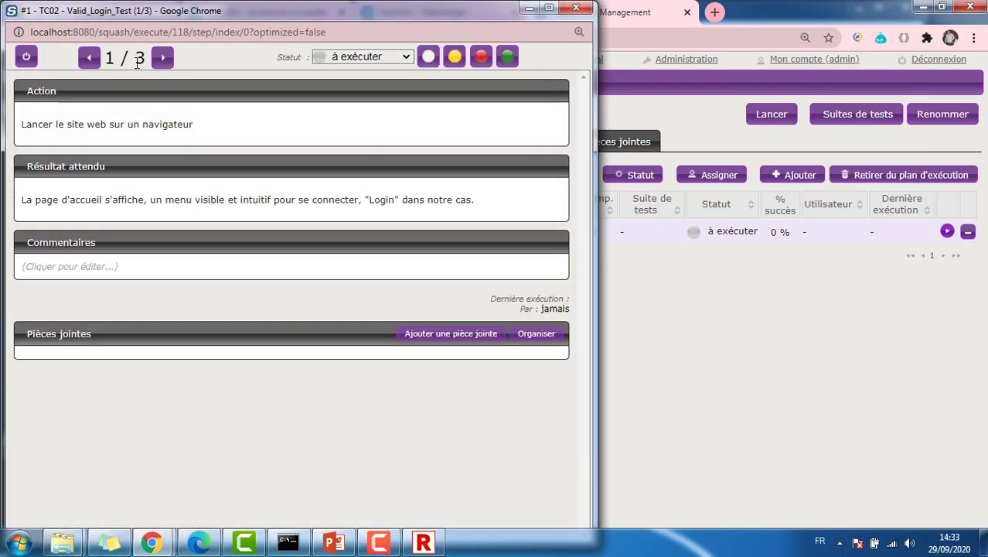
{"action": "left_click", "coordinate": [371, 57]}
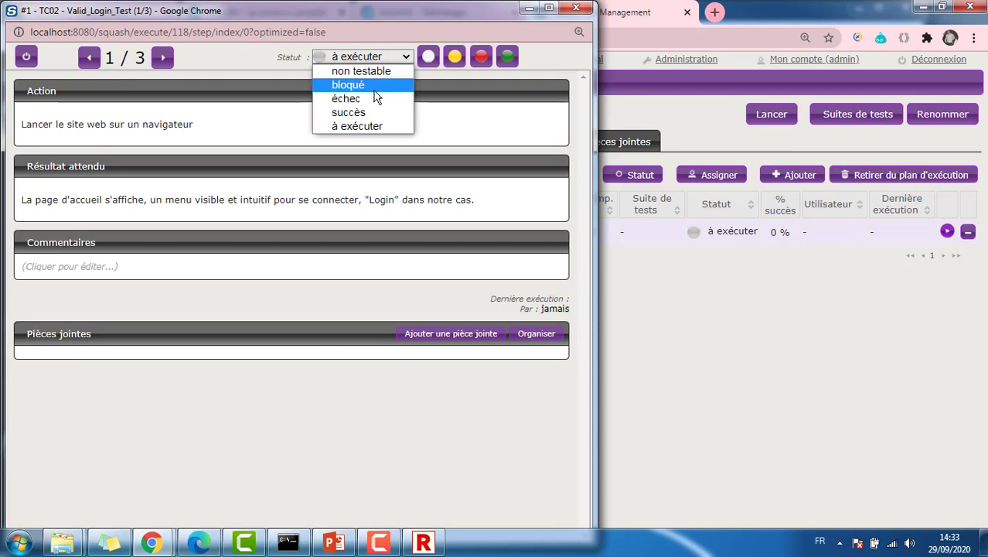
{"action": "left_click", "coordinate": [371, 111]}
{"action": "left_click", "coordinate": [162, 58]}
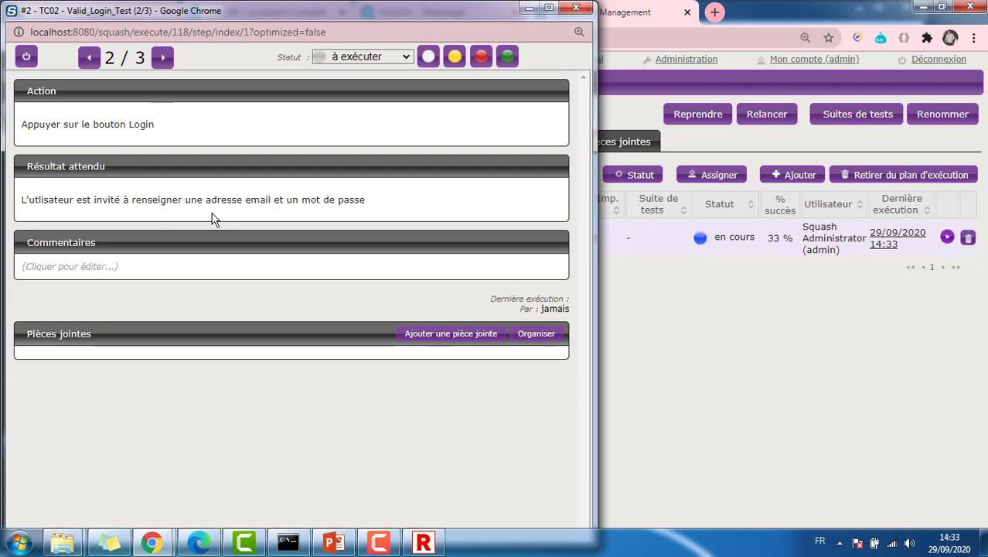
{"action": "left_click", "coordinate": [363, 57]}
{"action": "left_click", "coordinate": [371, 113]}
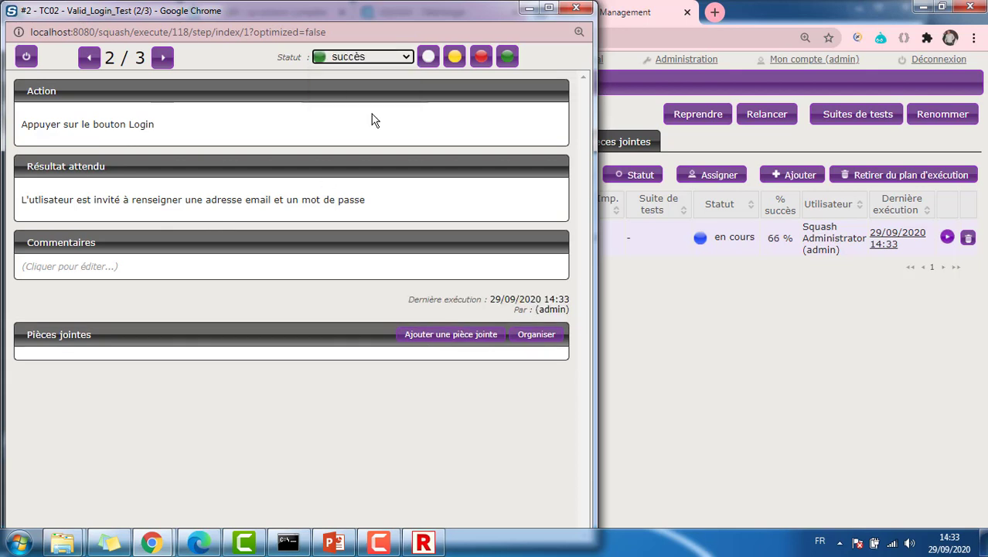
{"action": "left_click", "coordinate": [162, 58]}
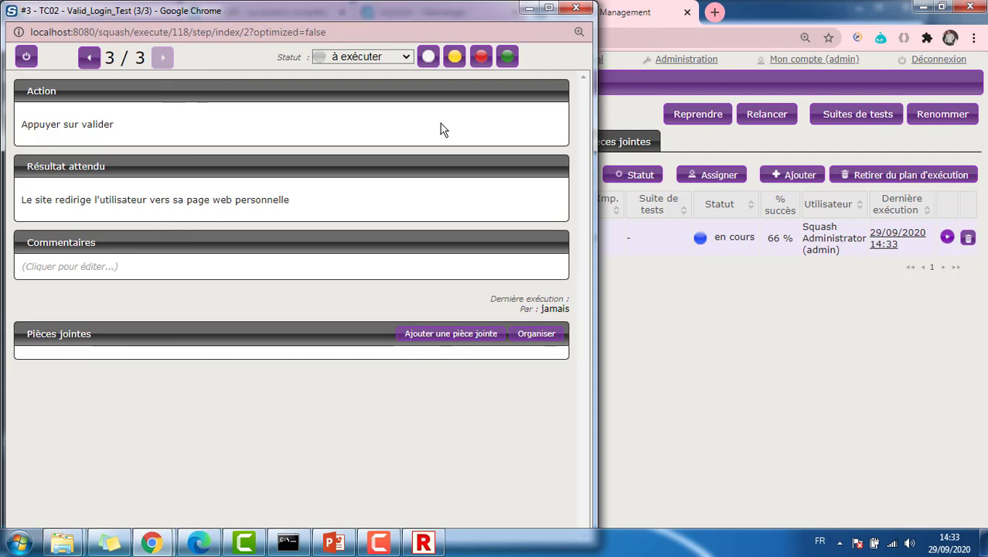
{"action": "left_click", "coordinate": [389, 58]}
{"action": "left_click", "coordinate": [369, 107]}
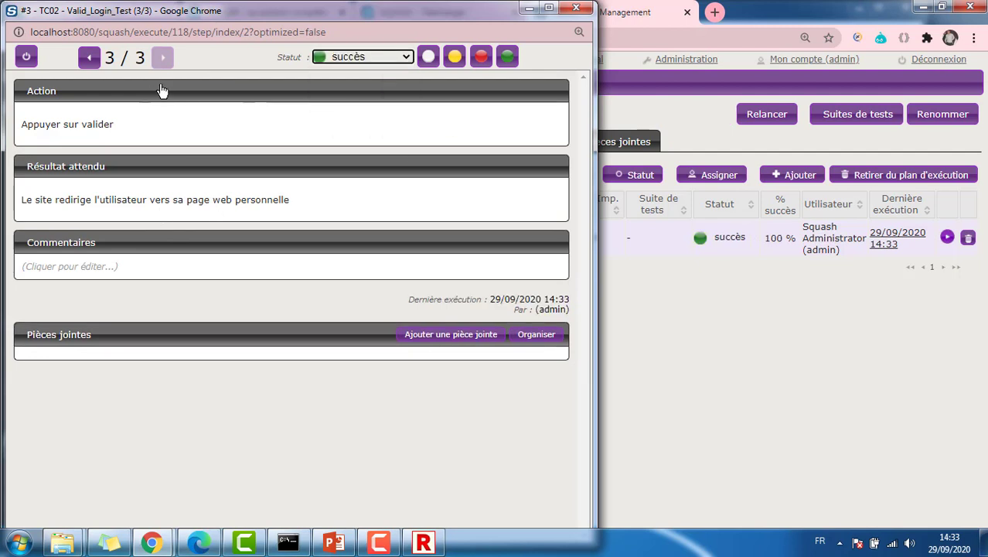
{"action": "left_click", "coordinate": [576, 8]}
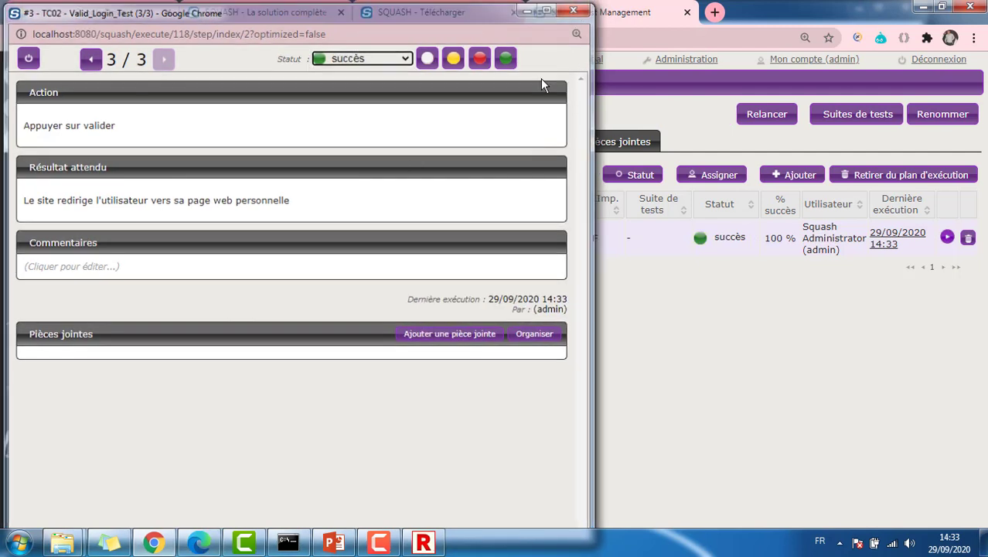